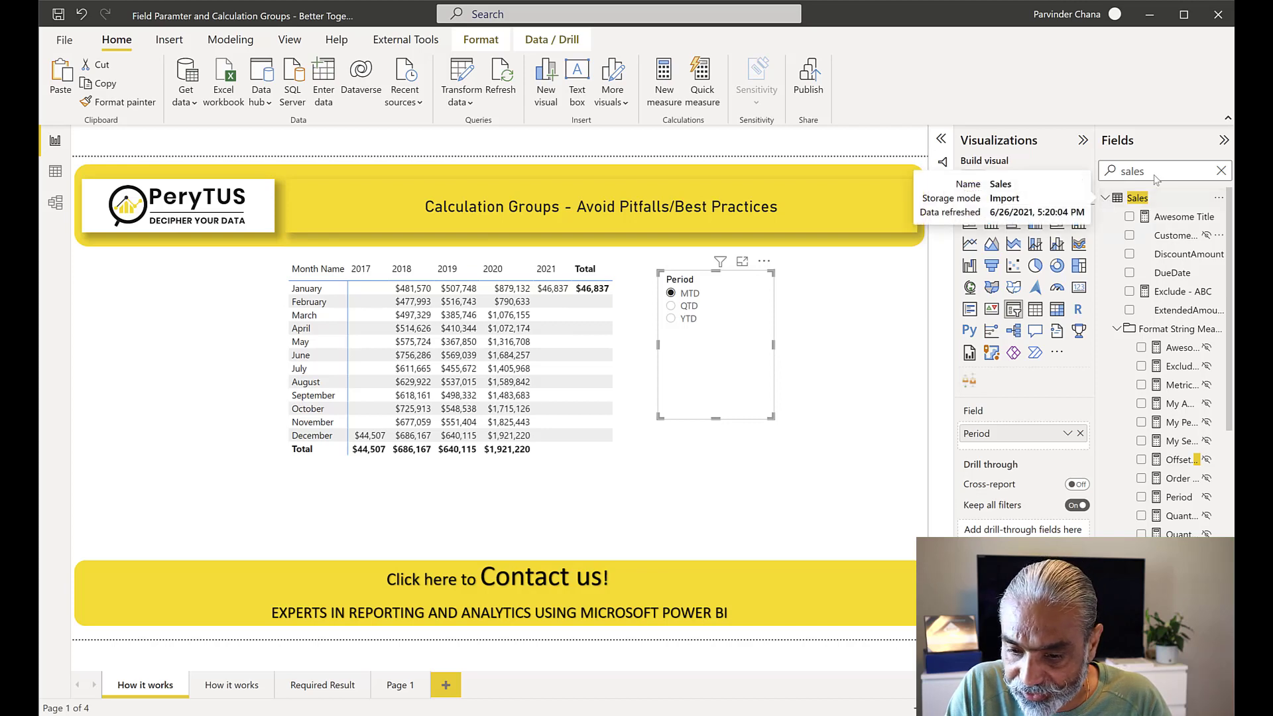
Clear the field search, open the Period field parameter's DAX formula for editing, and expand the Time Intelligence table
click(1221, 171)
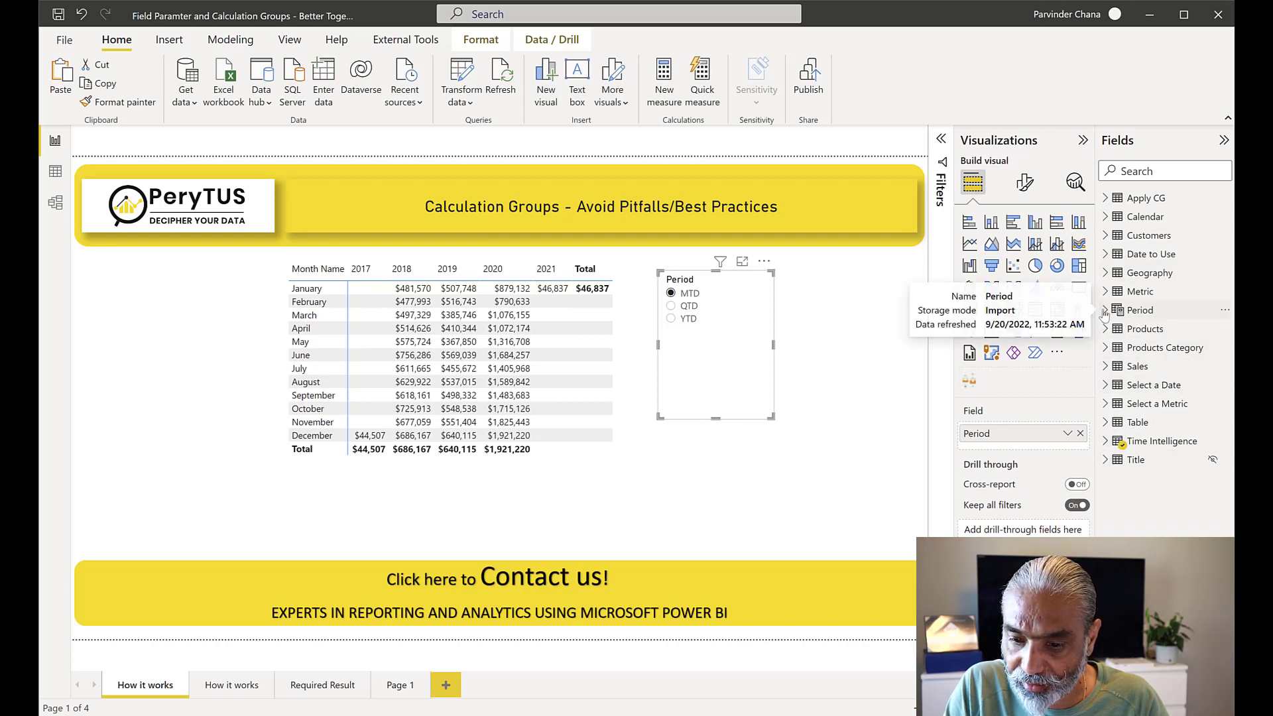
click(1143, 311)
click(1150, 318)
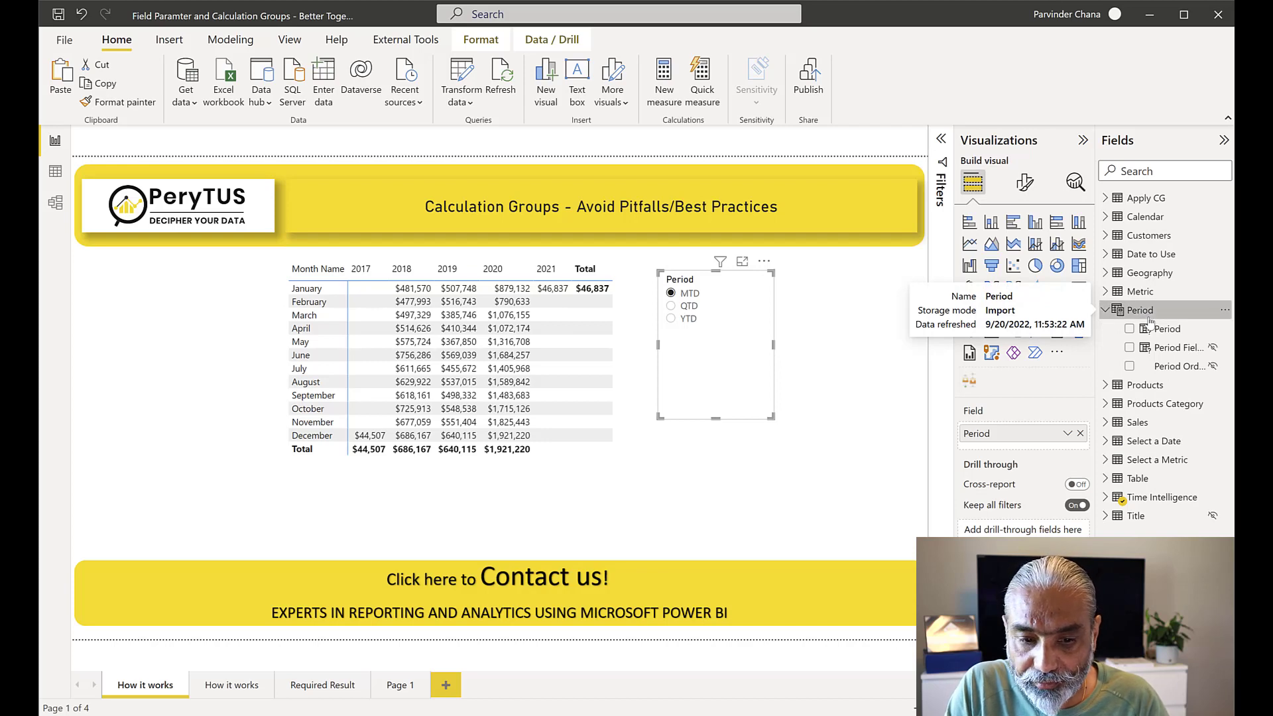
scroll(543, 166, up, 4)
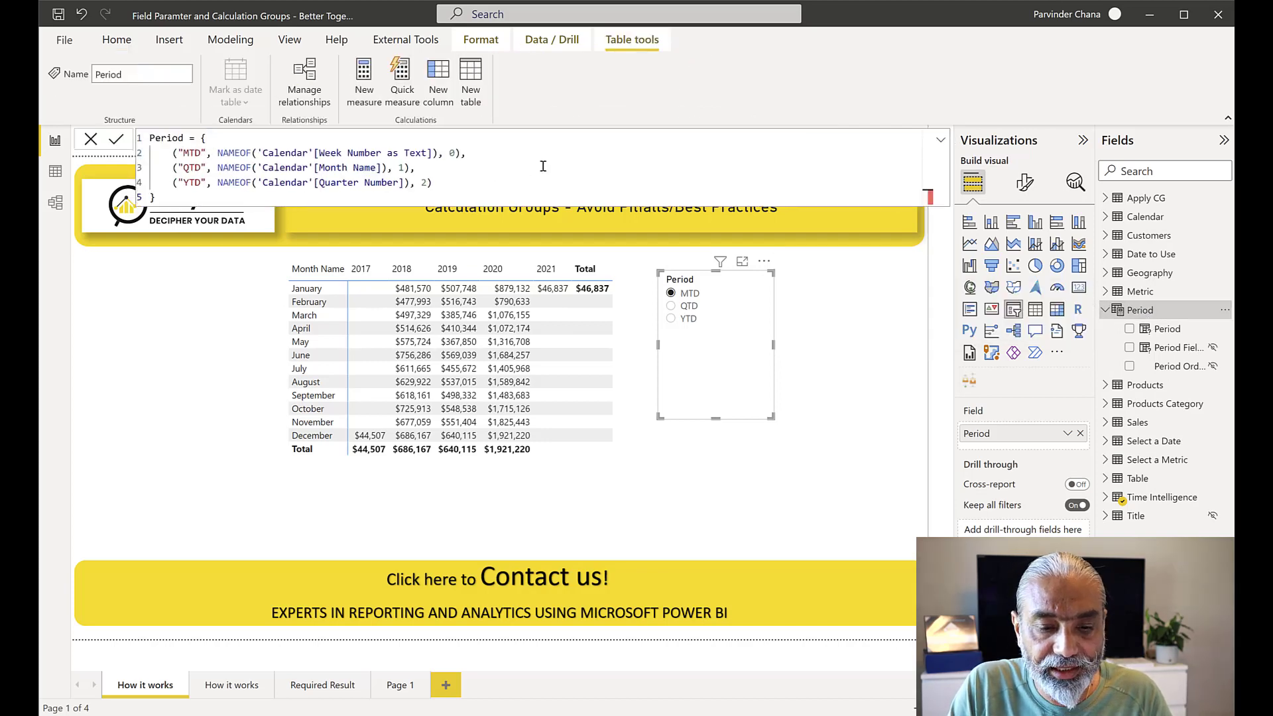
click(541, 161)
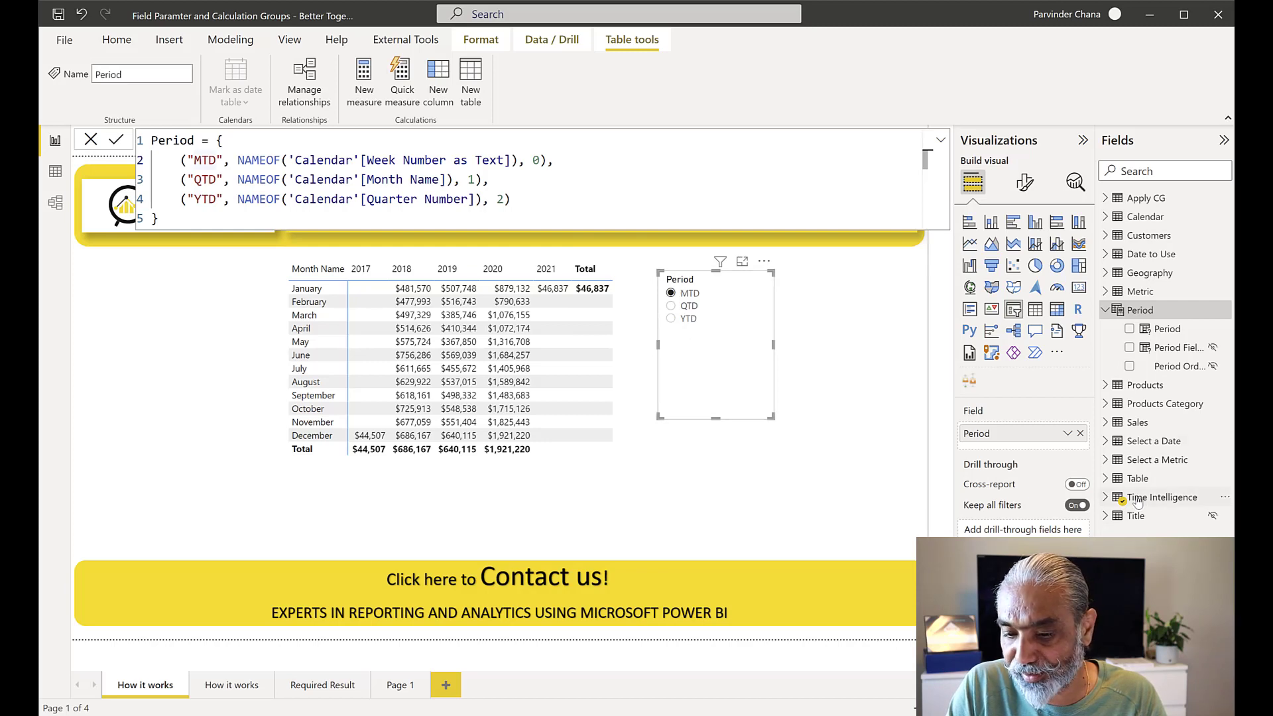
click(1110, 500)
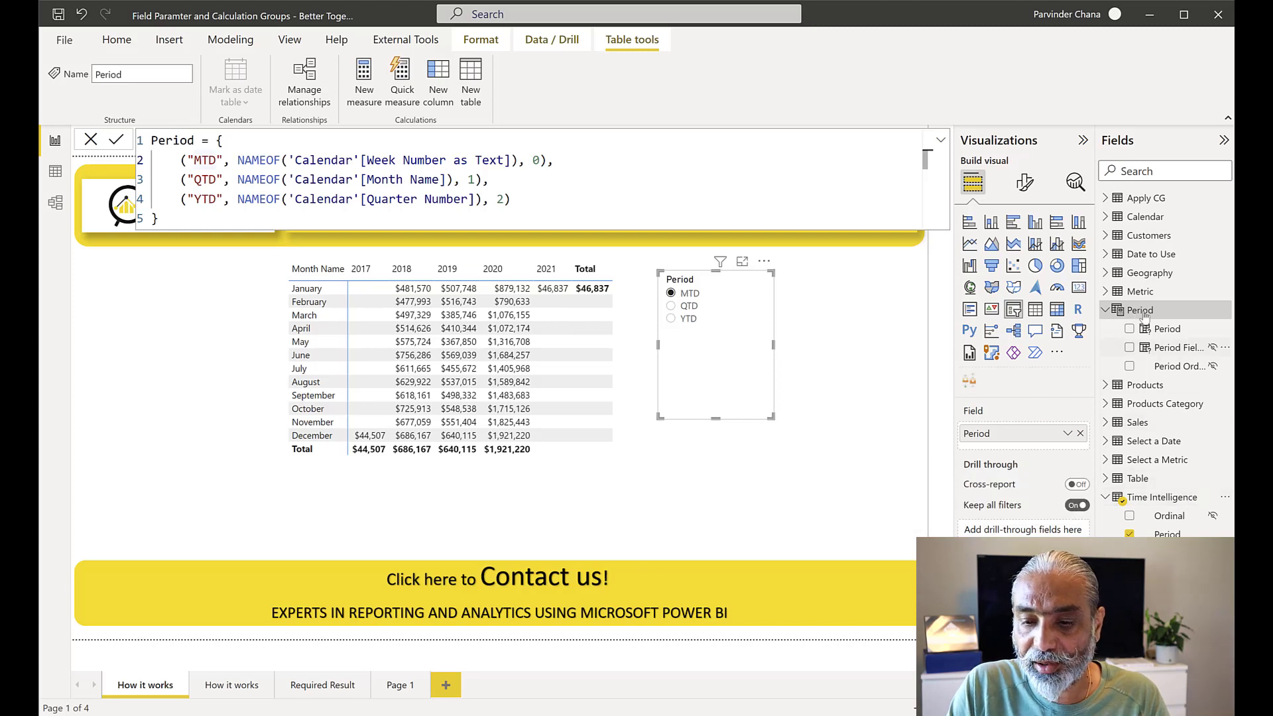
Put the Period formula's opening brace on its own line and space the MTD row as NAMEOF ( 'Calendar'[Week Number as Text] ), 0 )
click(217, 141)
key(shift+Return)
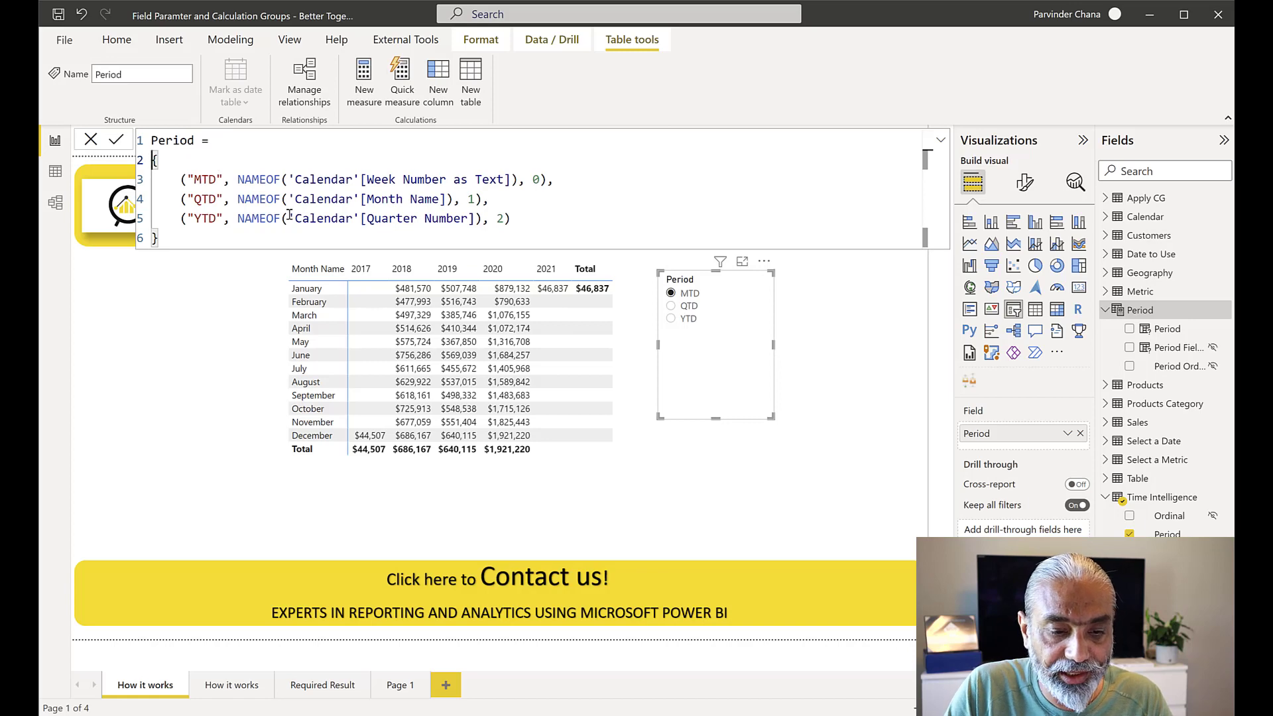
click(285, 179)
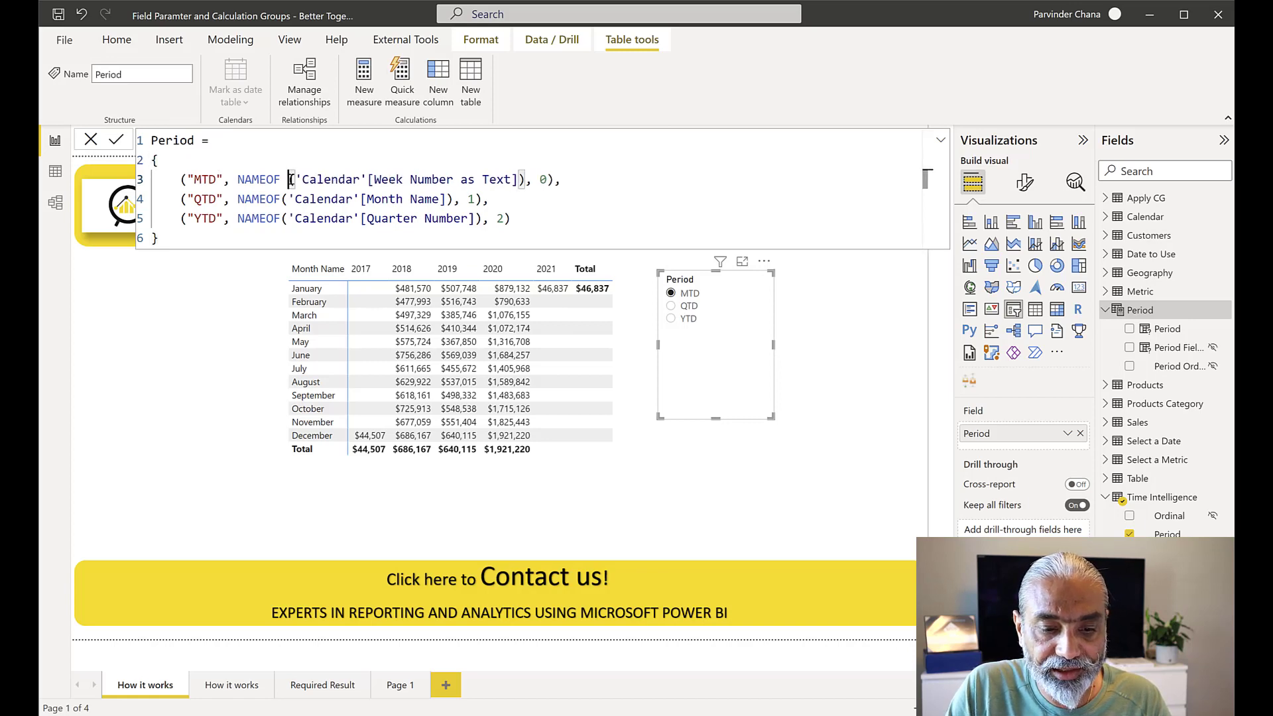
click(296, 180)
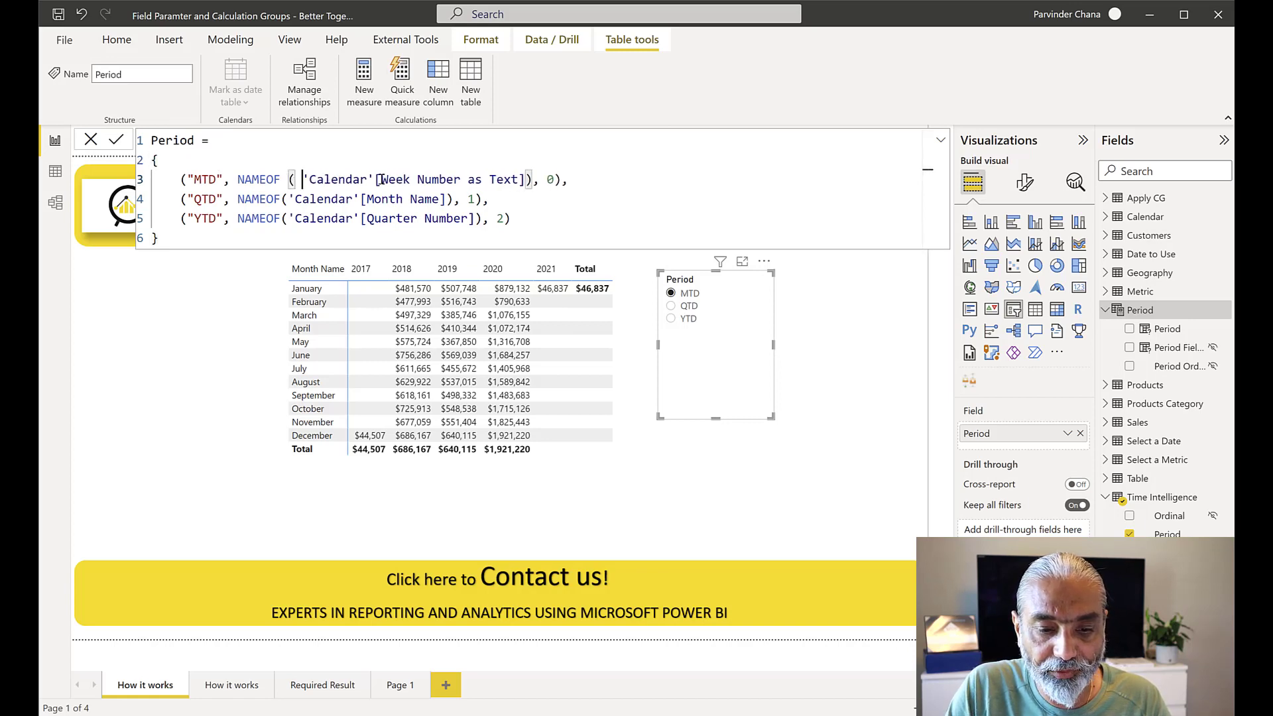
click(525, 181)
click(548, 180)
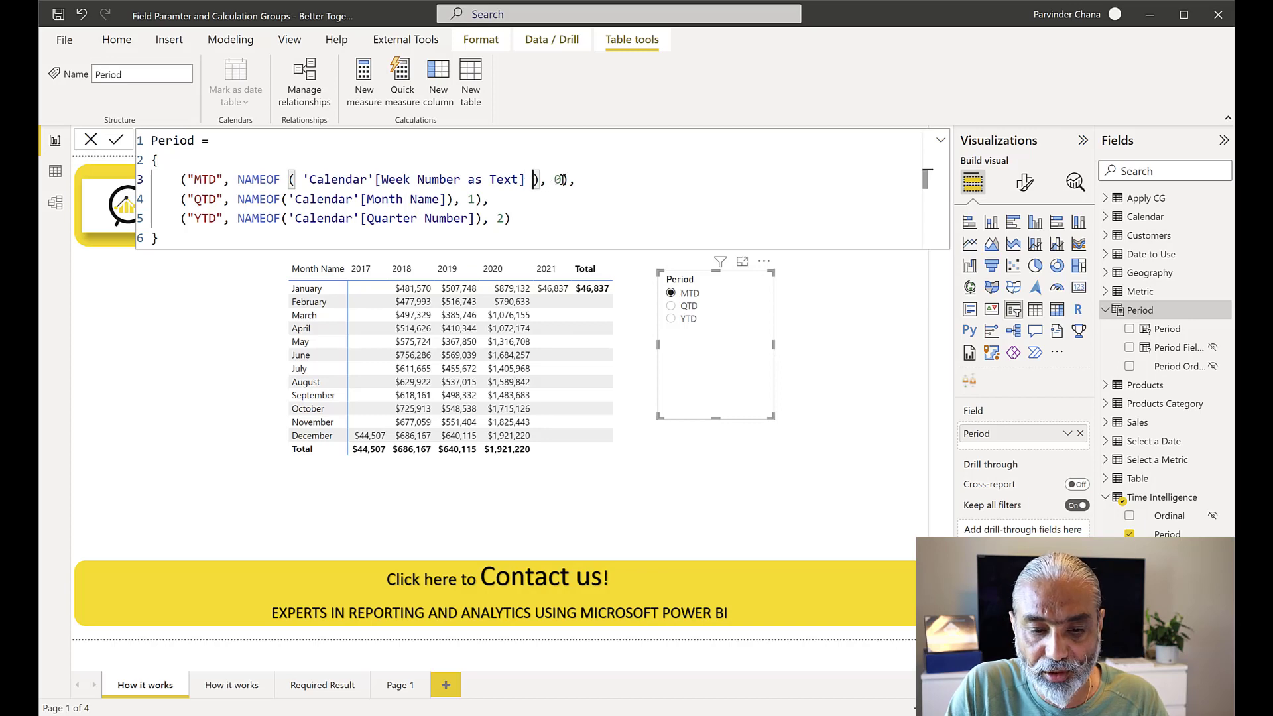
click(563, 180)
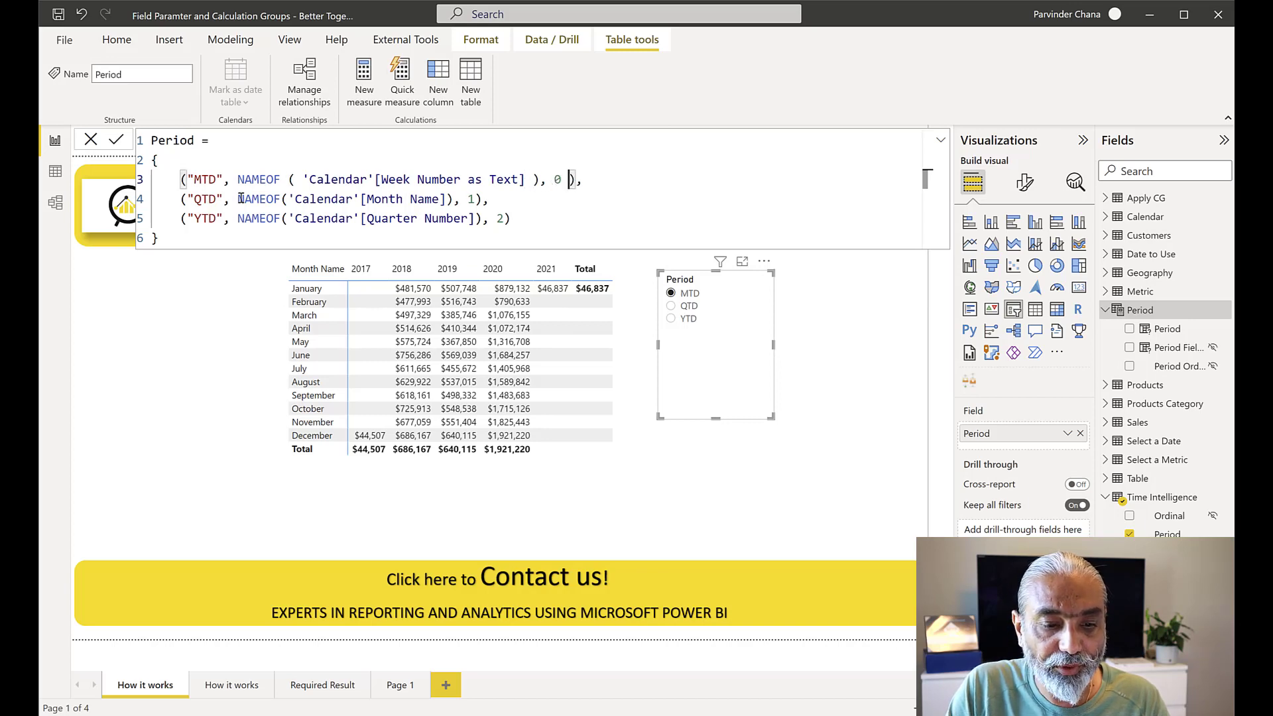
Add spaces to the QTD row of the Period formula so it reads NAMEOF ( 'Calendar'[Month Name] ), 1 )
click(283, 199)
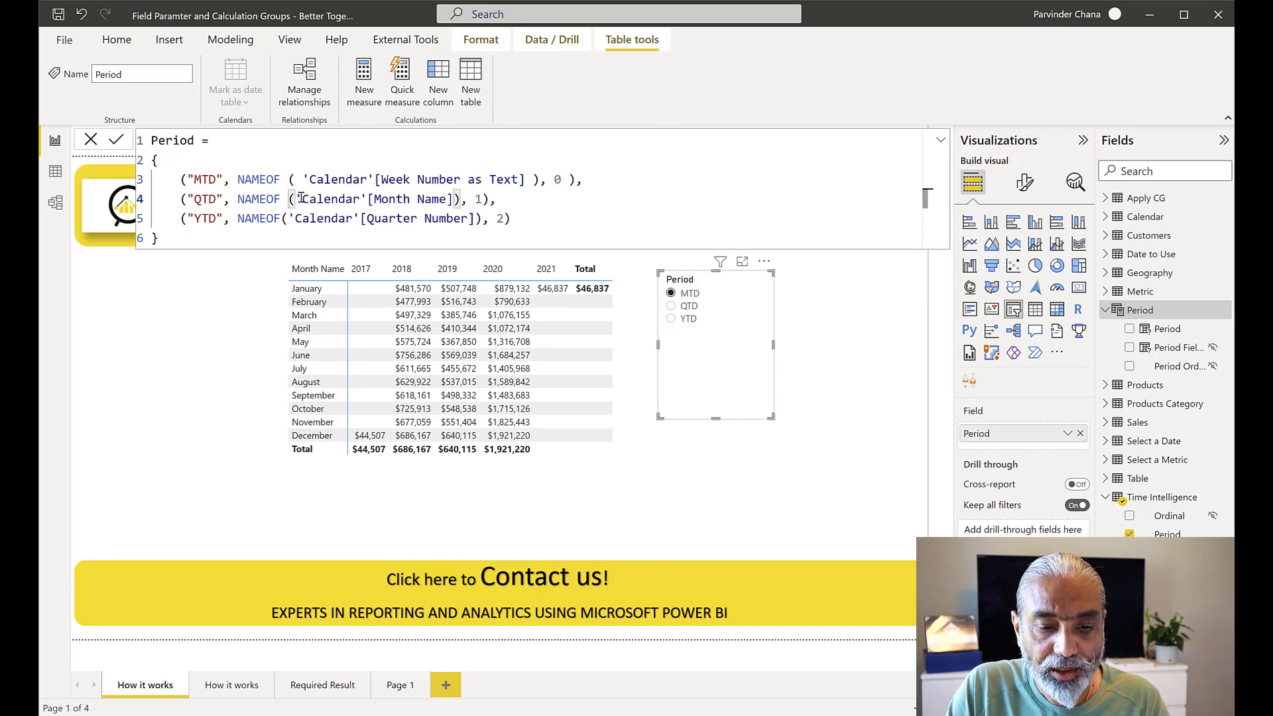
drag(403, 179, 468, 179)
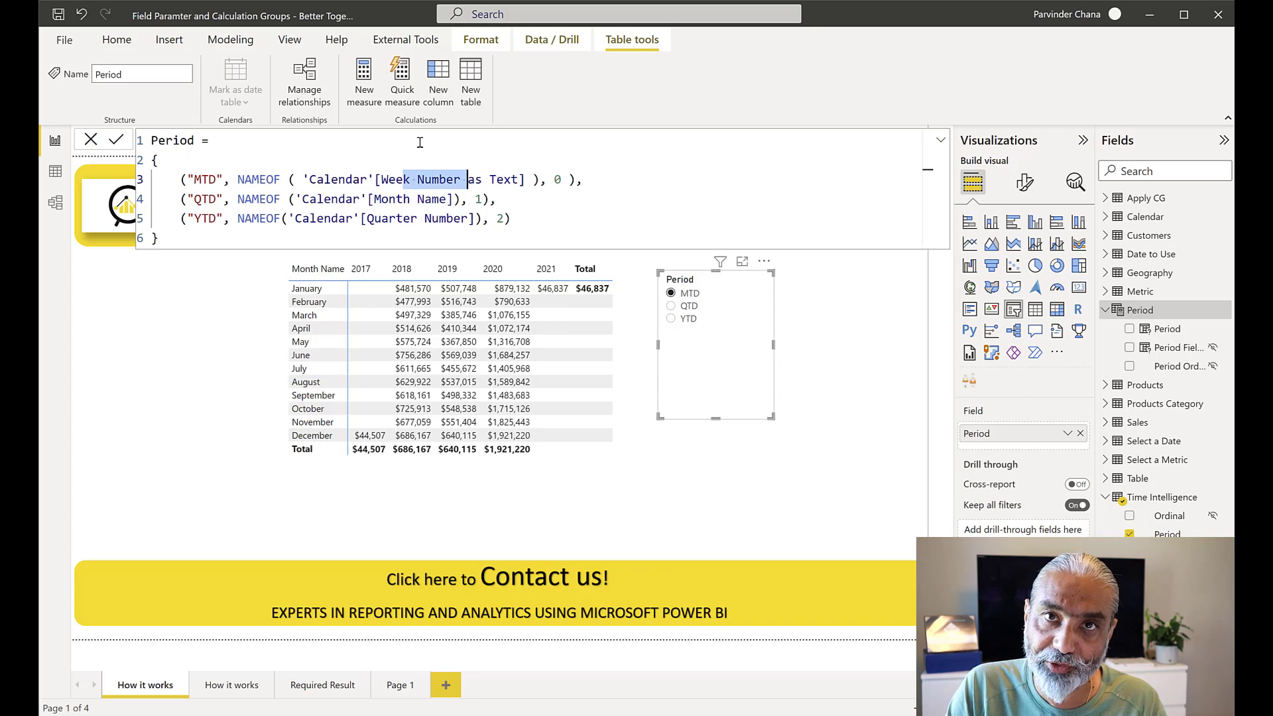
click(295, 199)
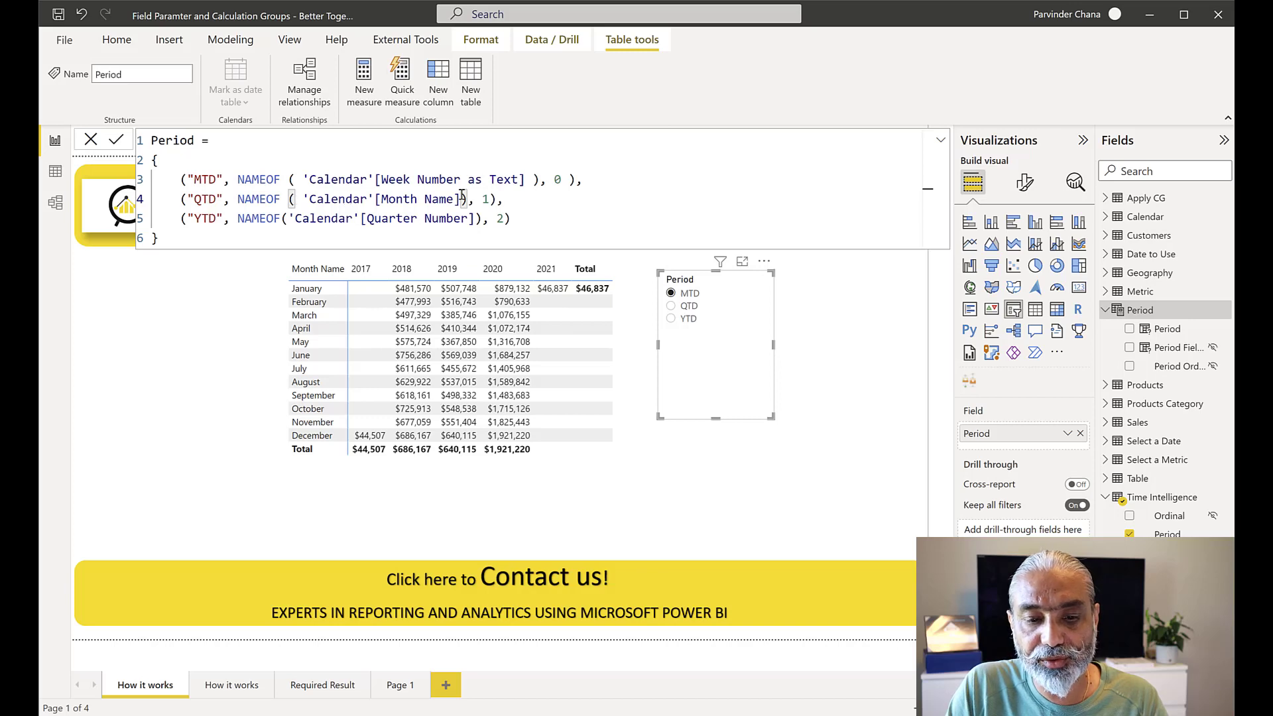
click(491, 199)
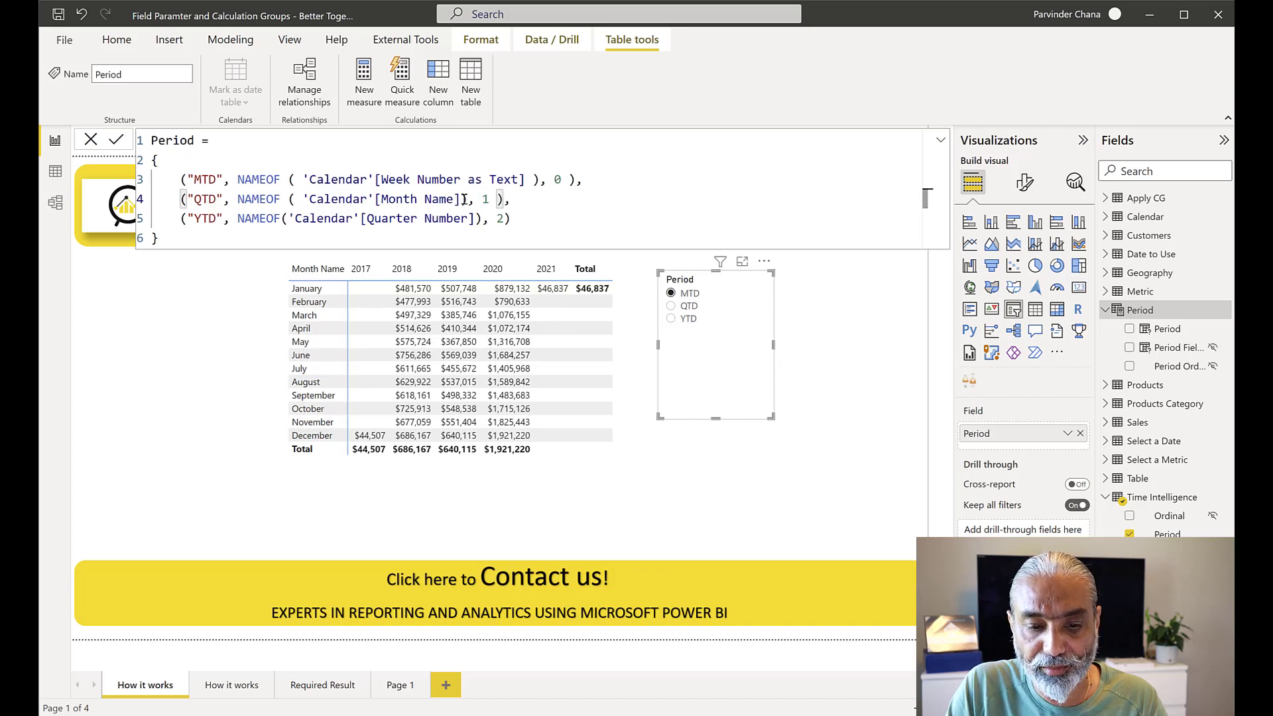
click(464, 199)
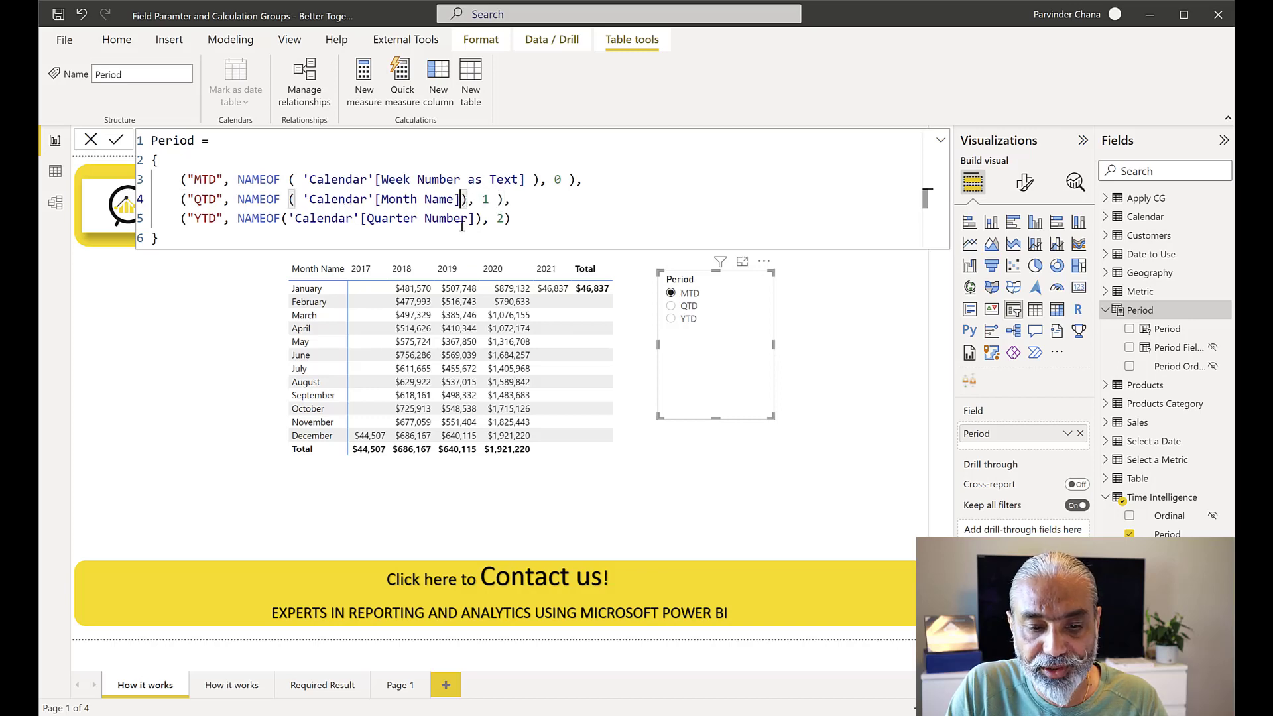
Space the YTD row as NAMEOF ( 'Calendar'[Quarter Number] ), 2 ) and commit the Period formula
click(283, 219)
text(()
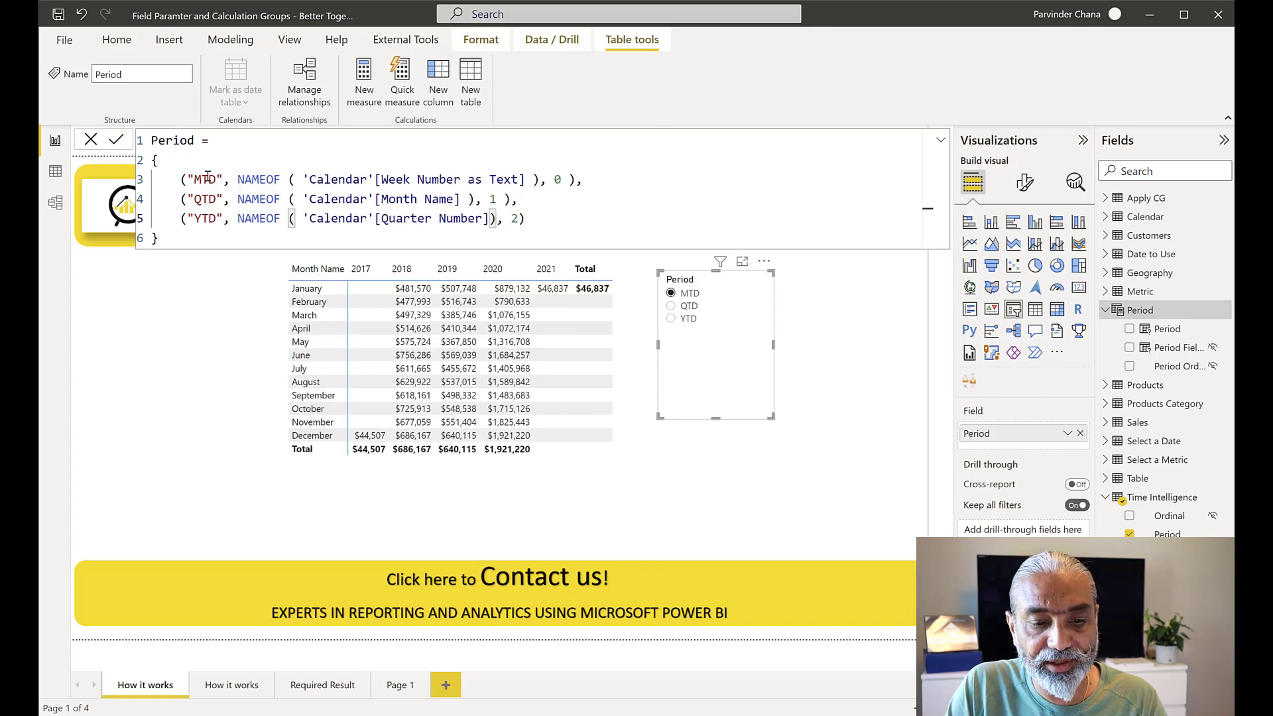
drag(207, 177, 212, 214)
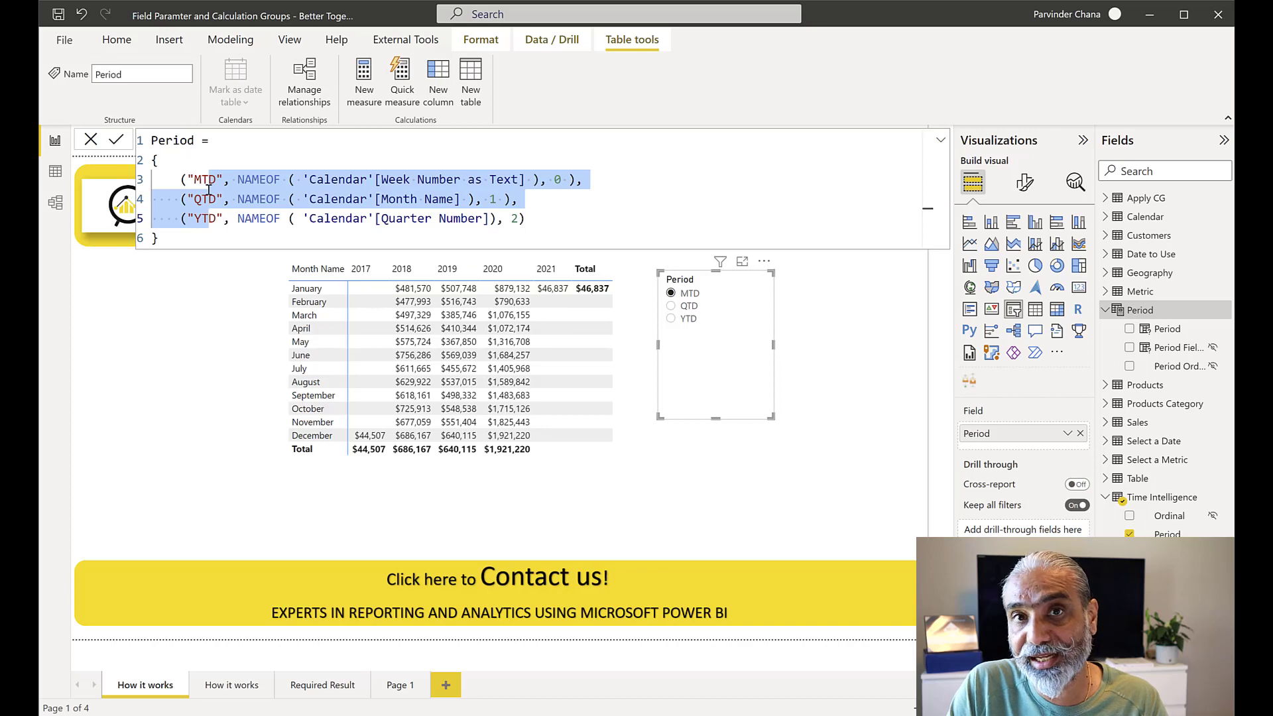
click(208, 181)
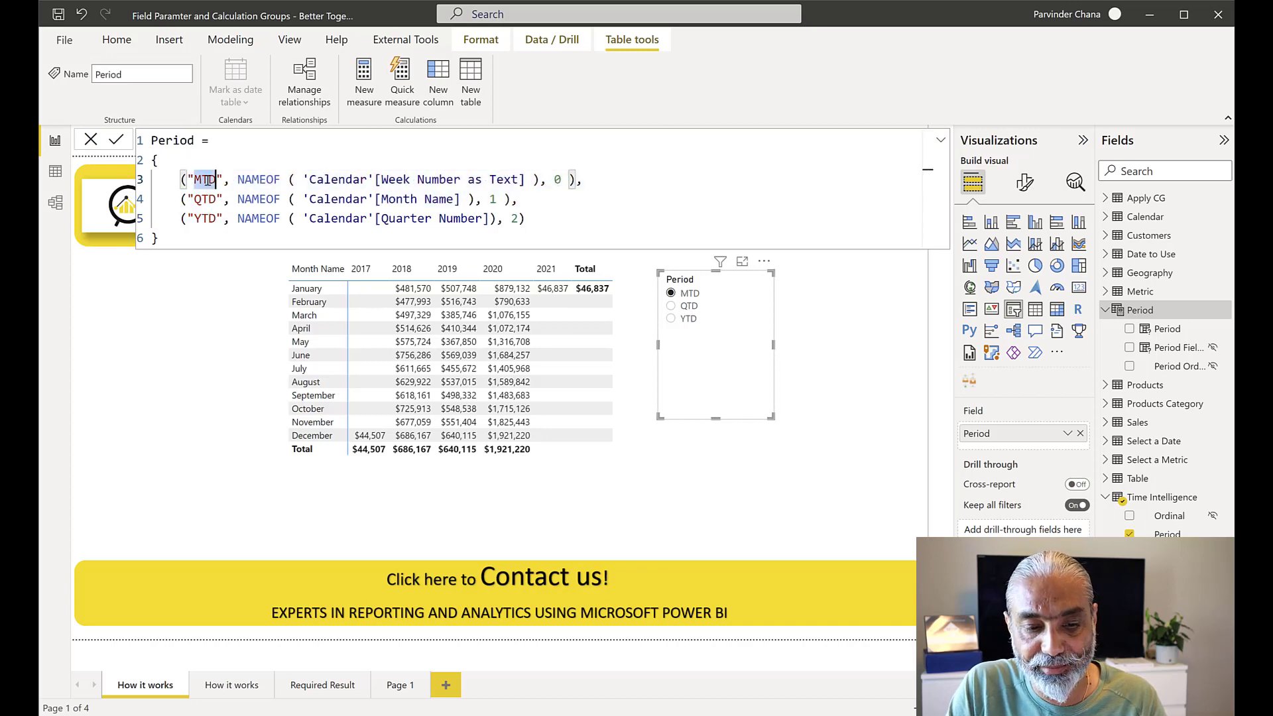
click(202, 201)
double_click(204, 219)
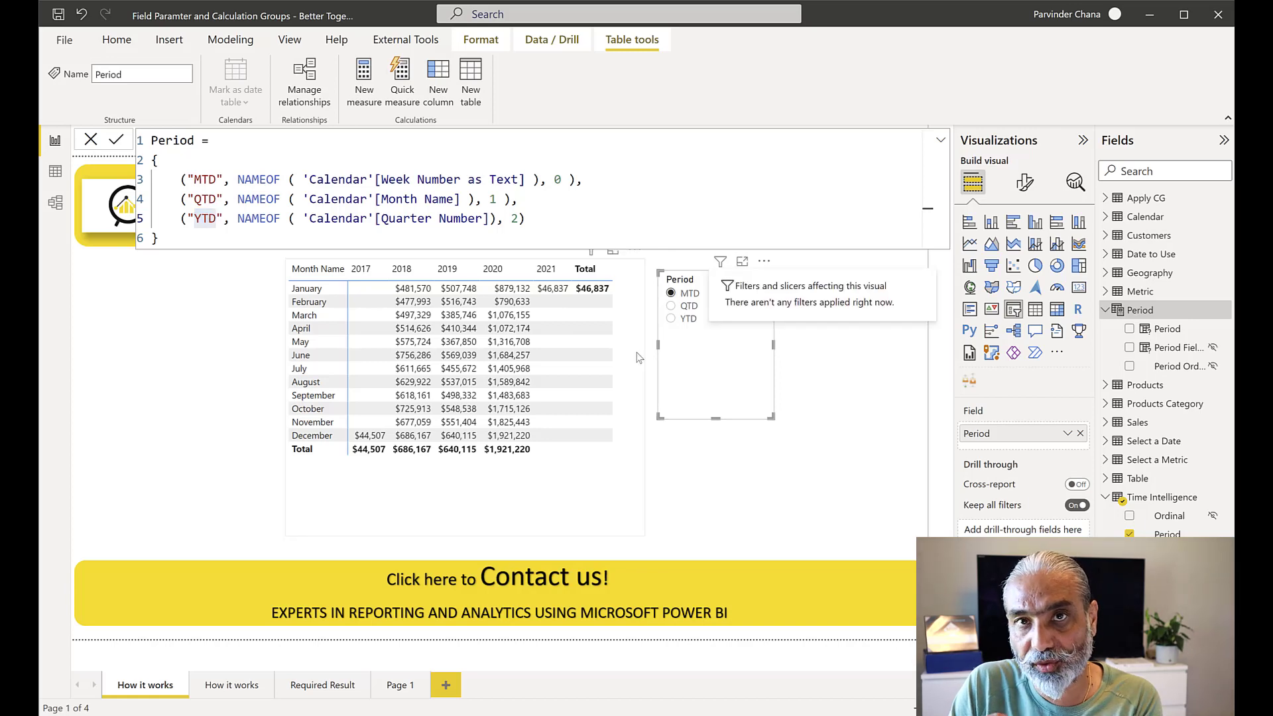
click(494, 218)
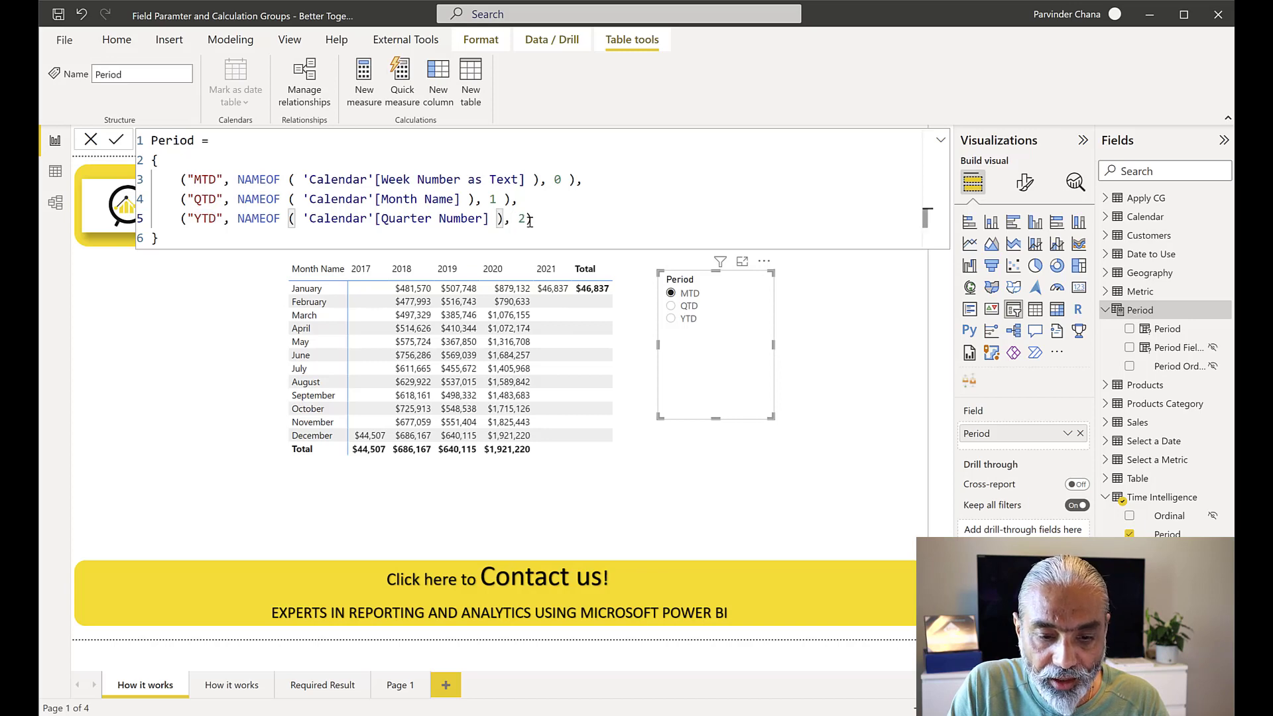
click(529, 219)
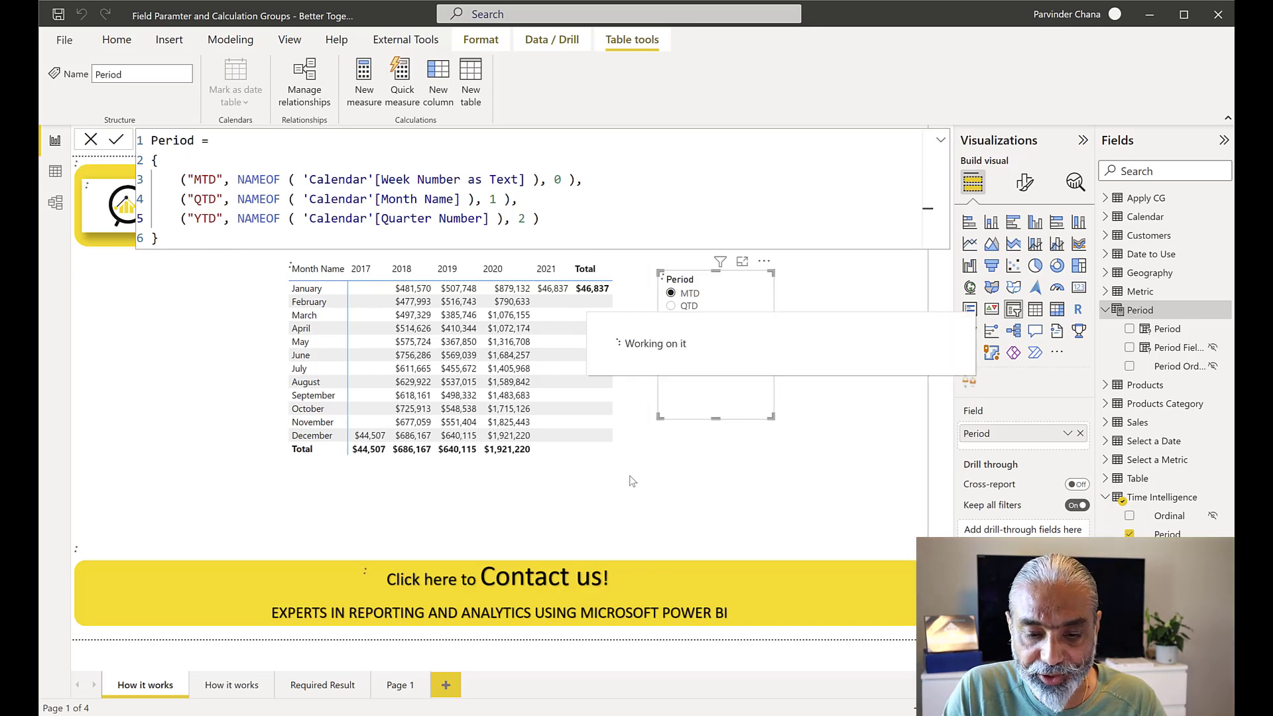
Duplicate the first How it works page and remove the Period slicer from the copy
right_click(159, 684)
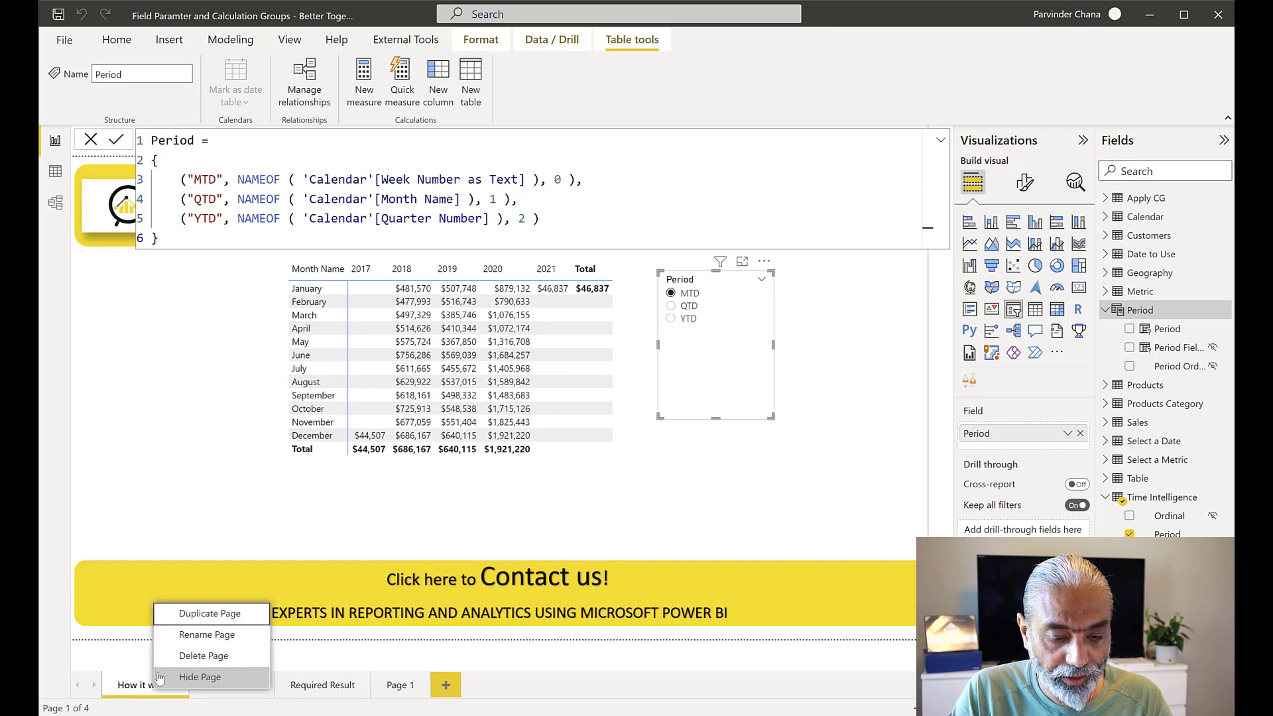
click(197, 616)
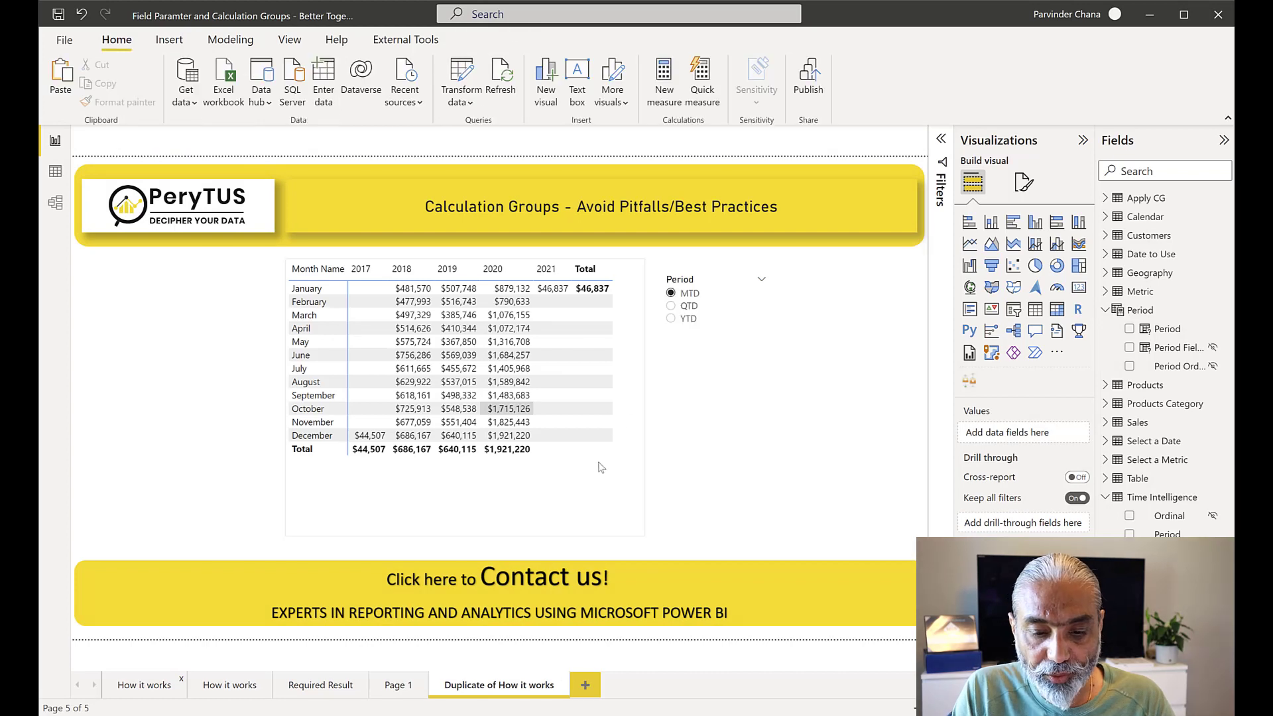
click(600, 475)
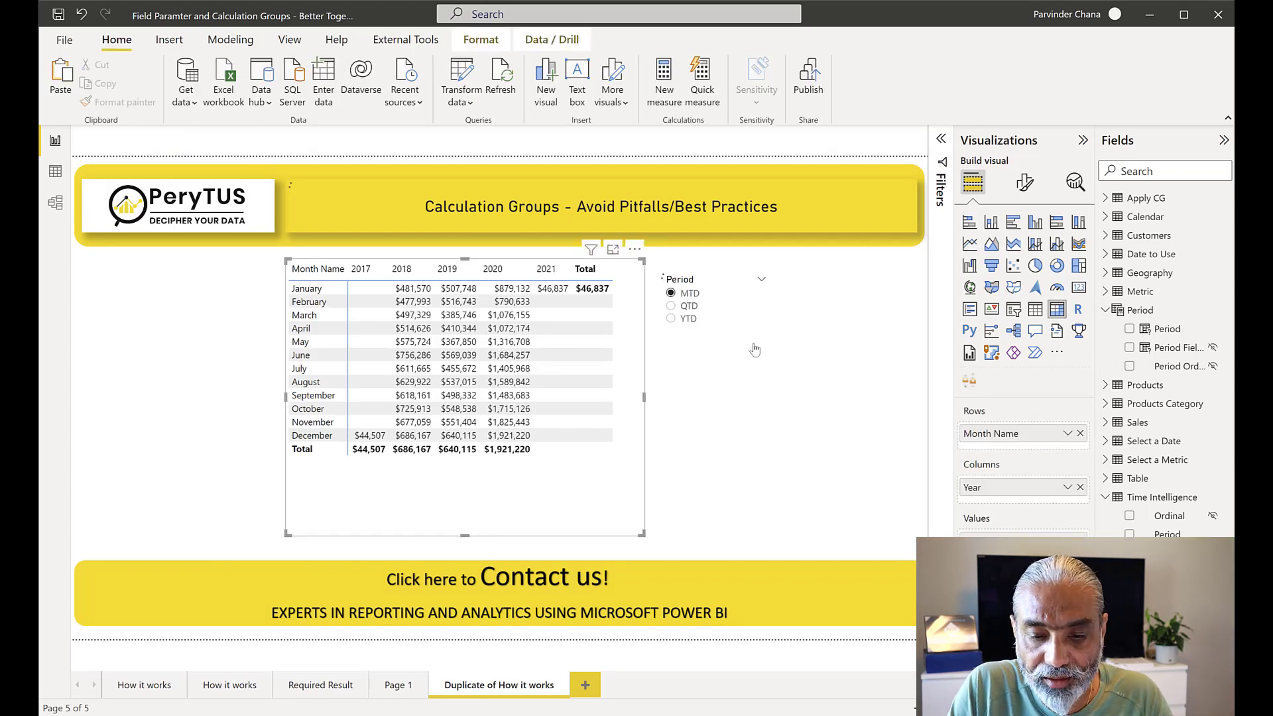
click(755, 345)
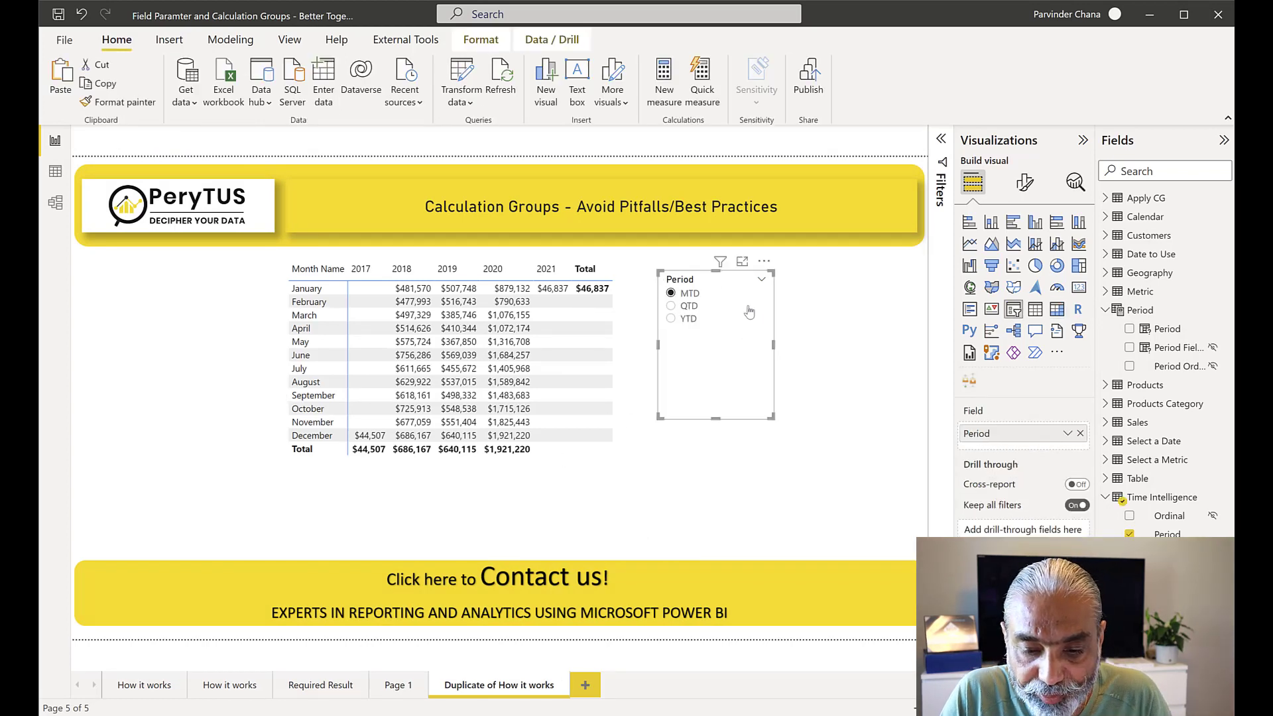
click(765, 261)
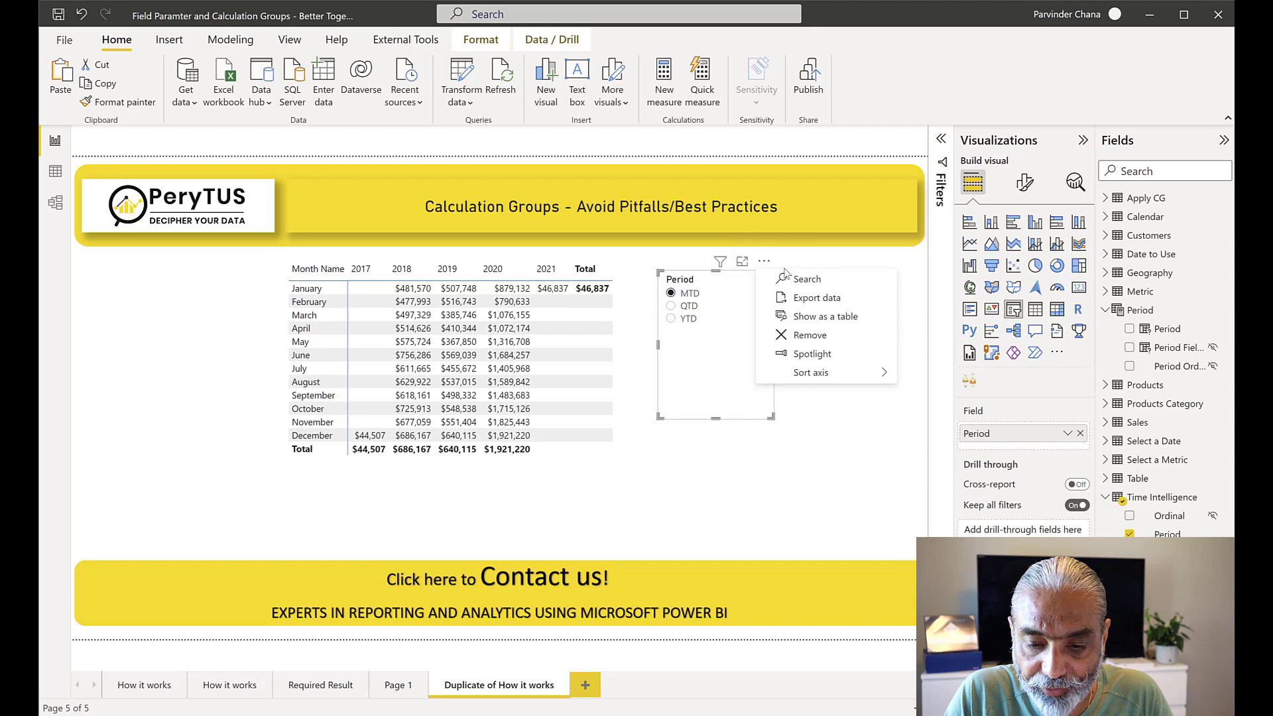
click(815, 336)
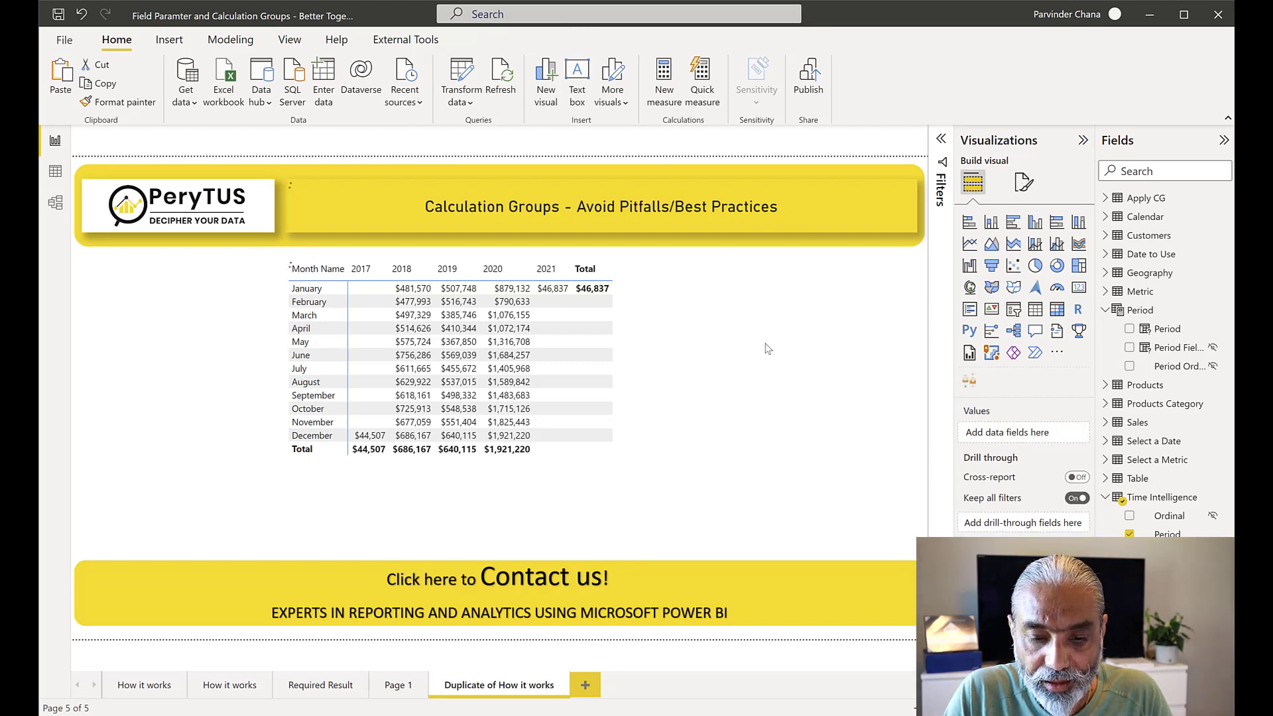
Widen the matrix to fit its Total column and replace Month Name in its rows with the Period field parameter
click(648, 397)
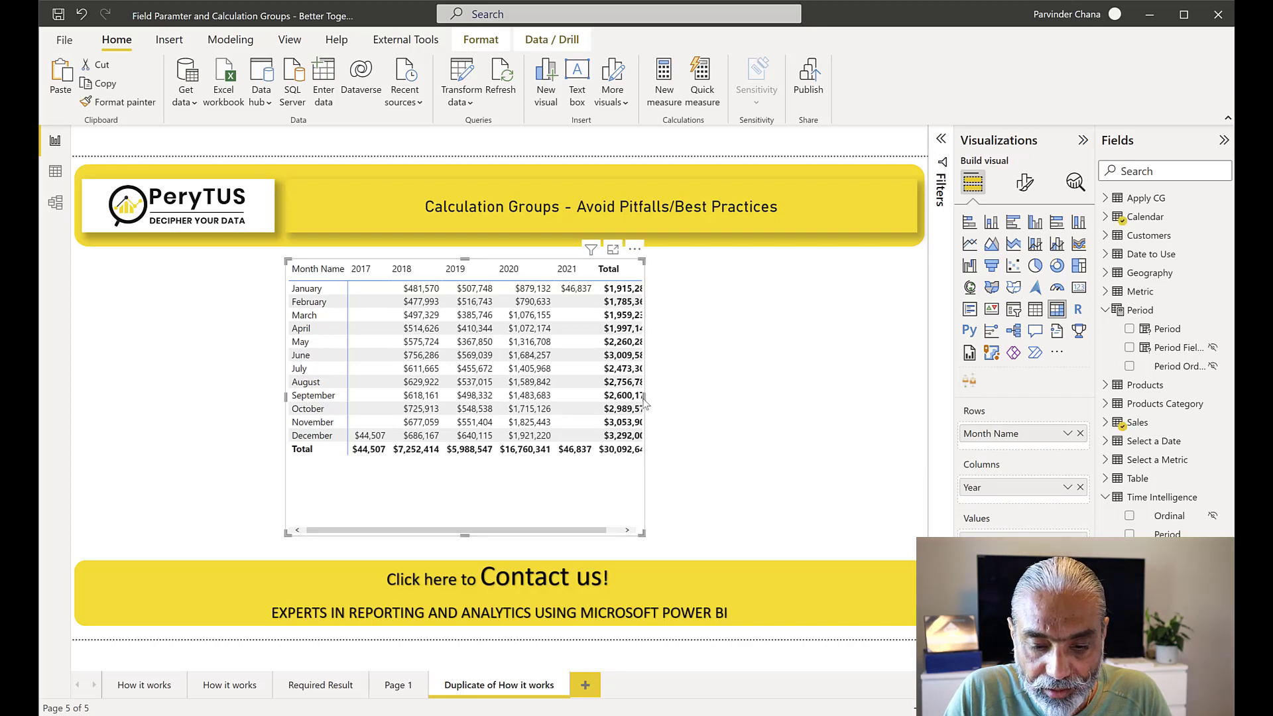
drag(643, 397, 705, 398)
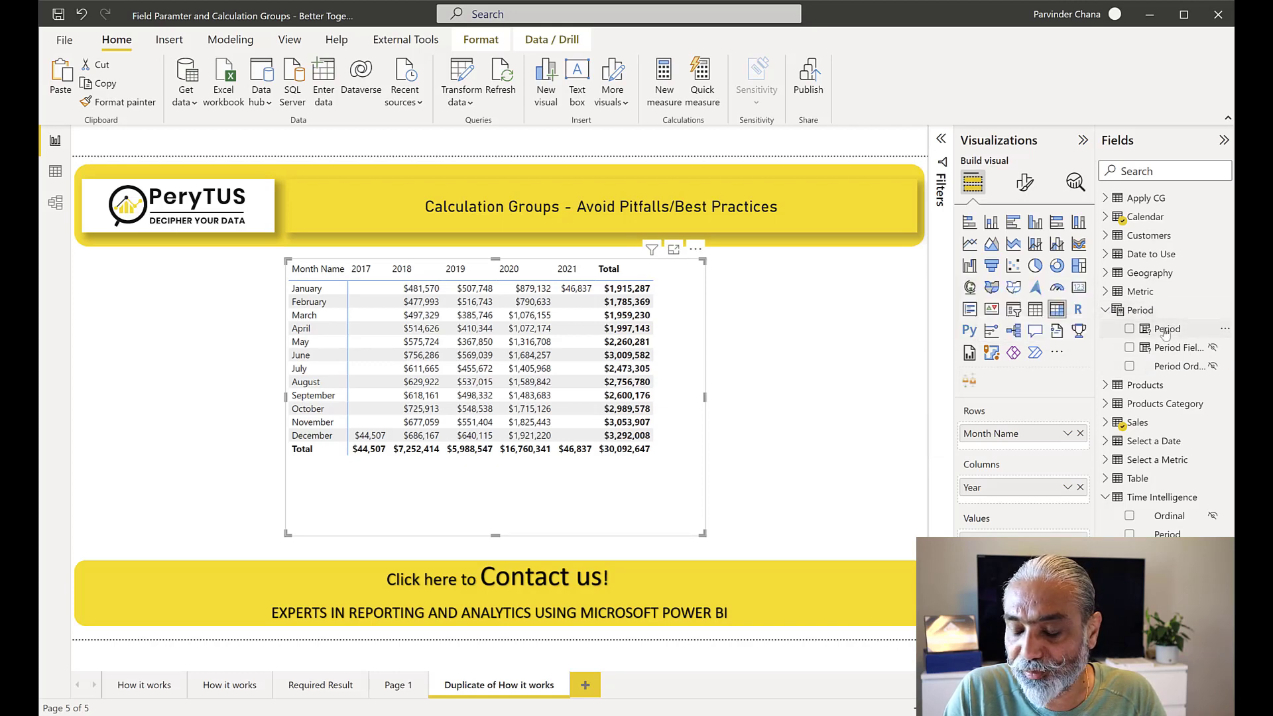
drag(1165, 332, 1036, 432)
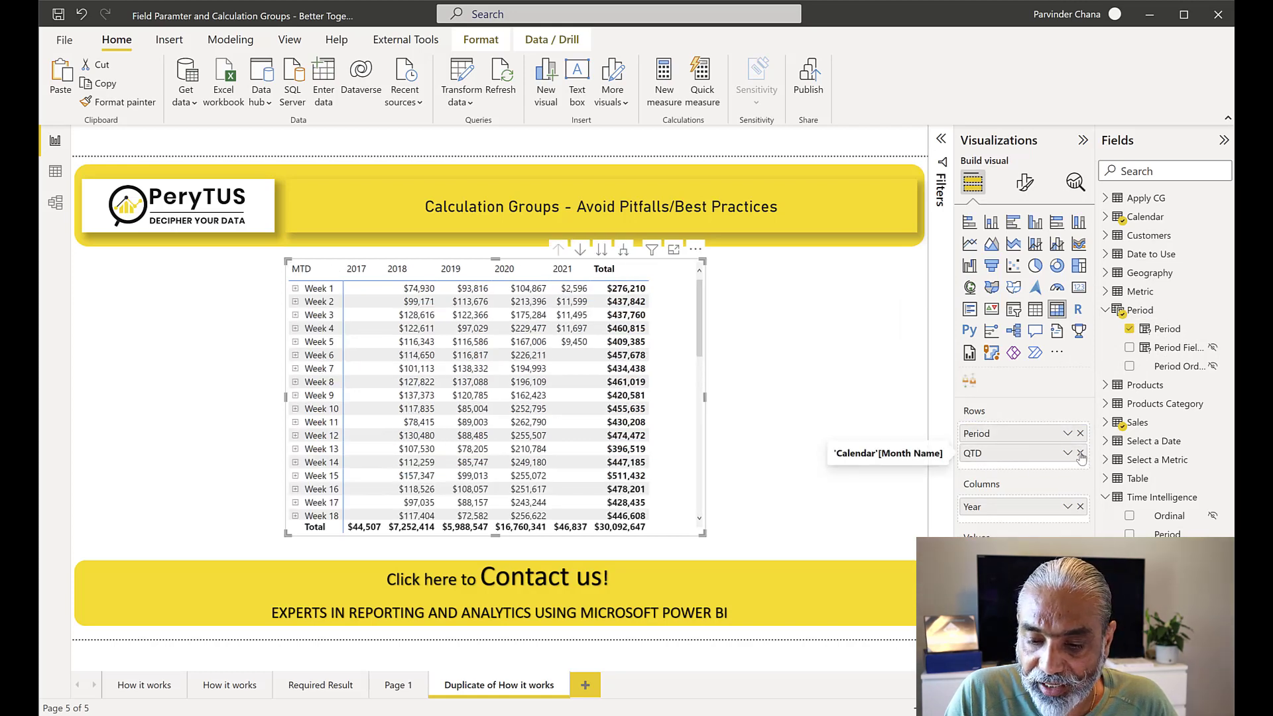
click(1081, 453)
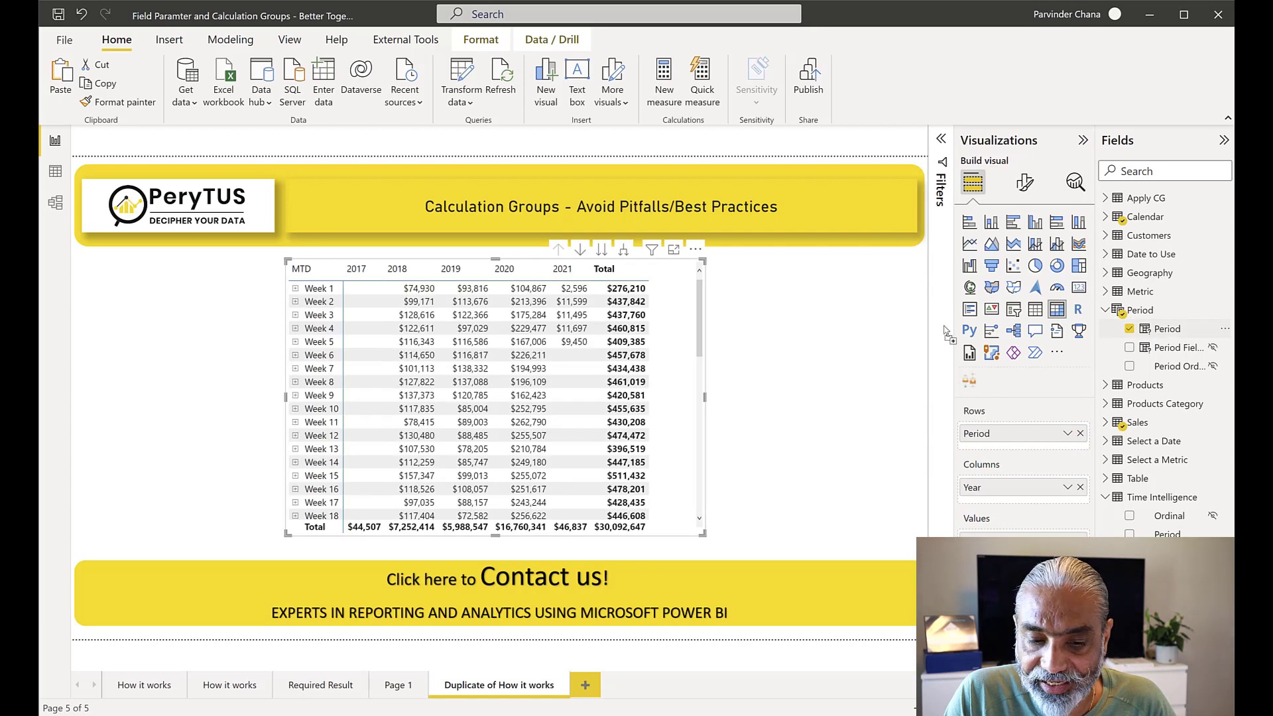
Add a slicer for the Period field parameter beside the matrix and limit it to single selection
drag(947, 332, 890, 329)
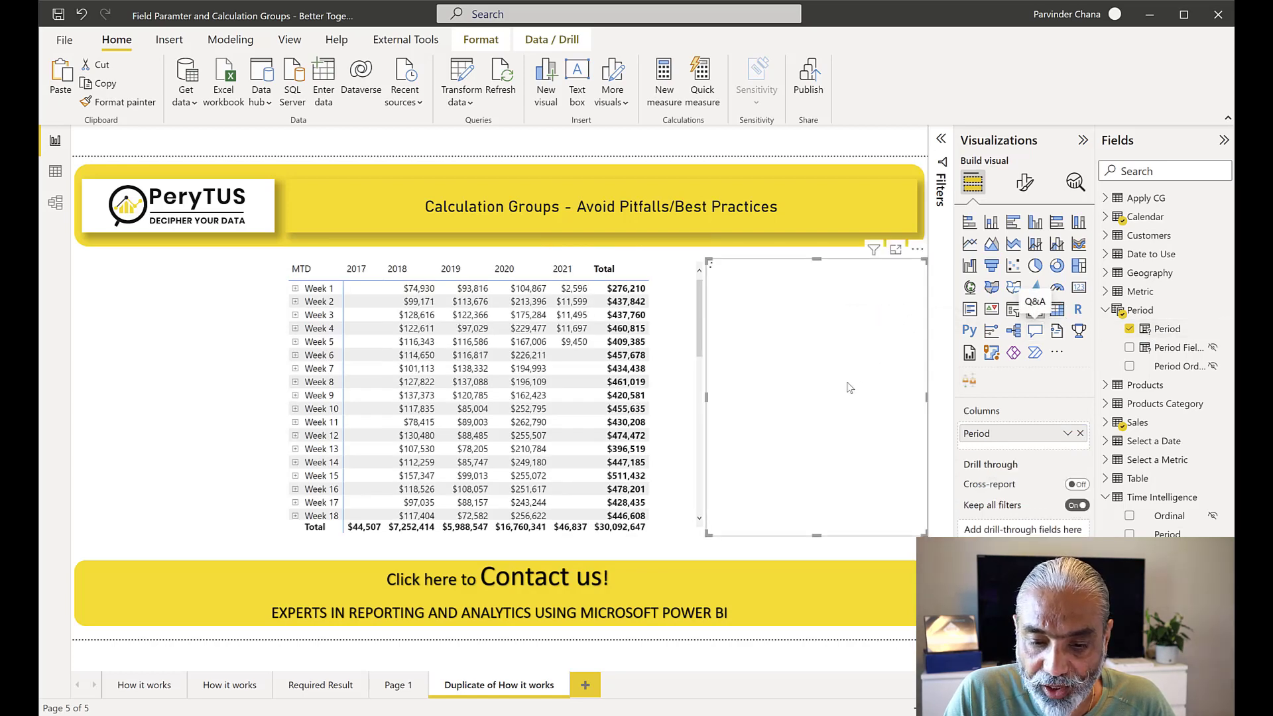
drag(705, 396, 738, 397)
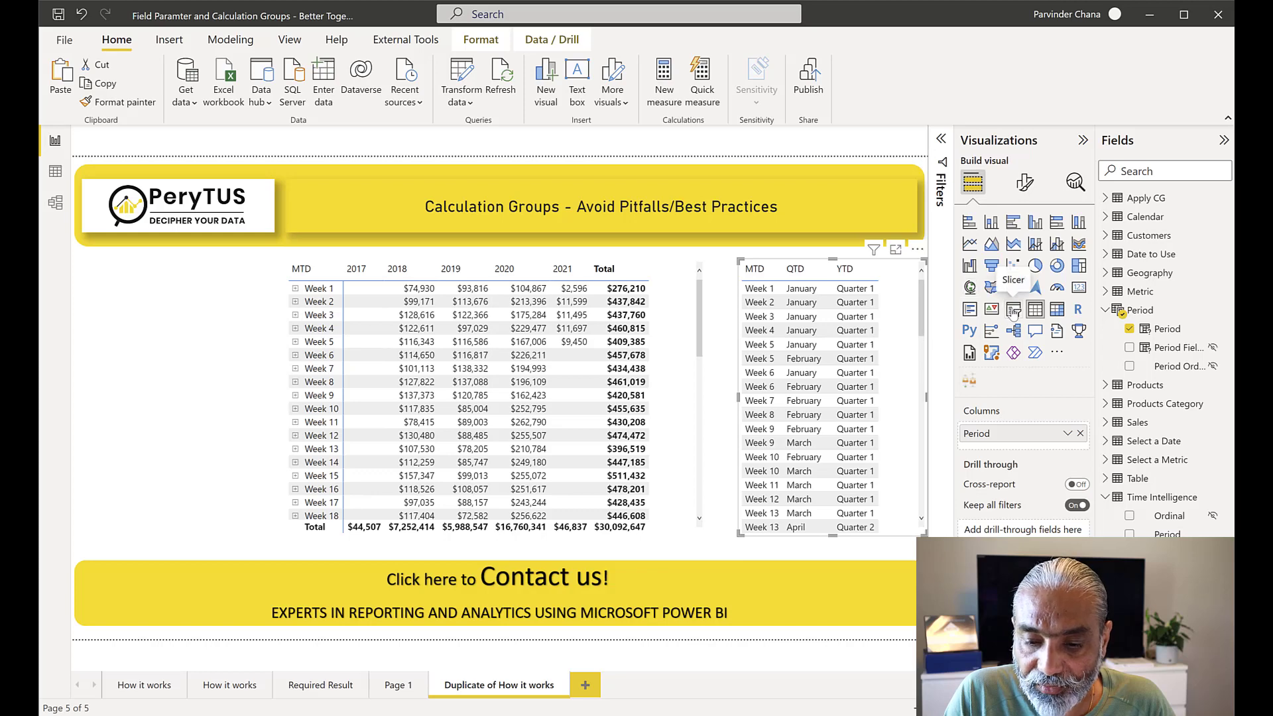
click(1013, 310)
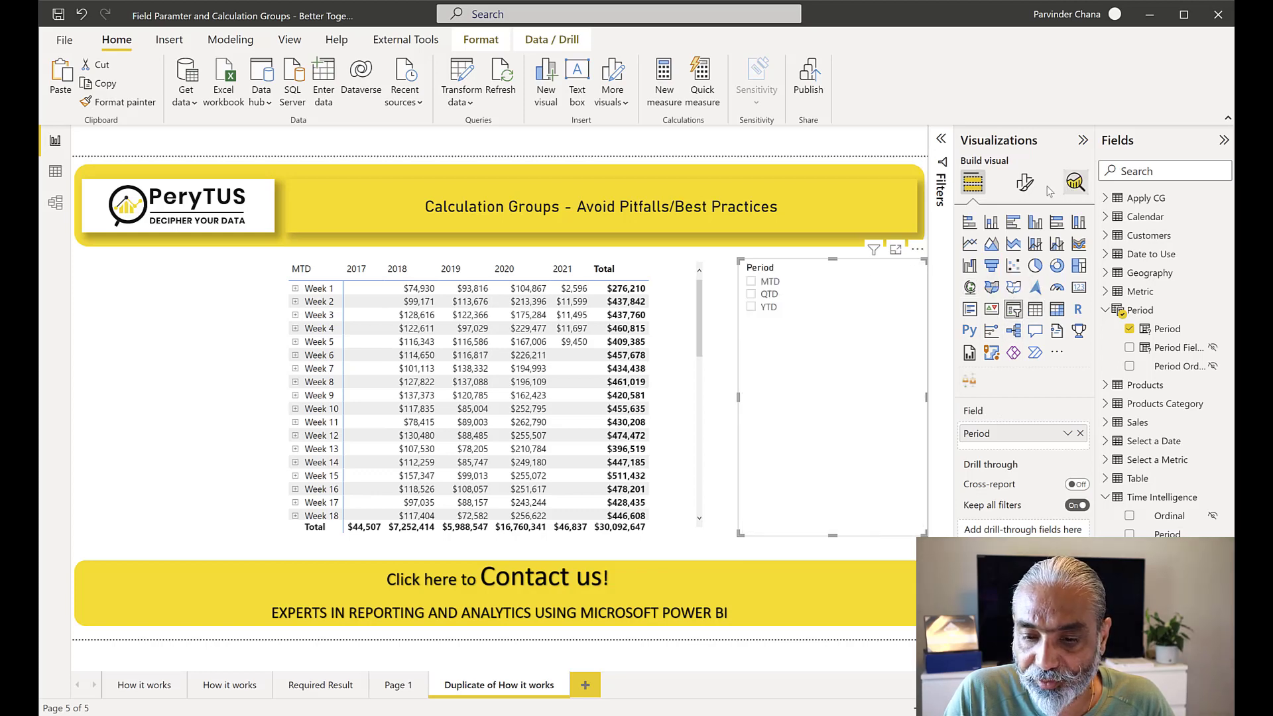
click(1025, 182)
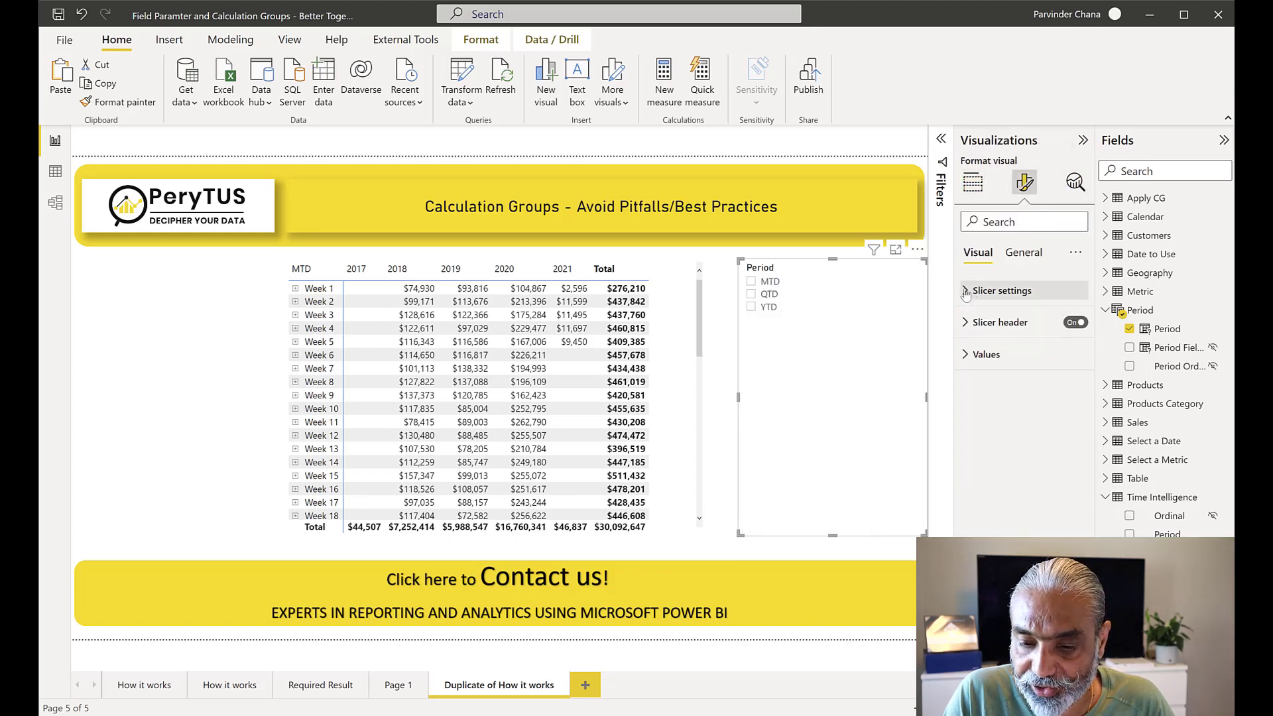
click(966, 291)
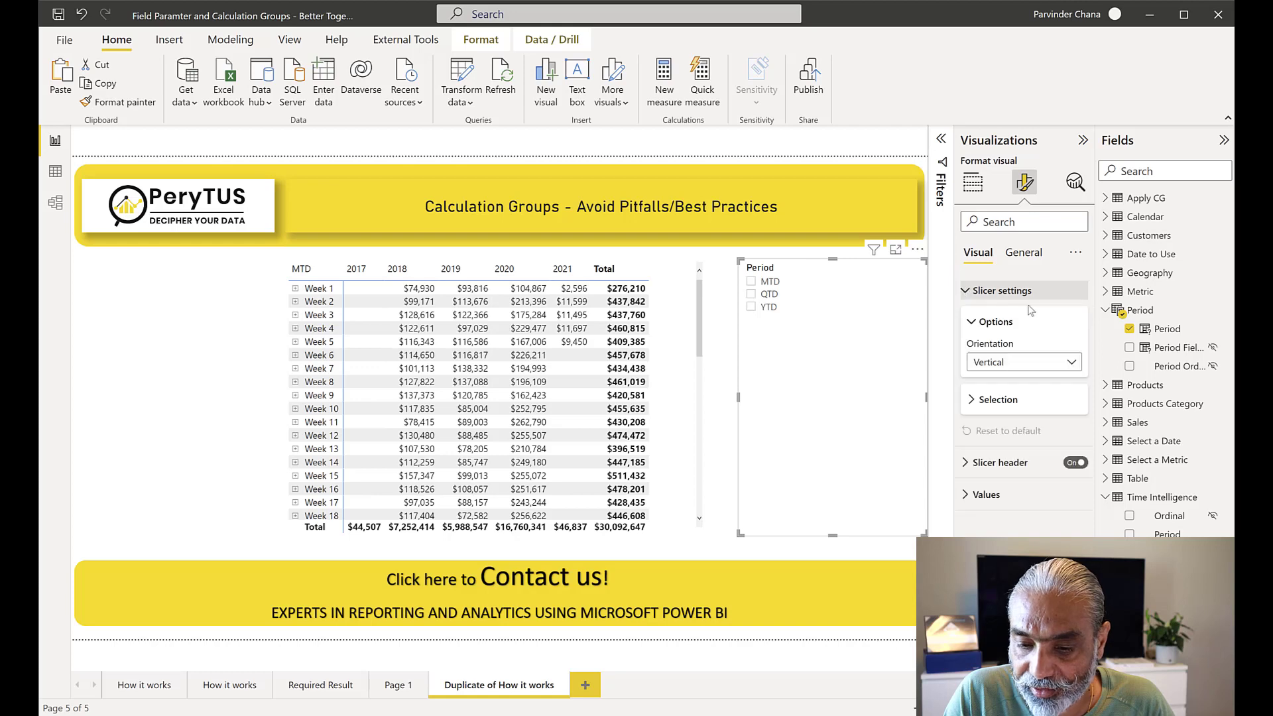
click(973, 401)
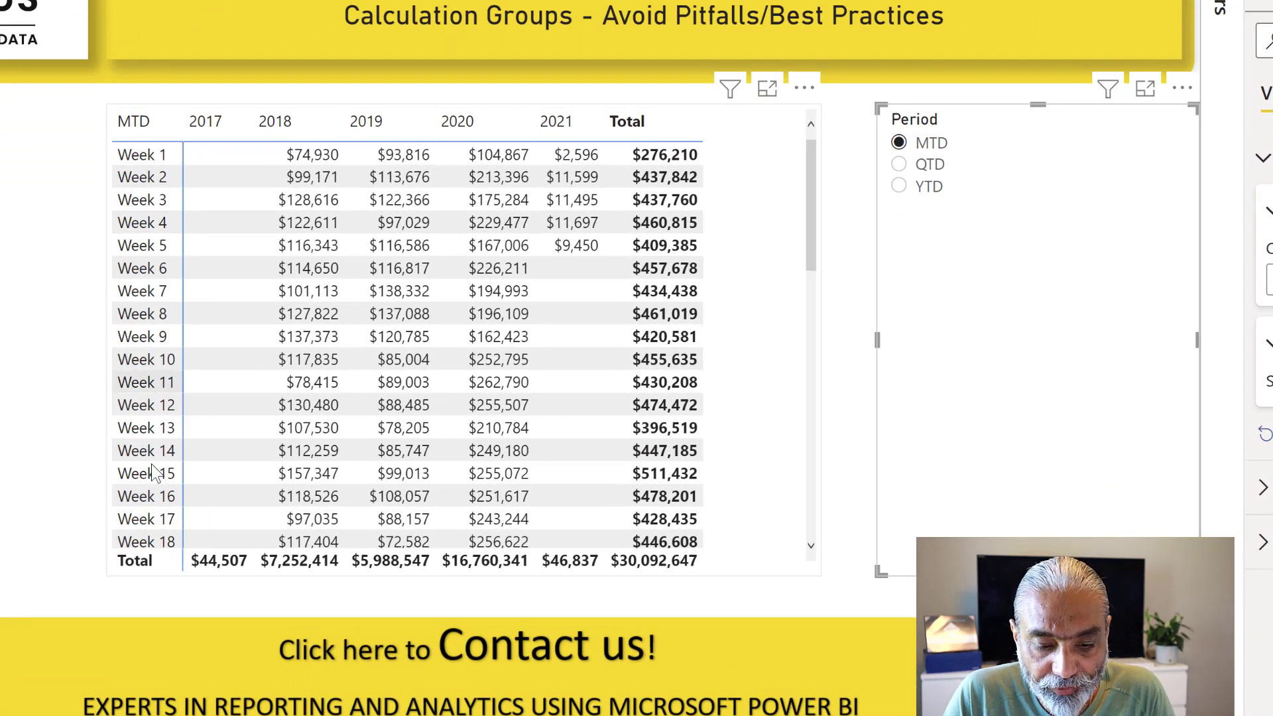
Examine the matrix rows and totals under the MTD, QTD and YTD choices of the Period slicer
scroll(153, 472, down, 5)
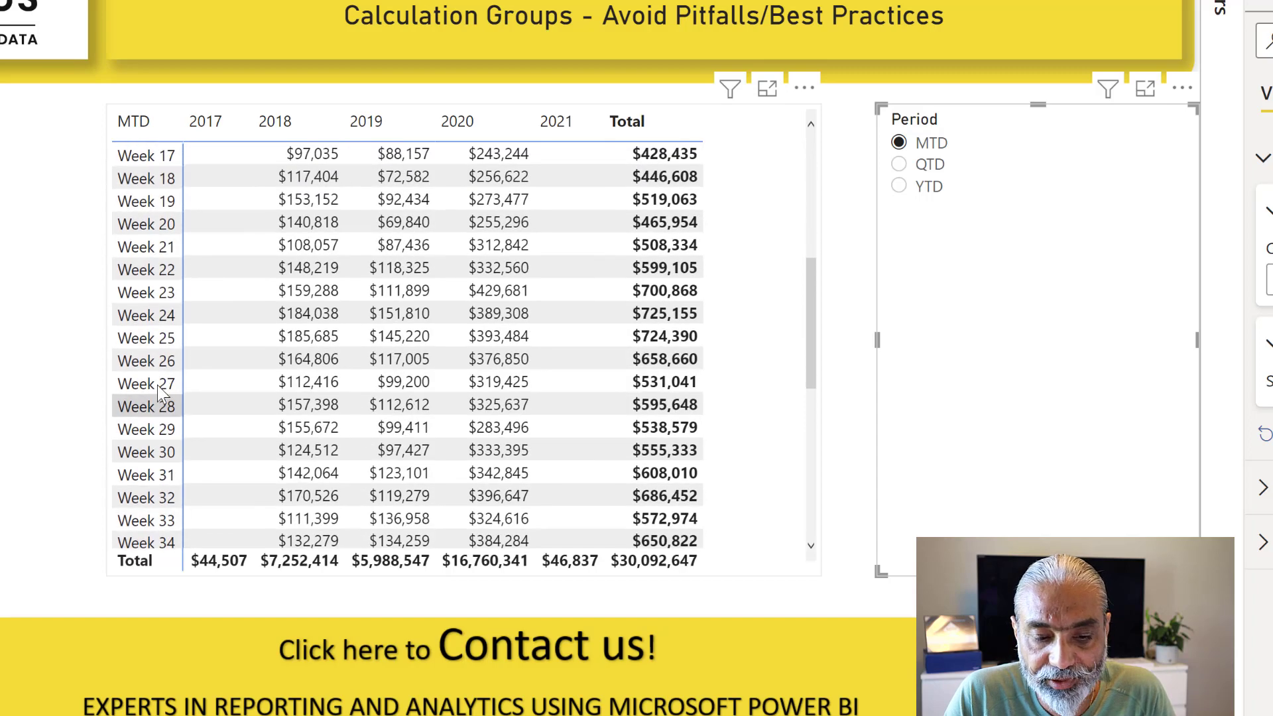
scroll(159, 391, up, 5)
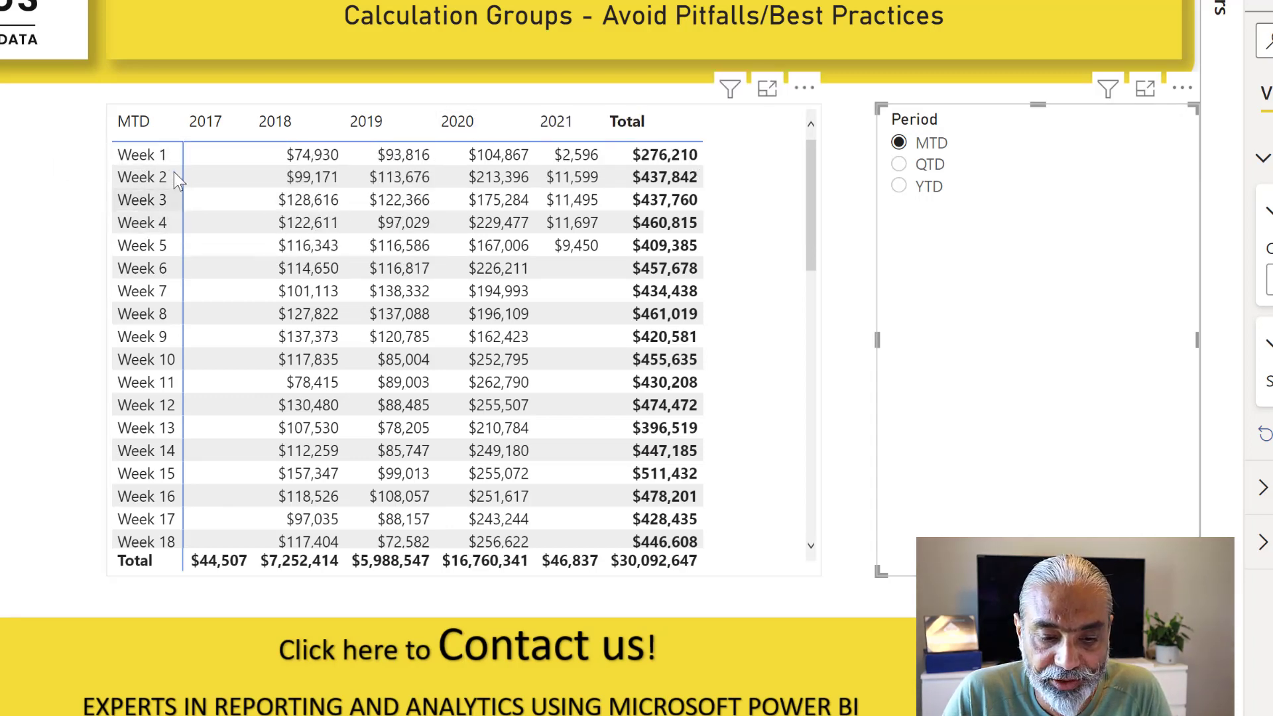
click(931, 166)
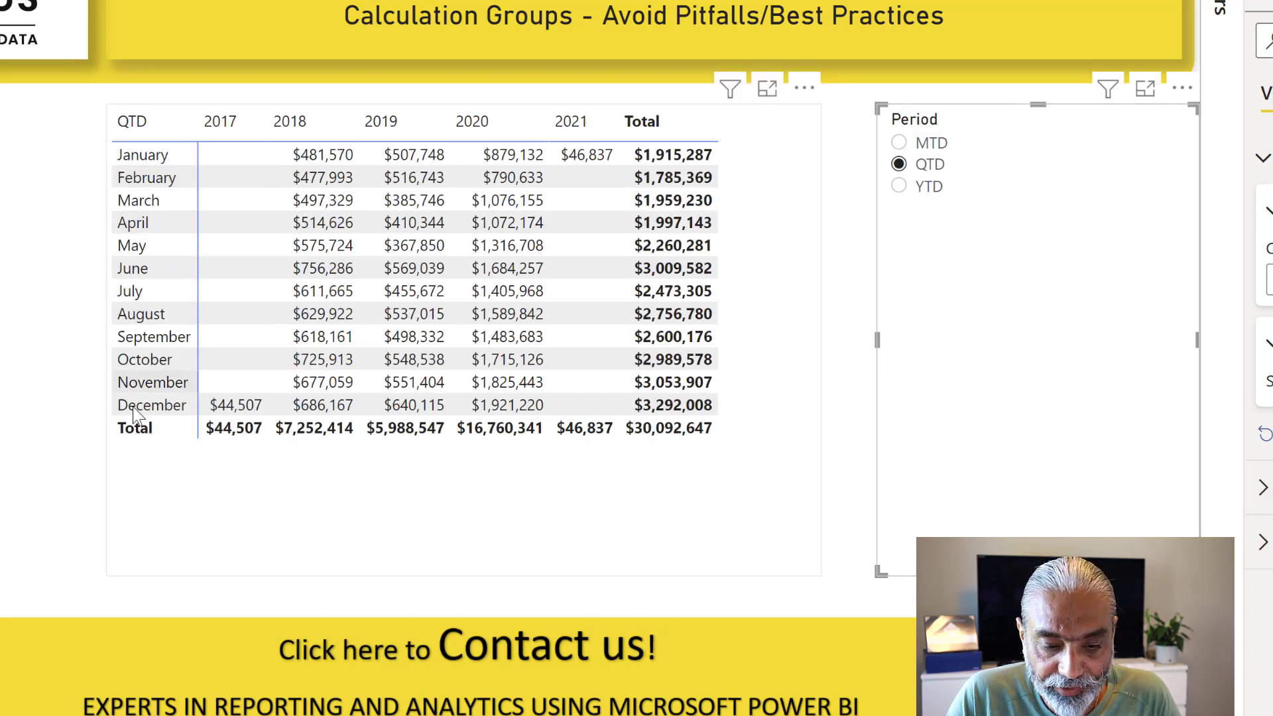
click(899, 187)
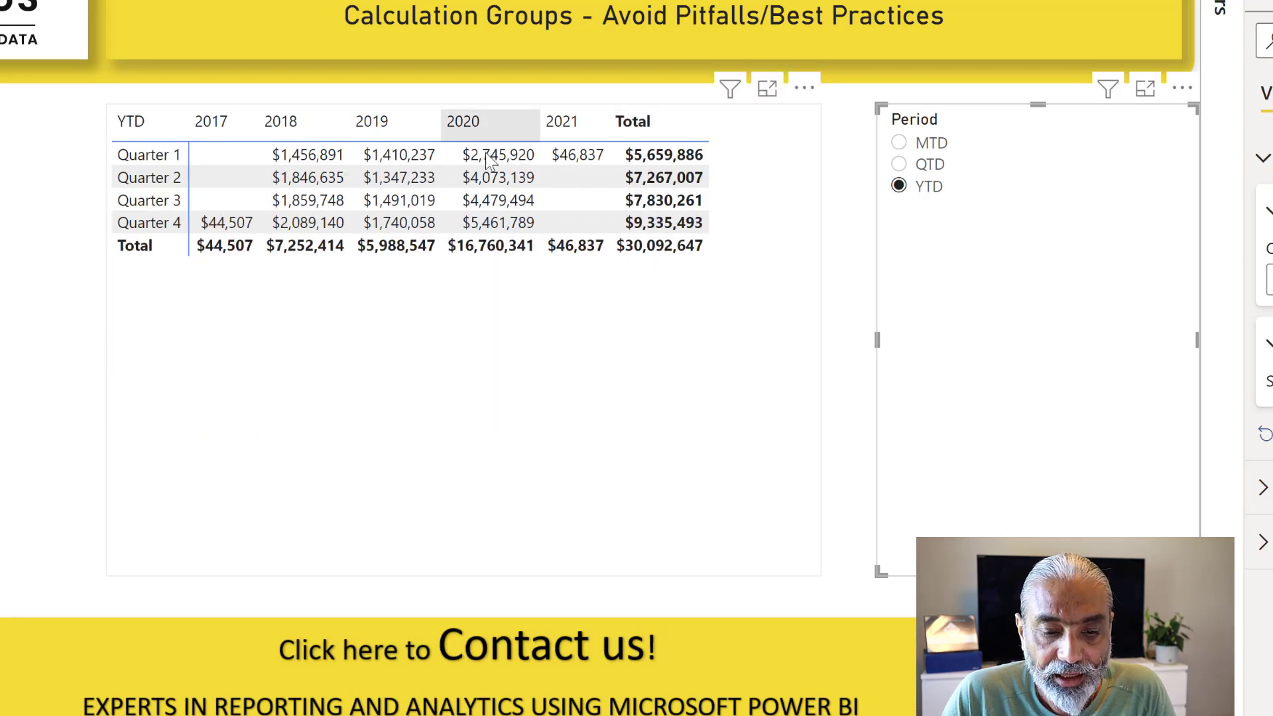
click(136, 122)
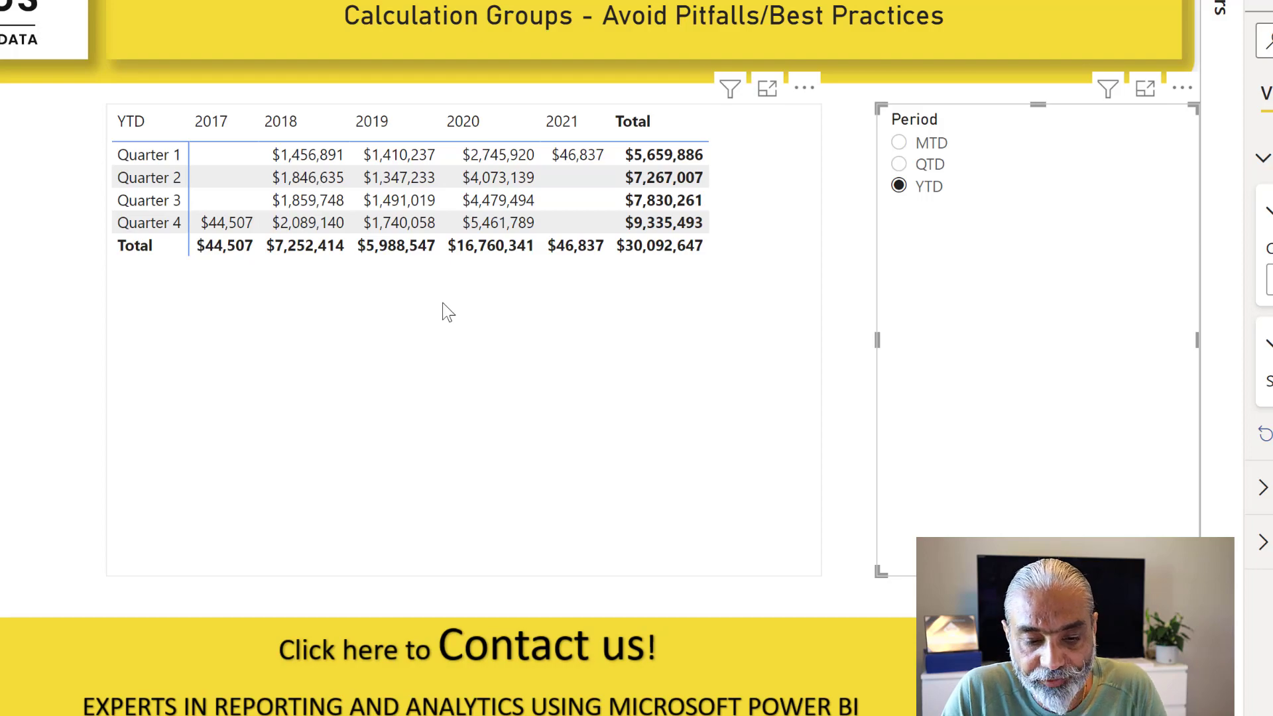
Move the matrix and the Period slicer across the page and shorten the slicer
drag(318, 297, 297, 293)
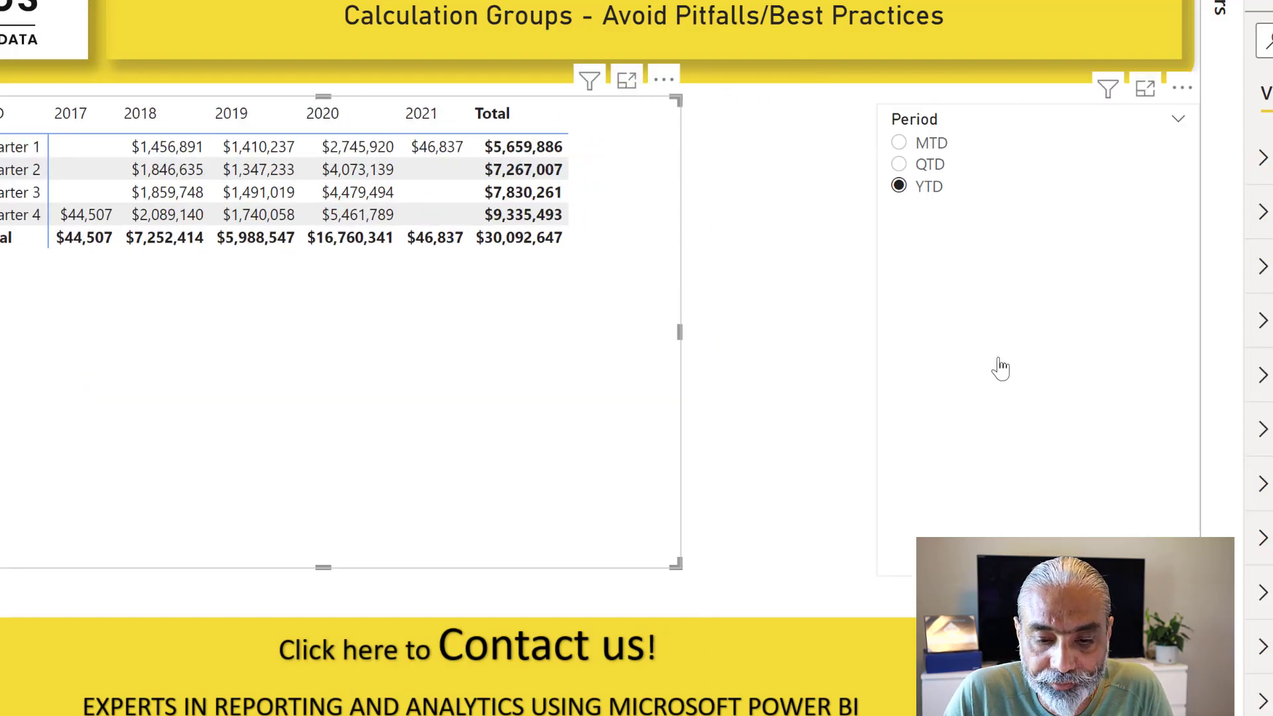
drag(994, 358, 771, 394)
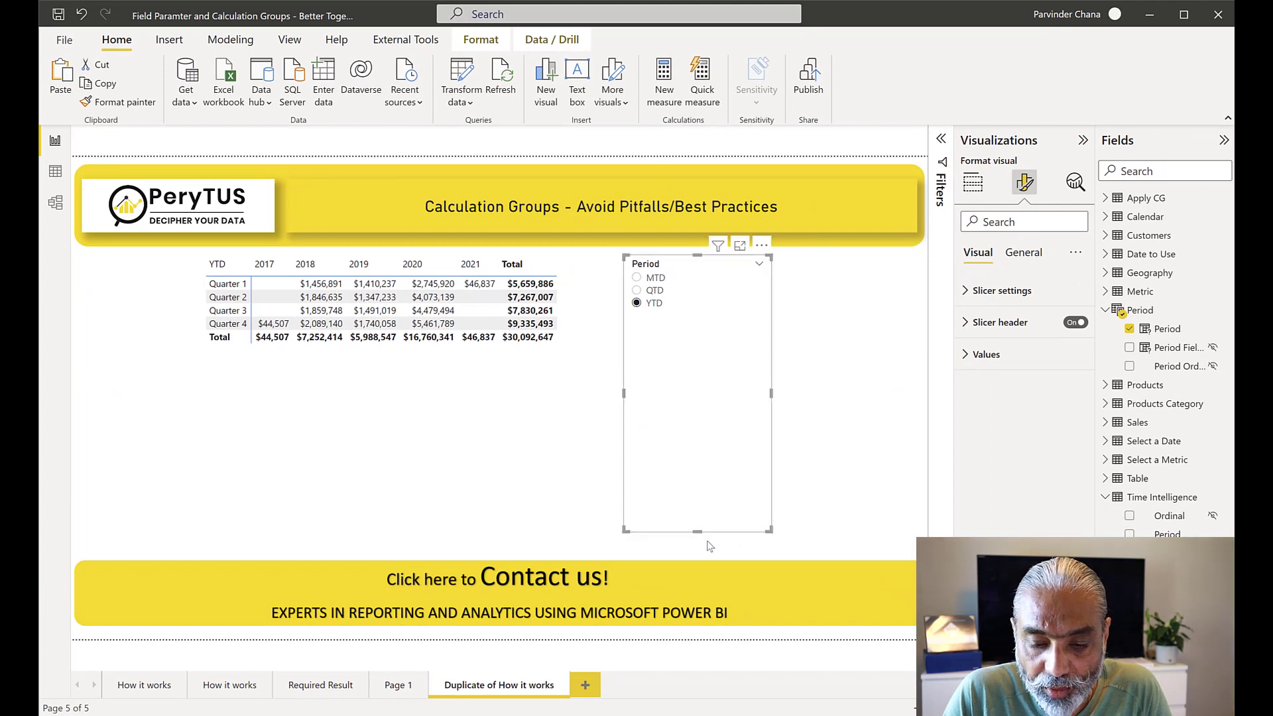
drag(701, 508, 716, 362)
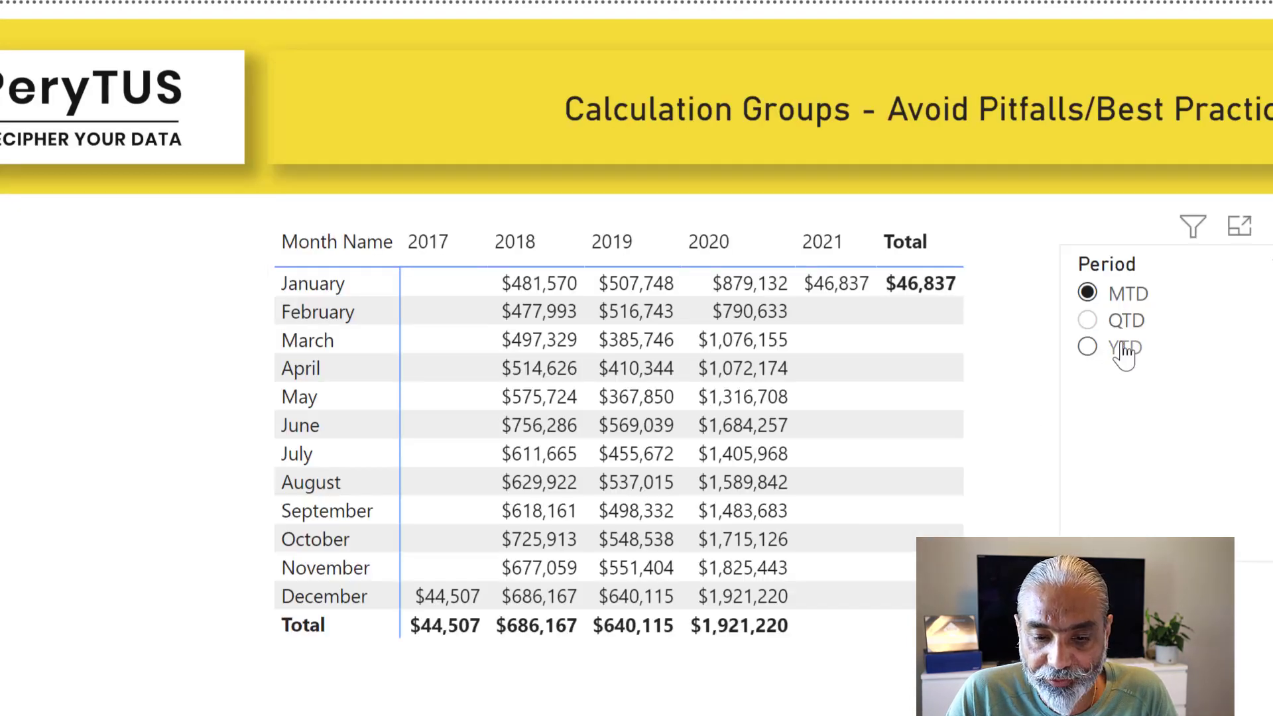
Compare the YTD values by month on the How it works page with the quarterly matrix on its duplicate
click(1125, 351)
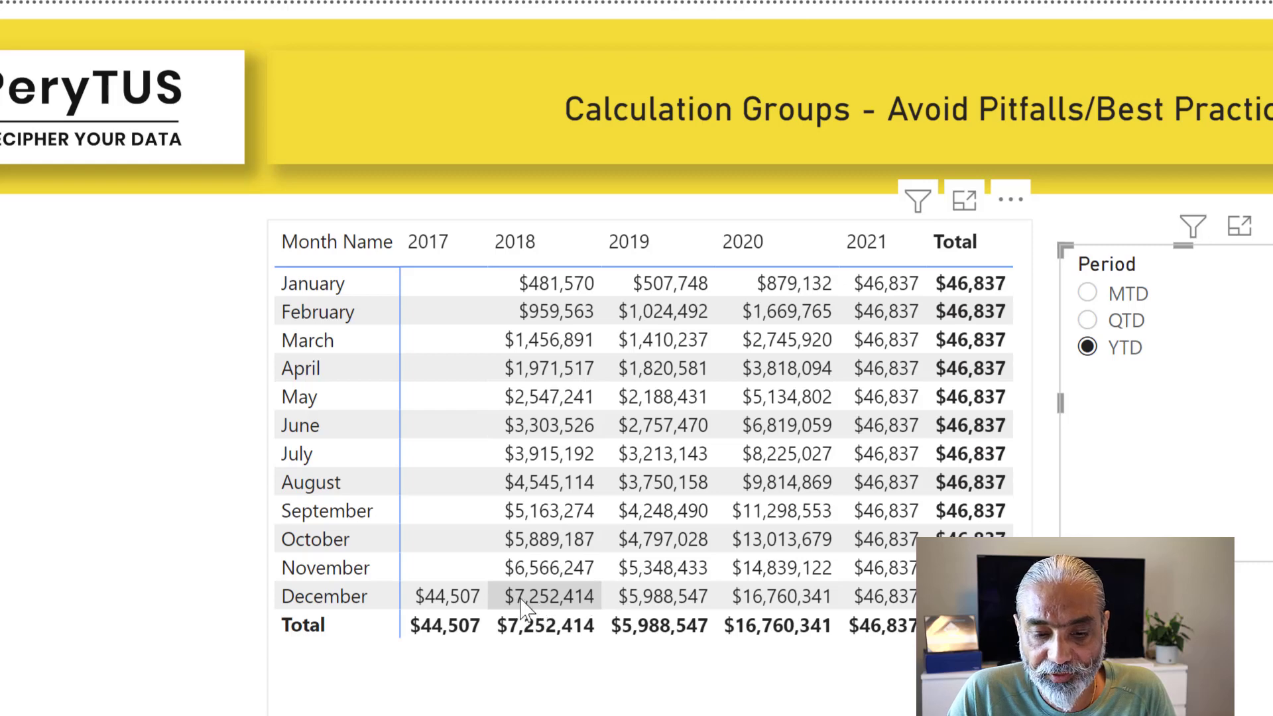
mouse_move(540, 614)
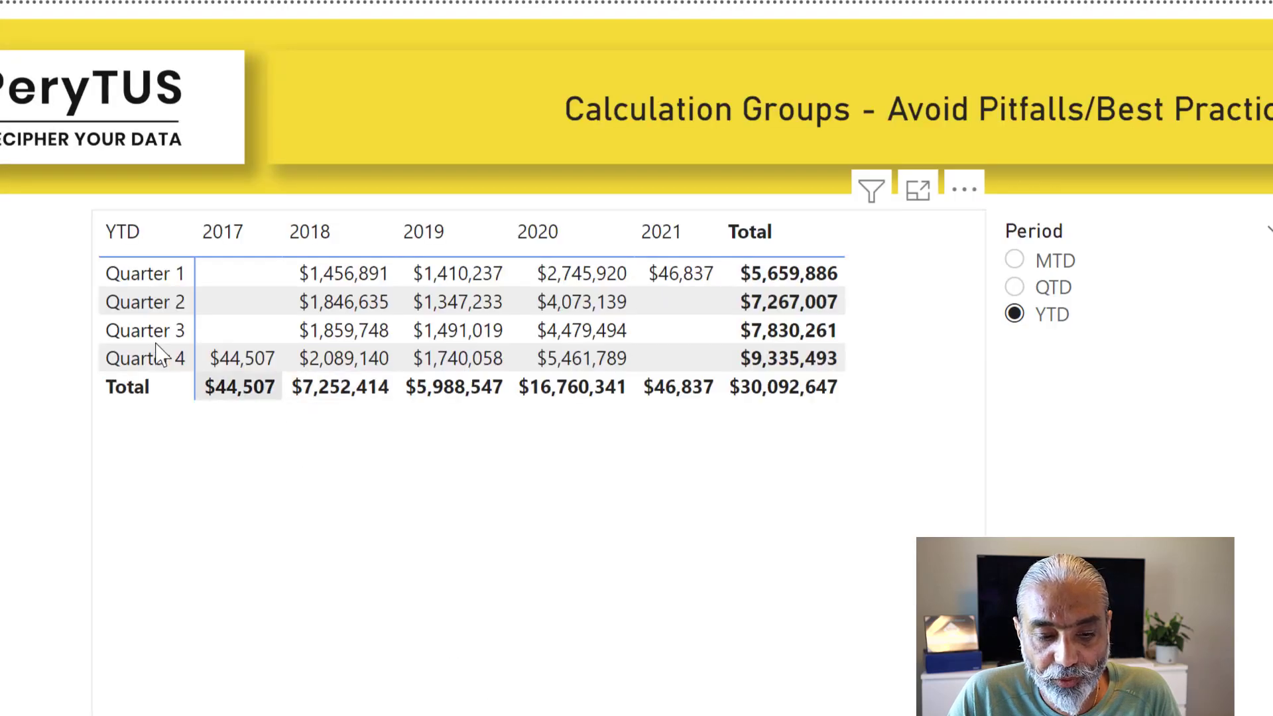
mouse_move(335, 370)
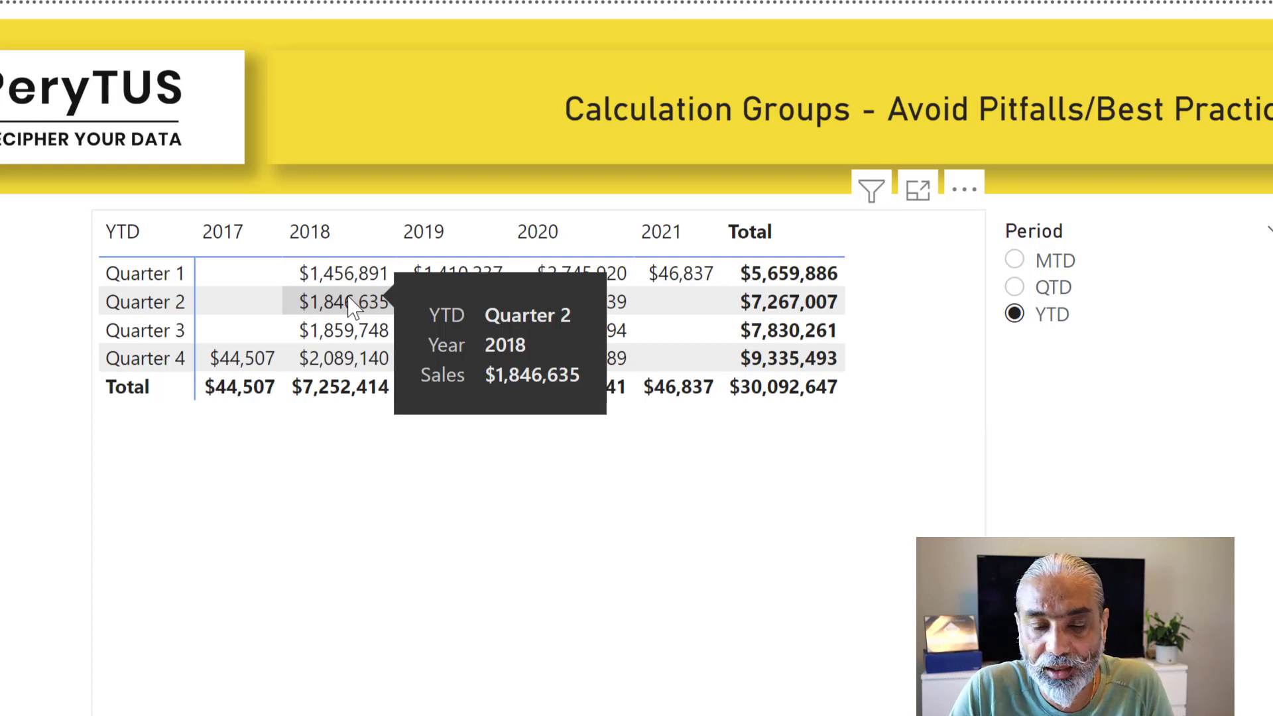
Switch the duplicate page's Period slicer to QTD and shift the slicer slightly away from the matrix
click(1040, 289)
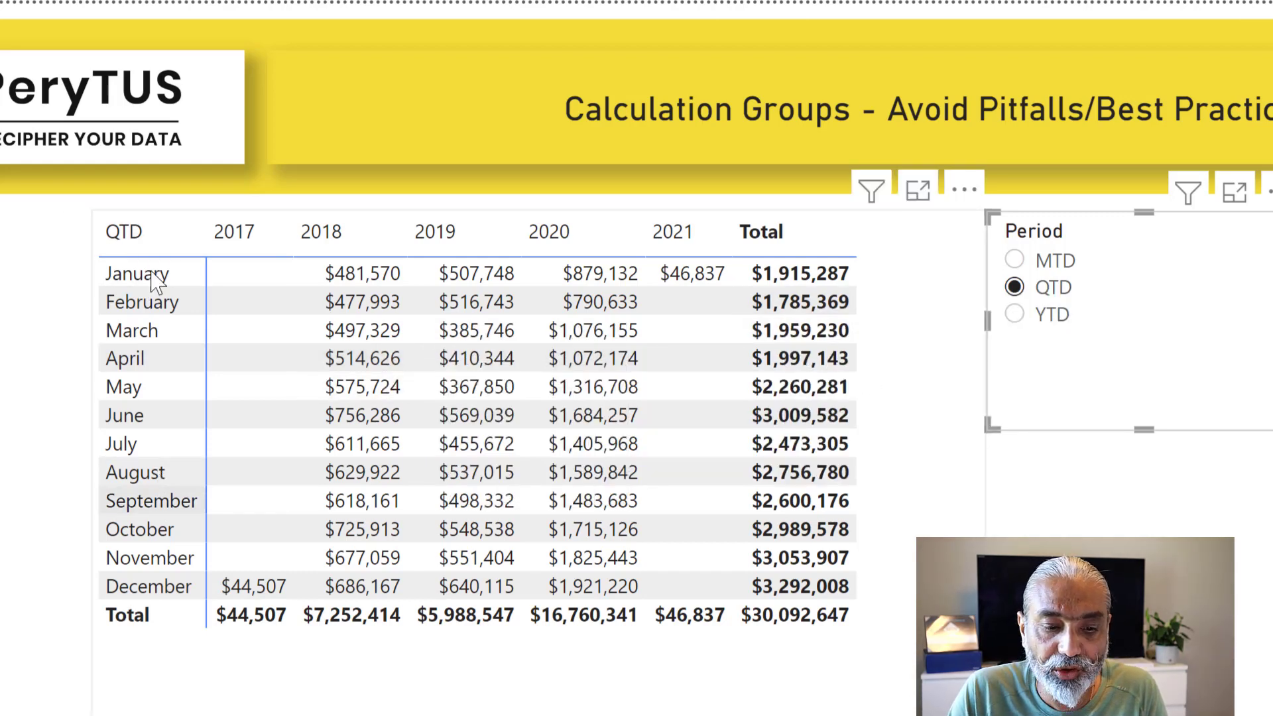
drag(1202, 332, 1228, 324)
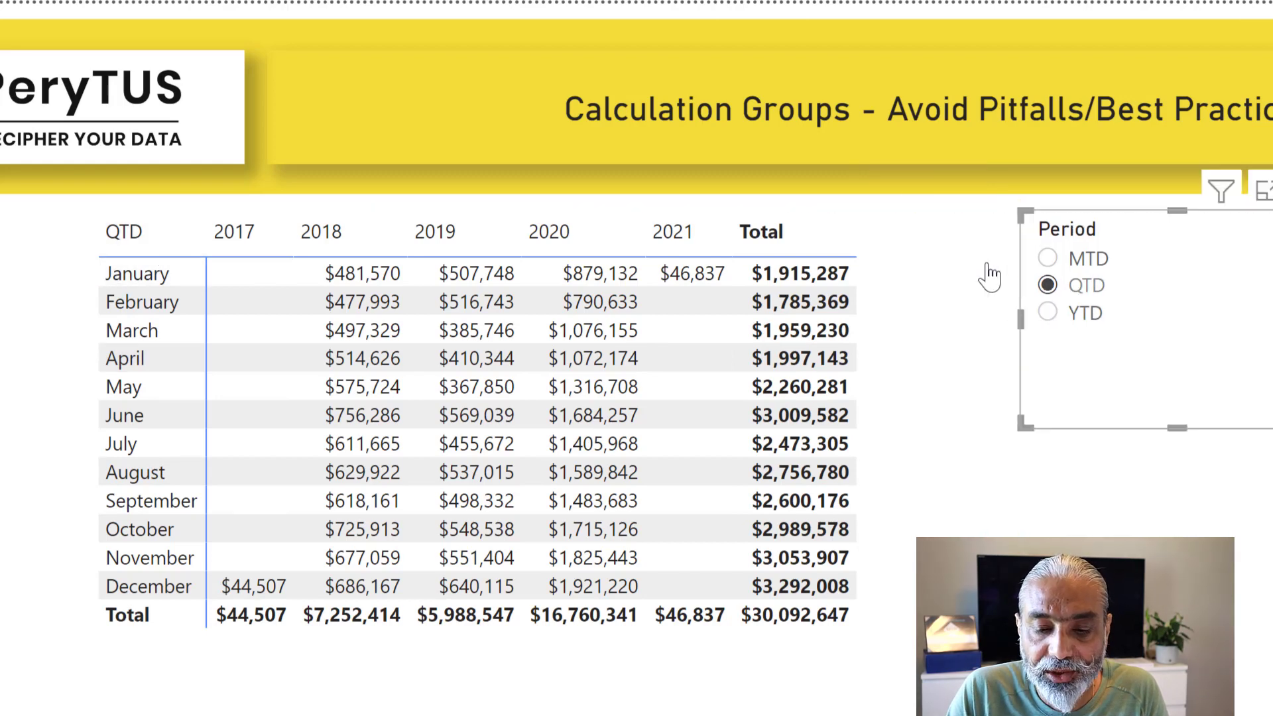
mouse_move(493, 342)
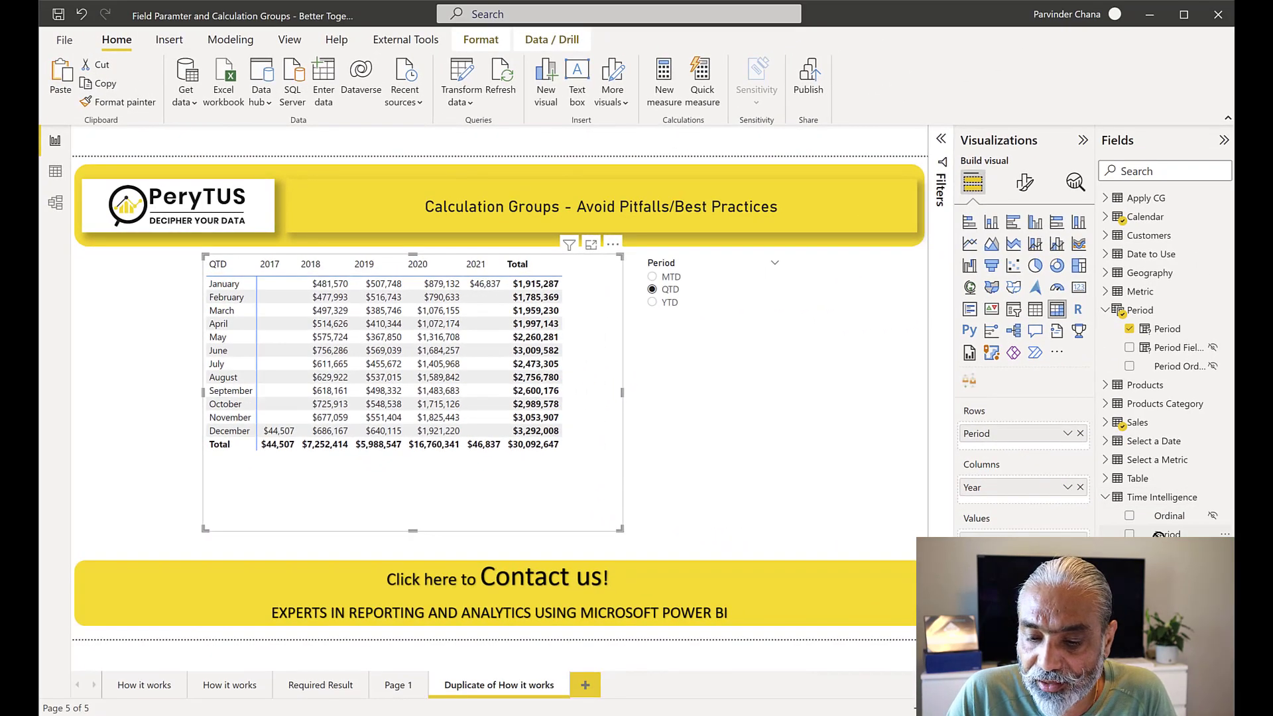
Add a second slicer for Period from the Time Intelligence table below the first and limit it to single selection
drag(1158, 534, 696, 426)
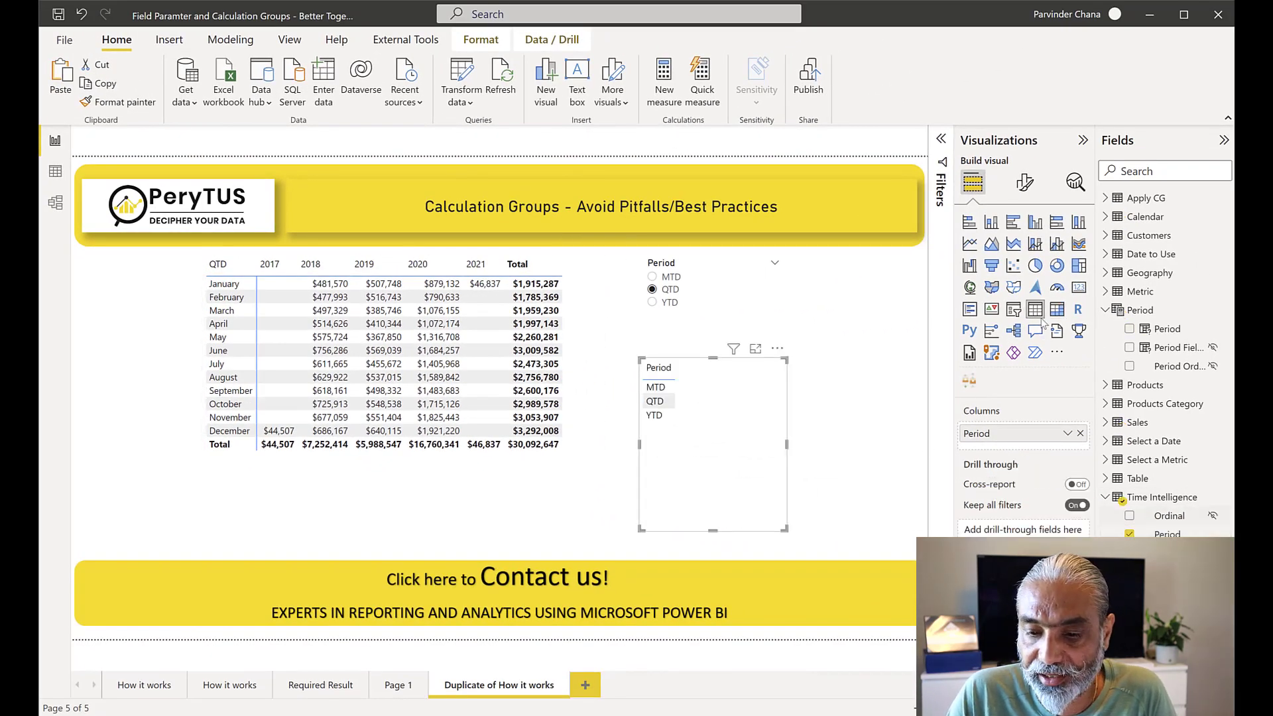
click(1014, 309)
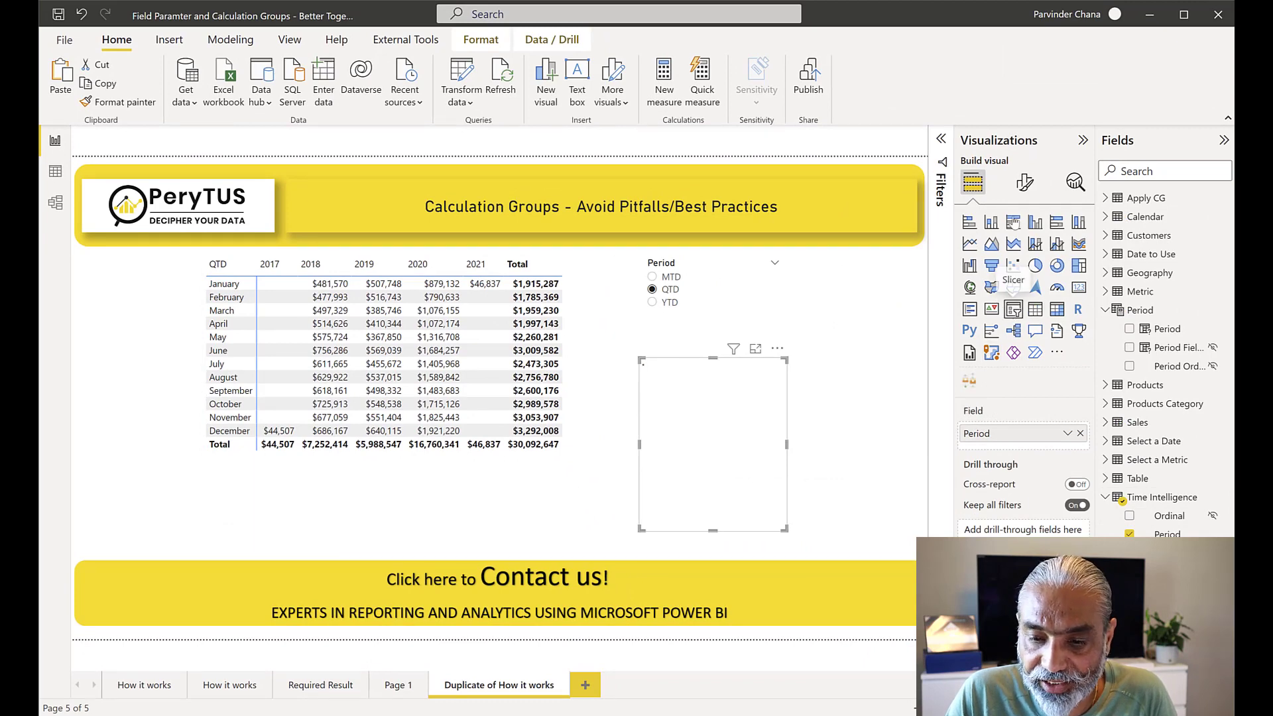
click(1025, 182)
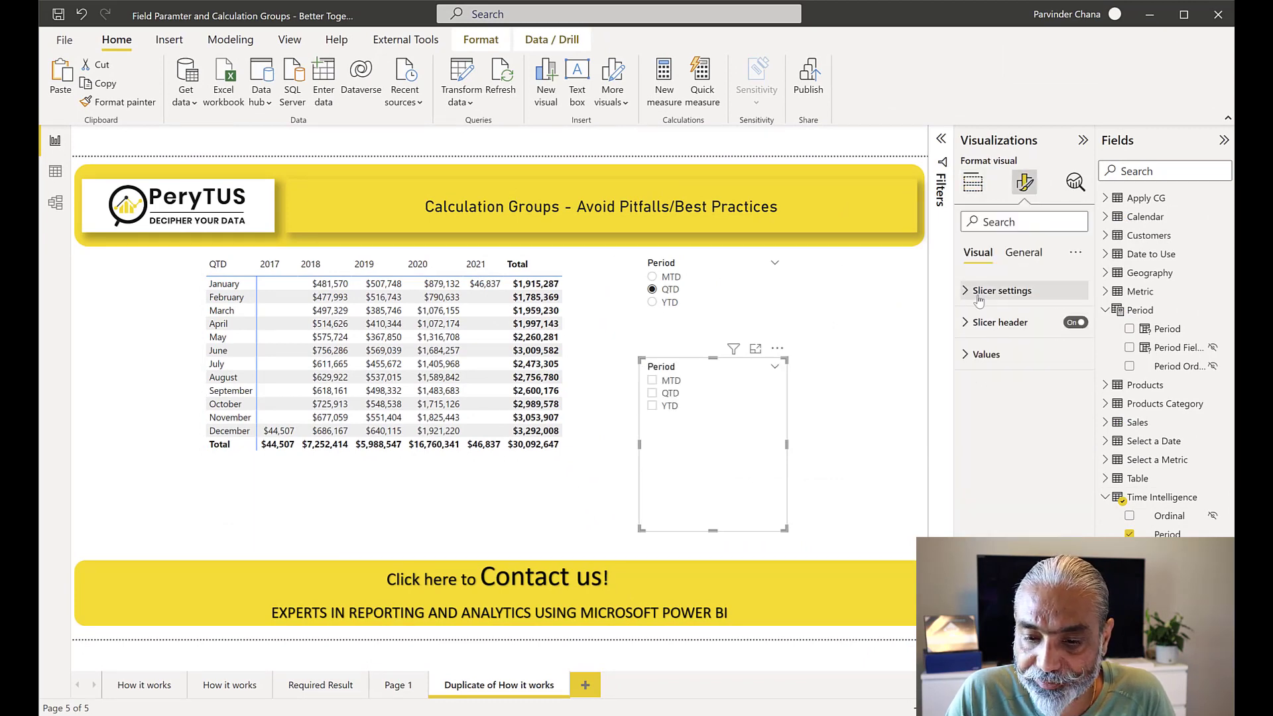
click(974, 296)
click(1006, 405)
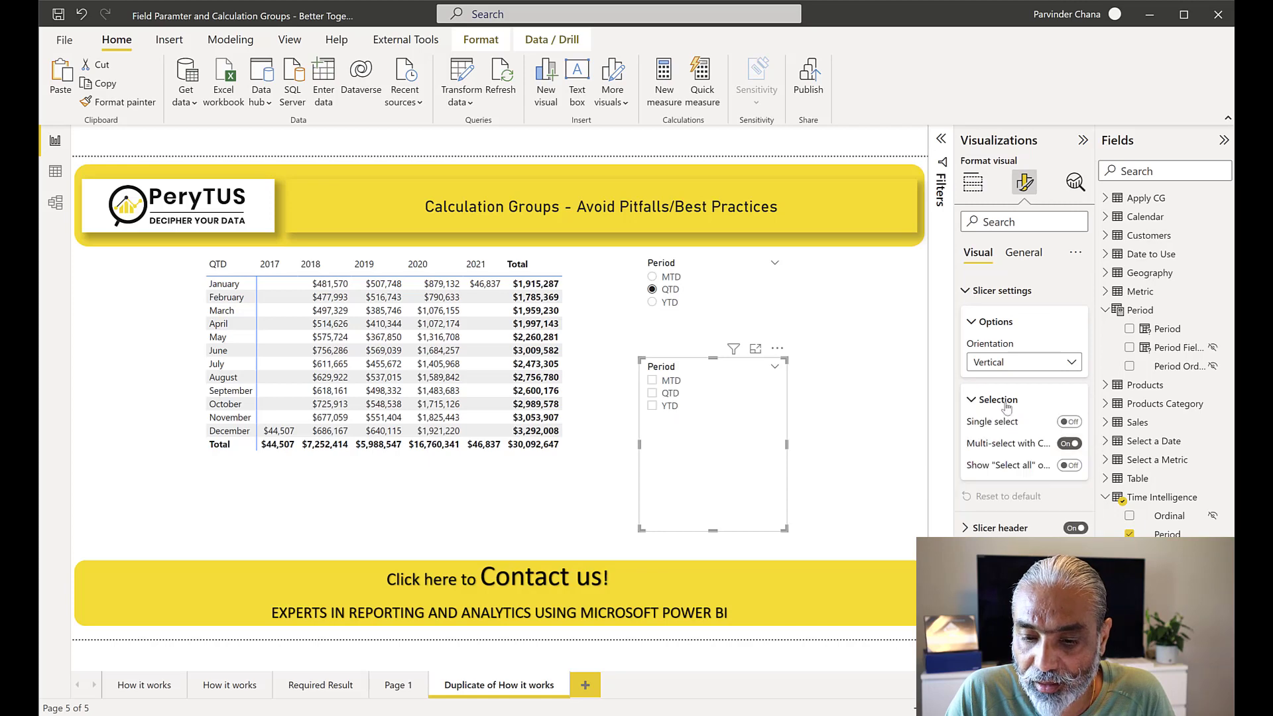
click(1067, 422)
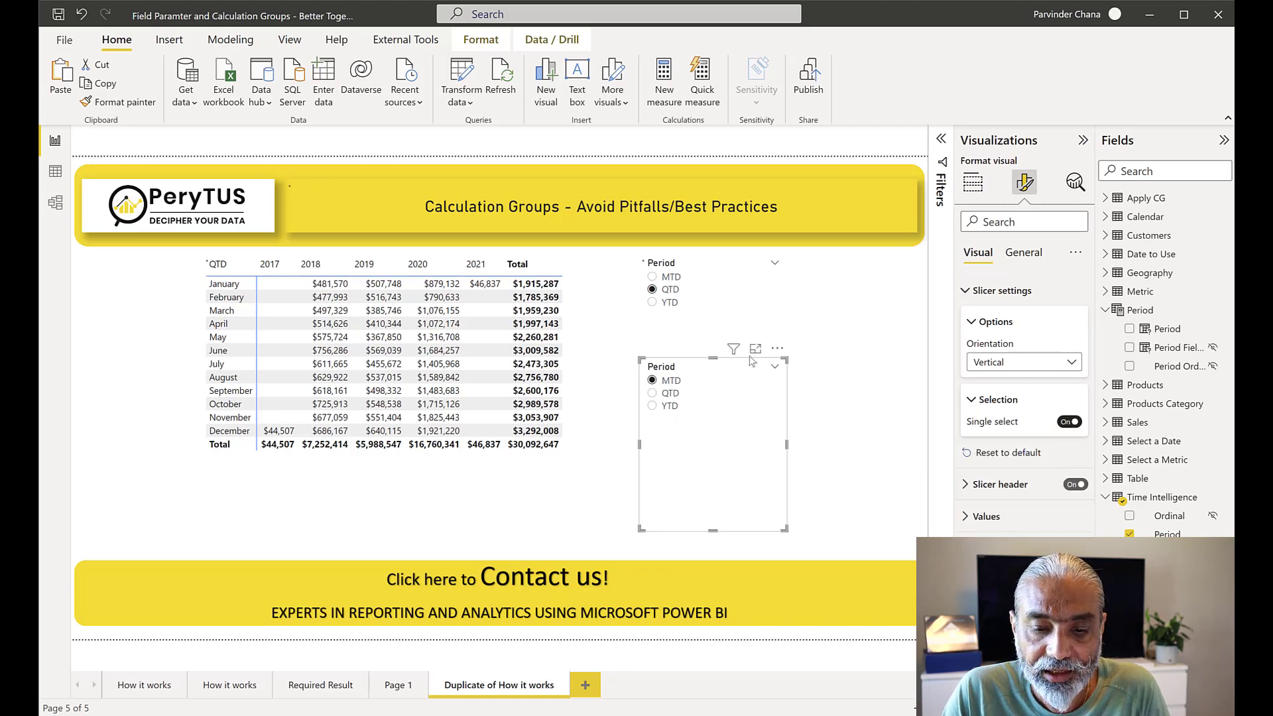
Test the matrix with MTD, QTD and YTD in the Time Intelligence slicer, matching the field parameter slicer for QTD and YTD
click(669, 278)
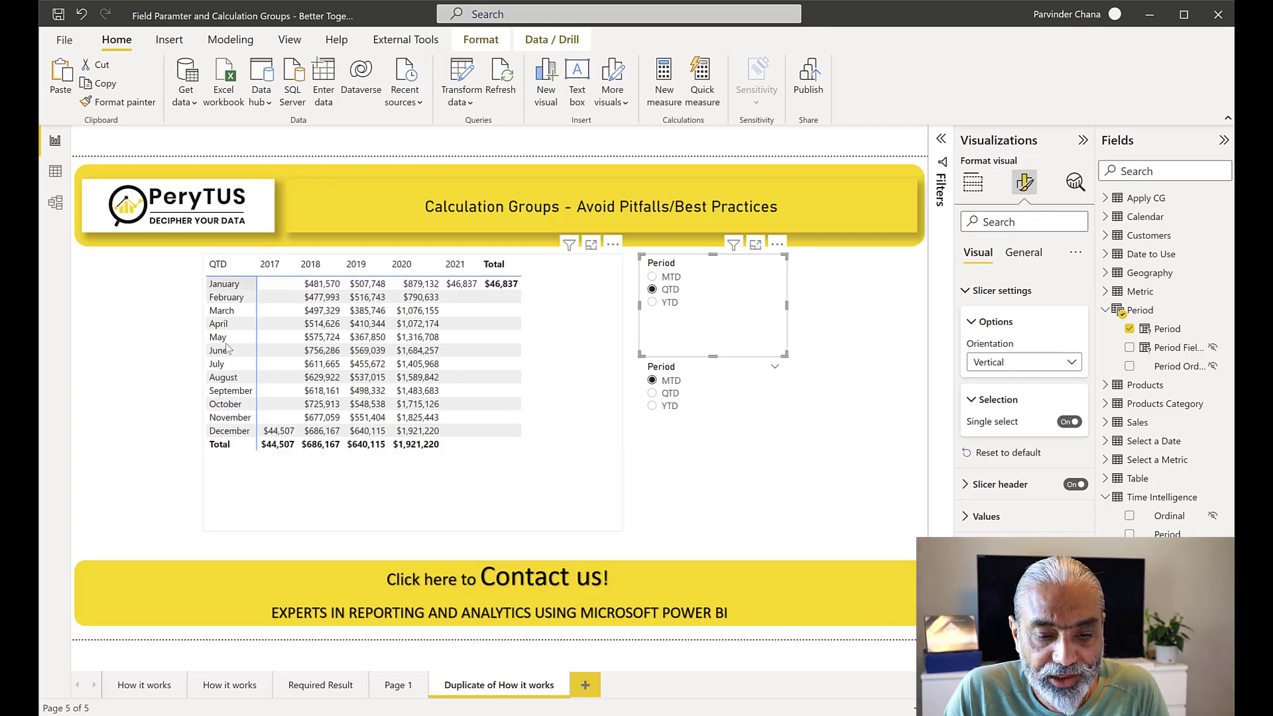
click(670, 396)
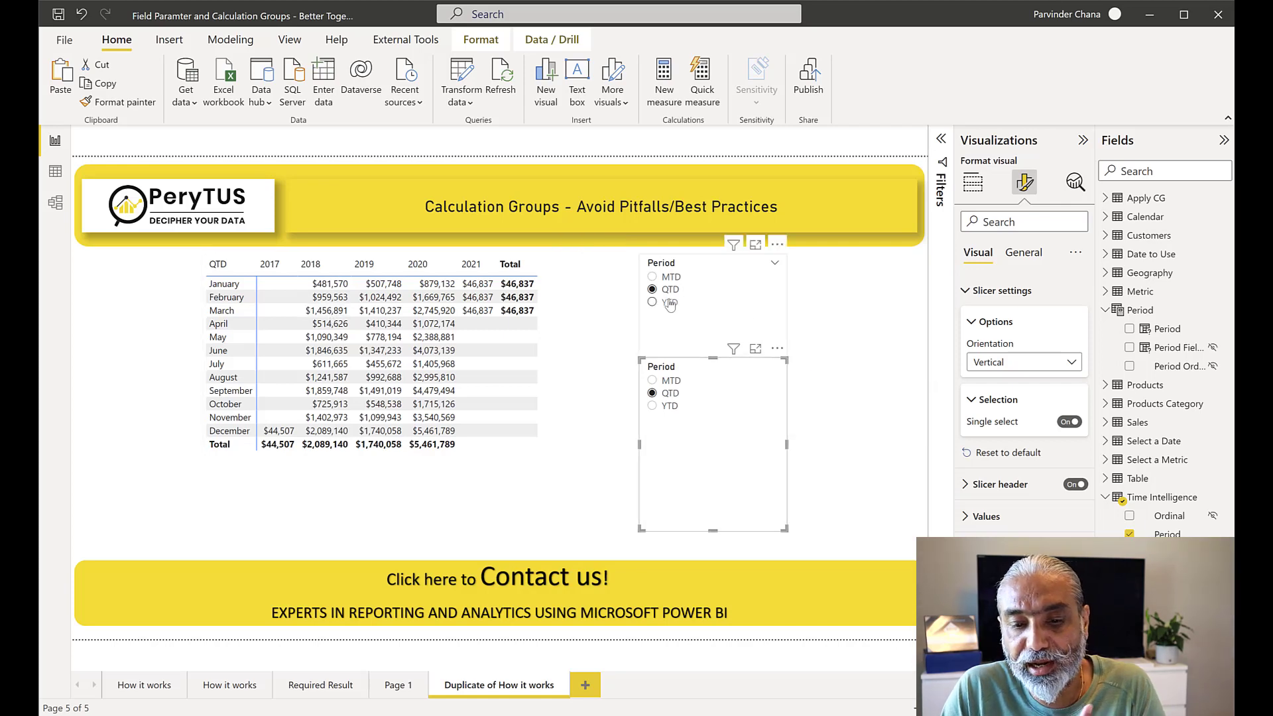
click(672, 408)
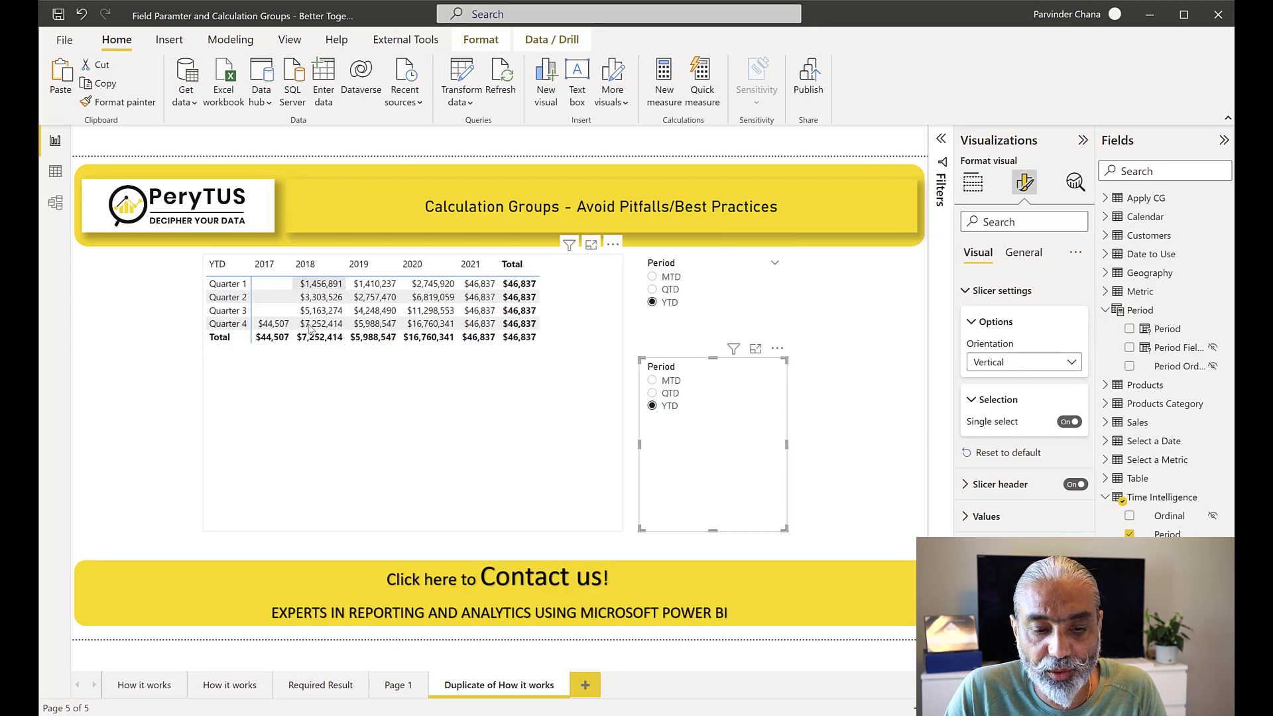
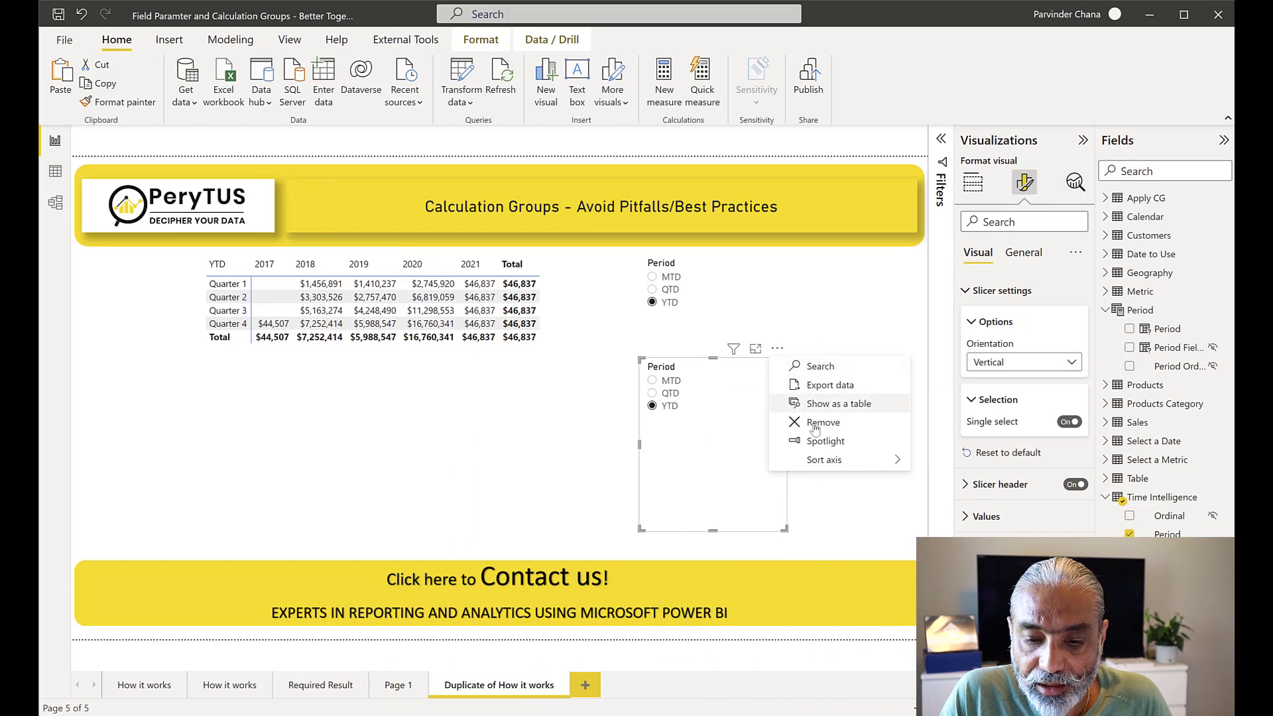
Remove the Time Intelligence Period slicer and set the field parameter slicer back to QTD
click(819, 422)
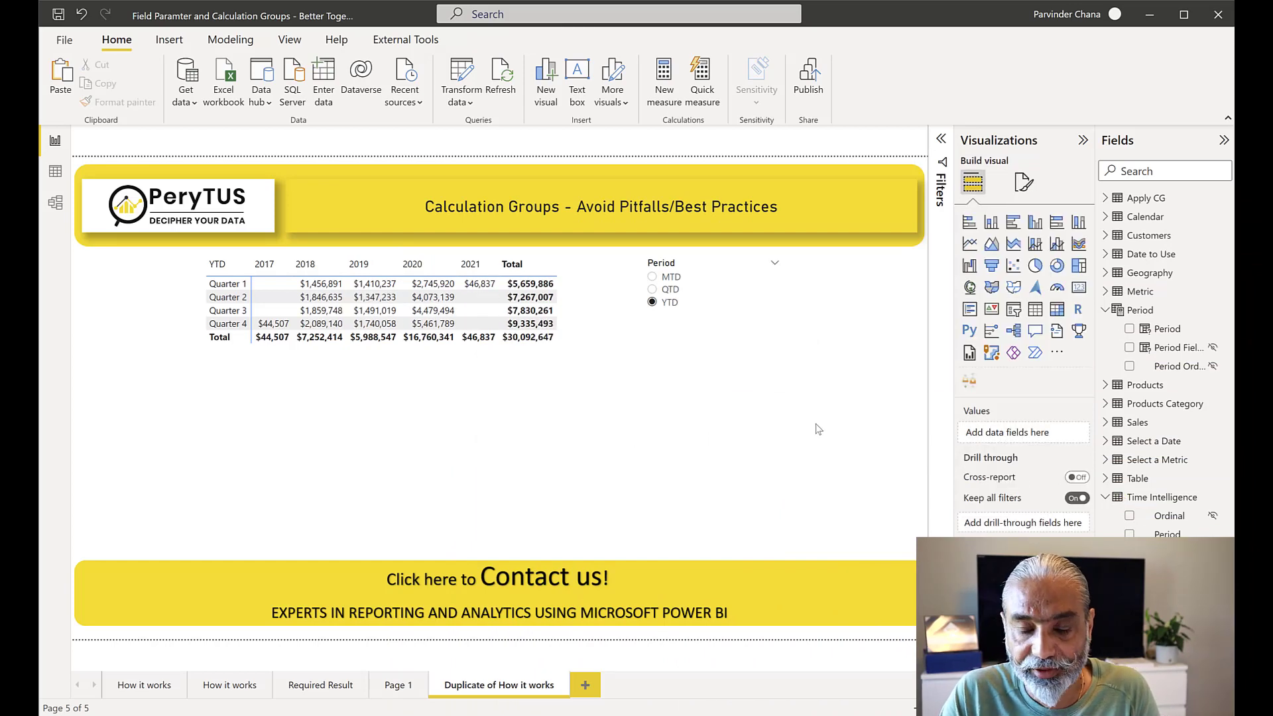
click(670, 289)
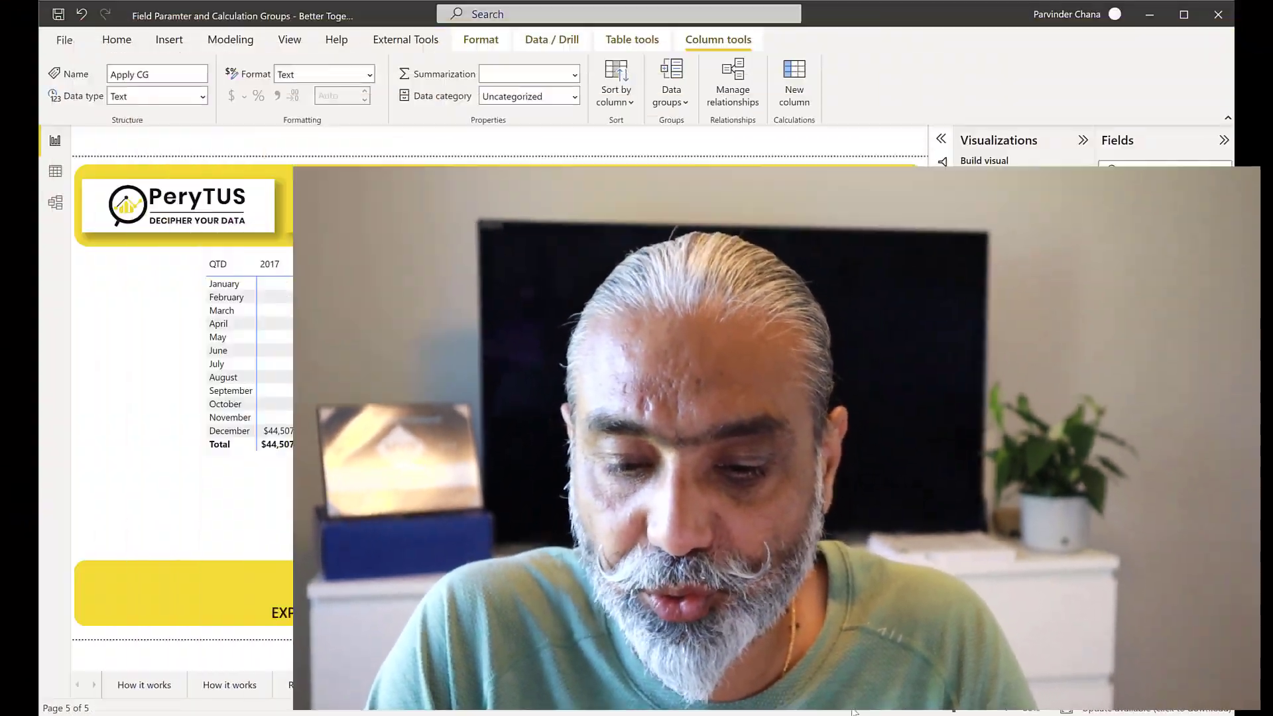
Switch to Tabular Editor and create a new calculation group named Apply FP under the model's tables
click(889, 670)
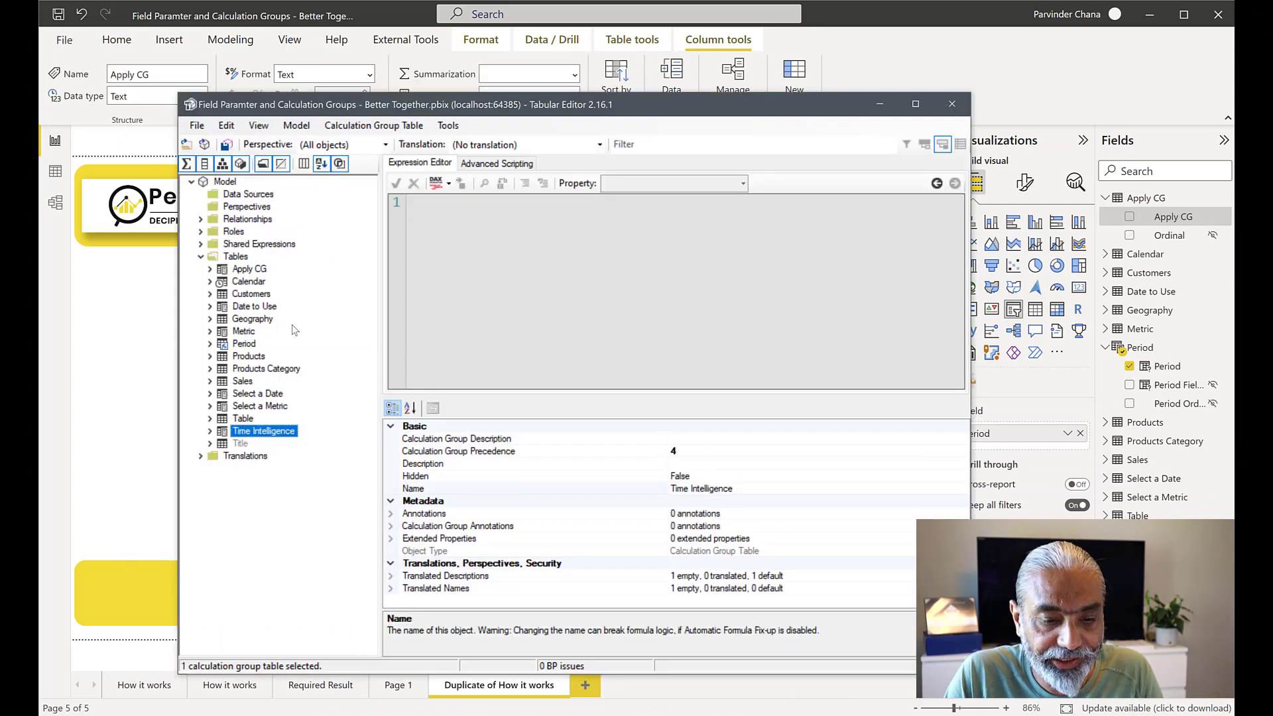
right_click(243, 258)
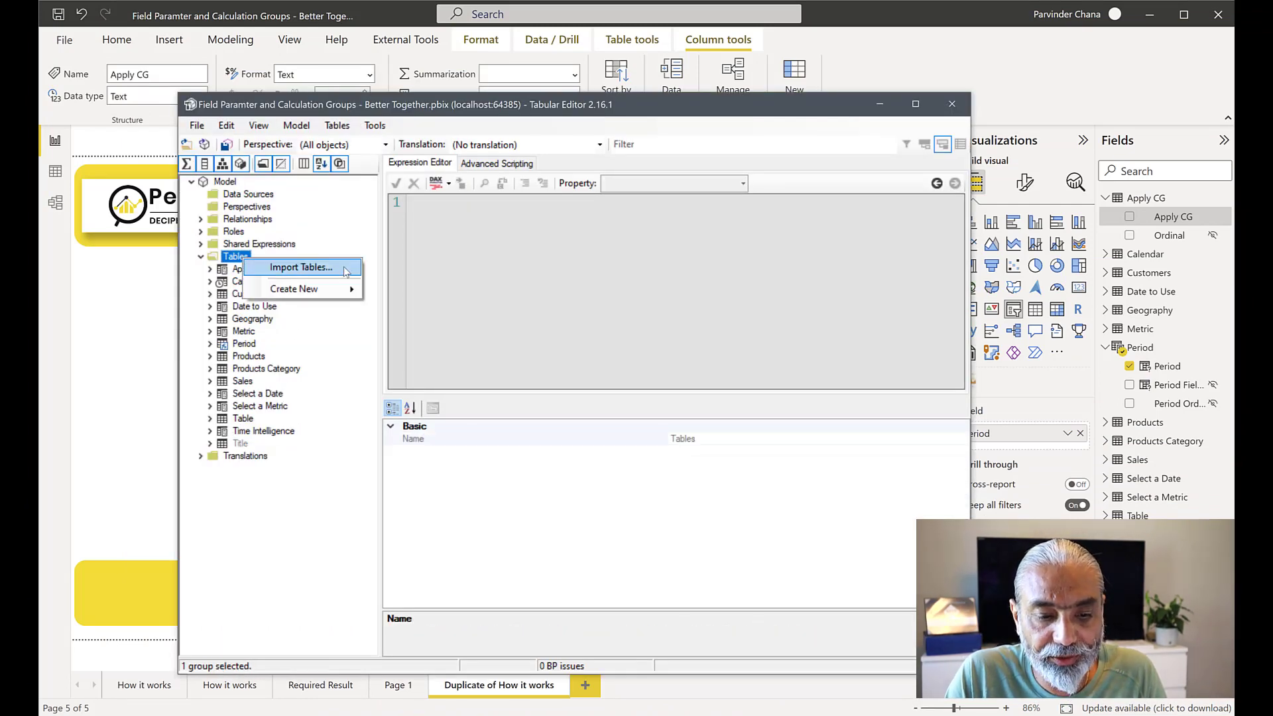
mouse_move(346, 290)
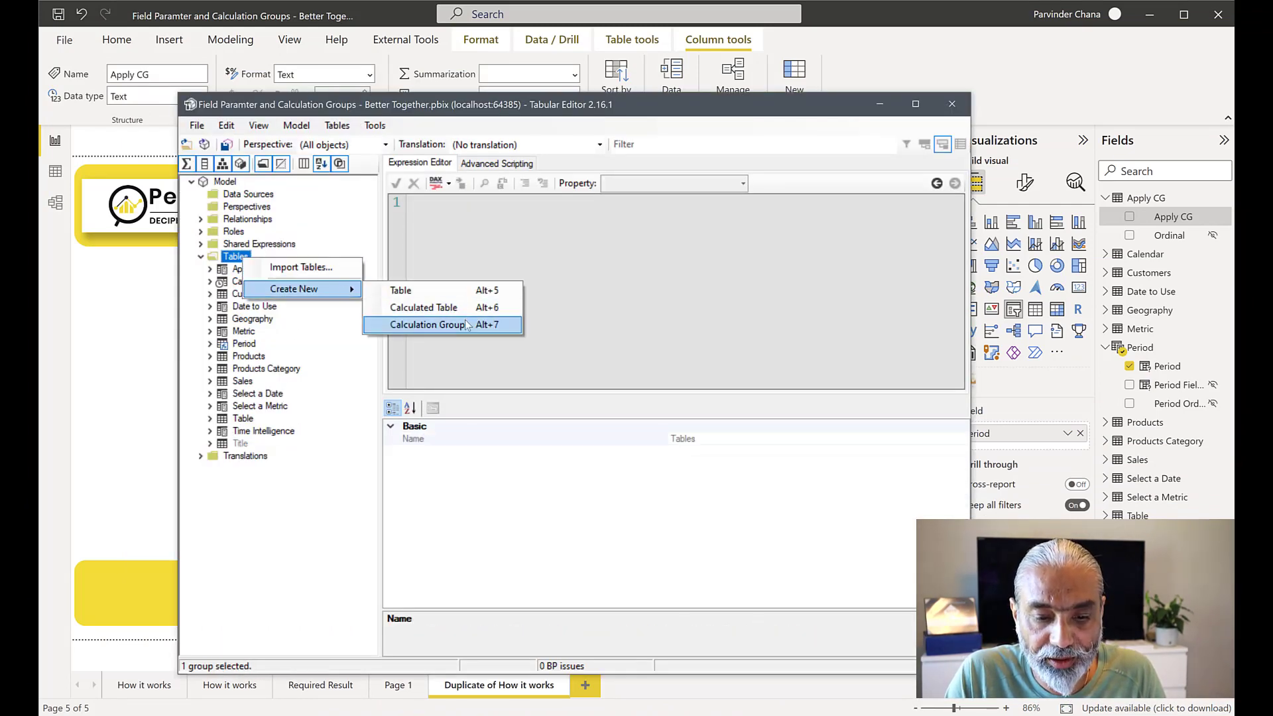
click(427, 325)
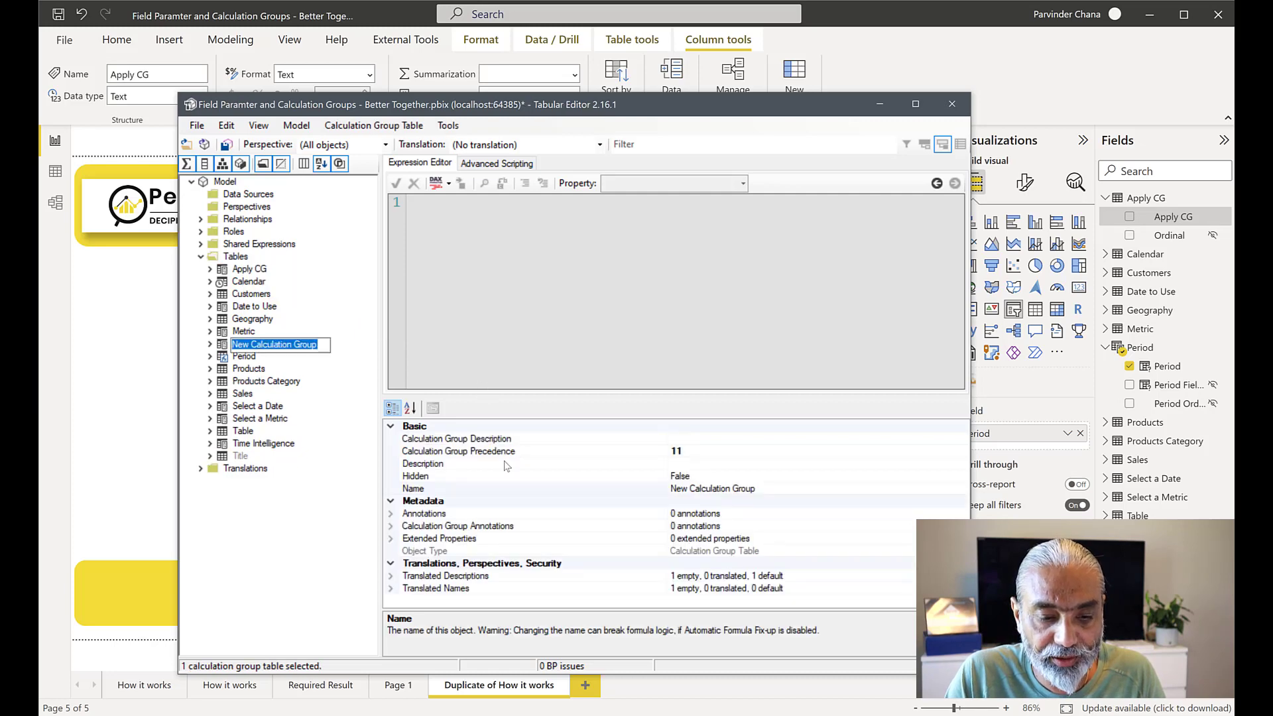
text(Apply )
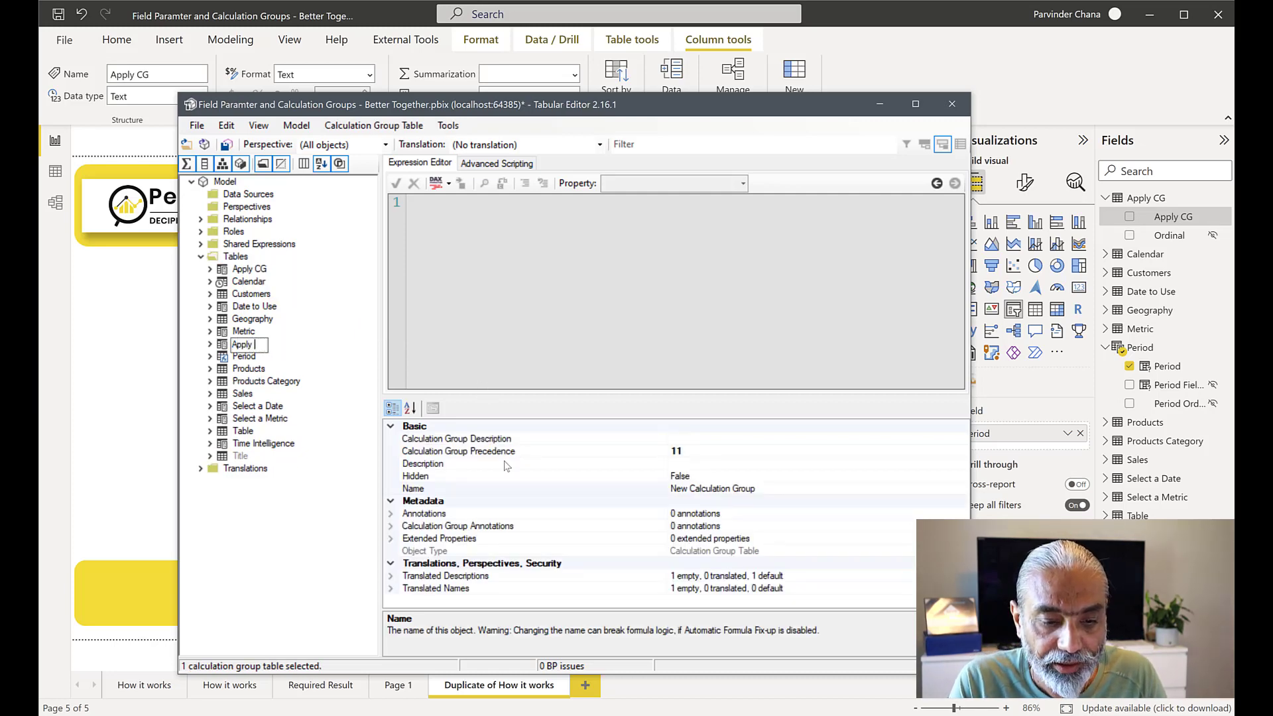
text(FP)
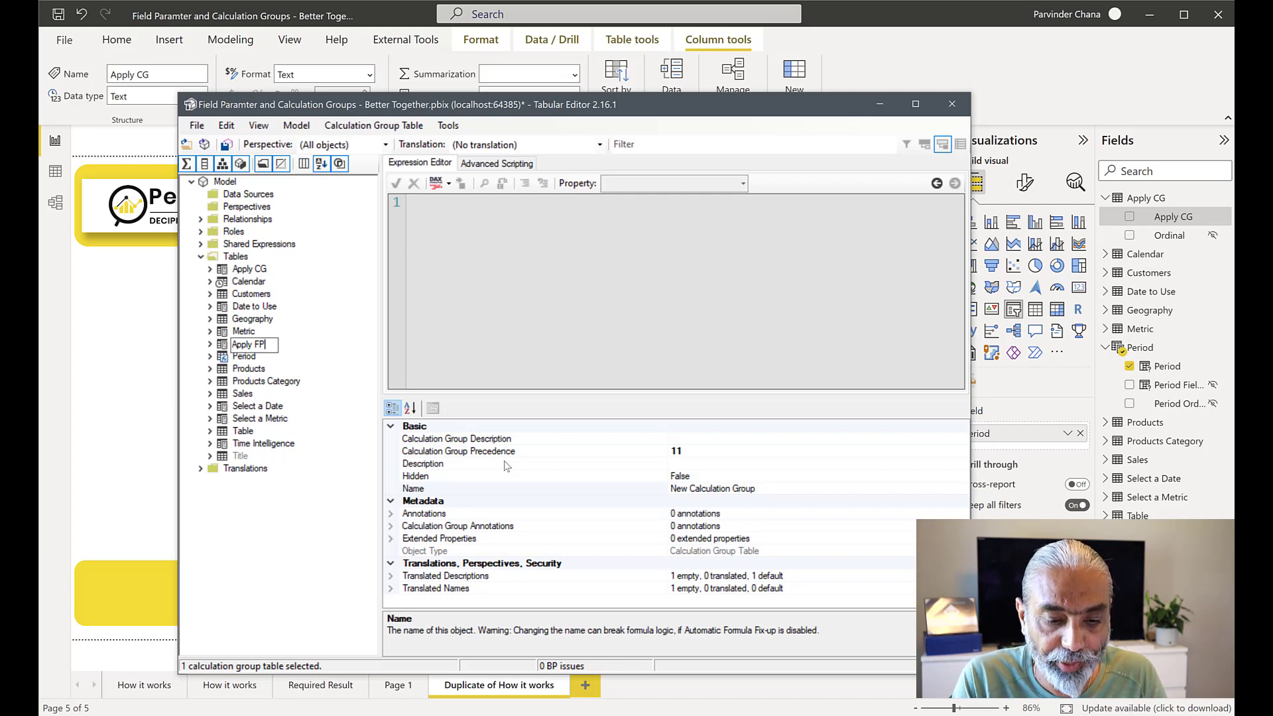
key(Return)
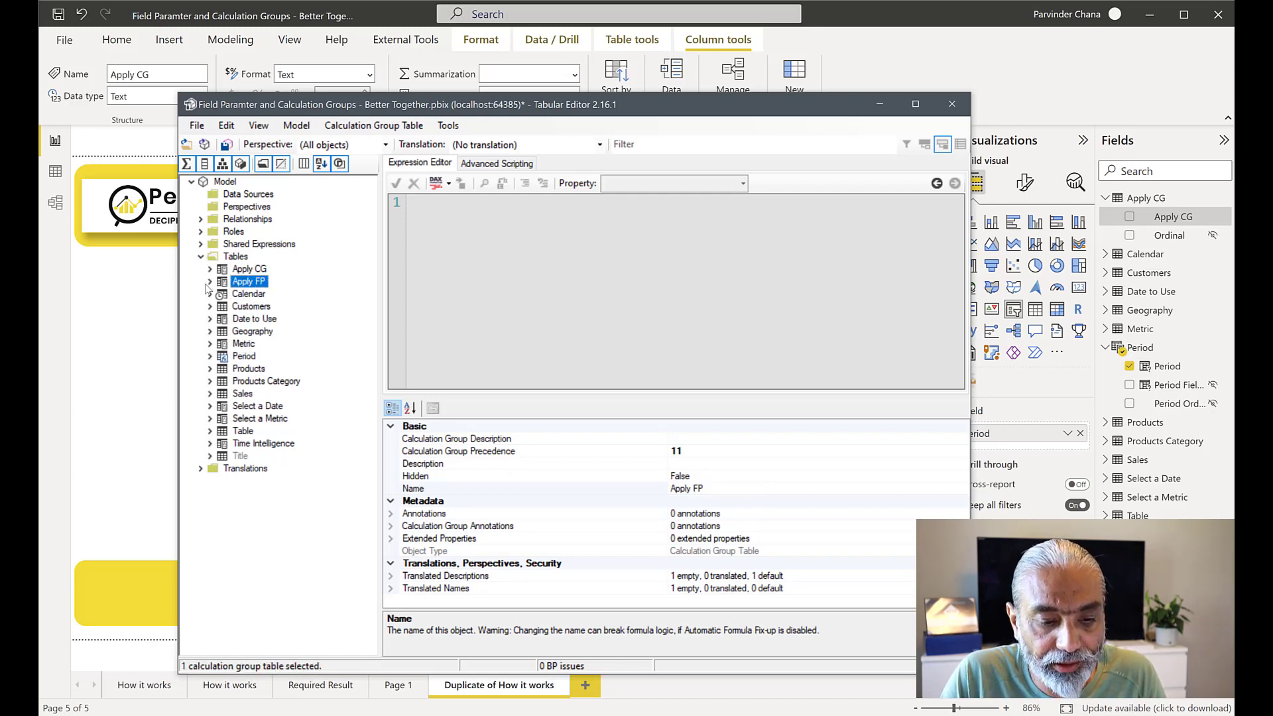
Rename the Name column of the Apply FP calculation group as Apply FP
click(209, 282)
click(247, 307)
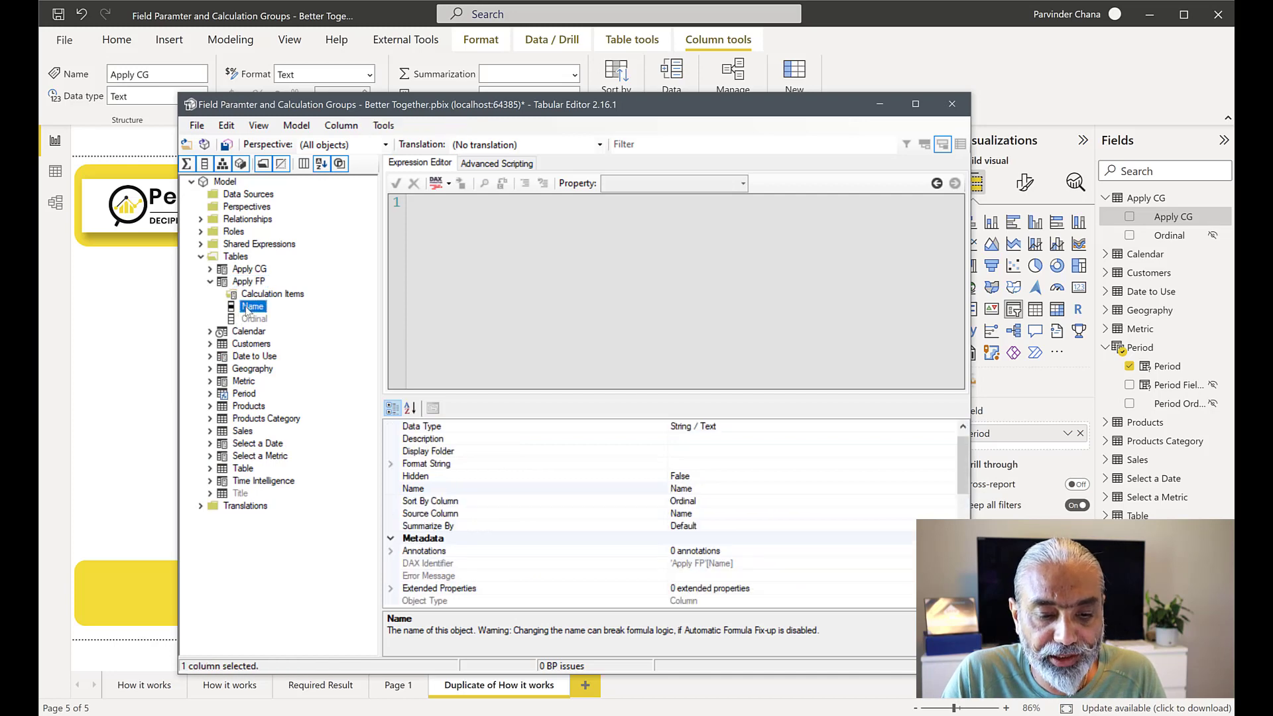
click(246, 308)
right_click(247, 309)
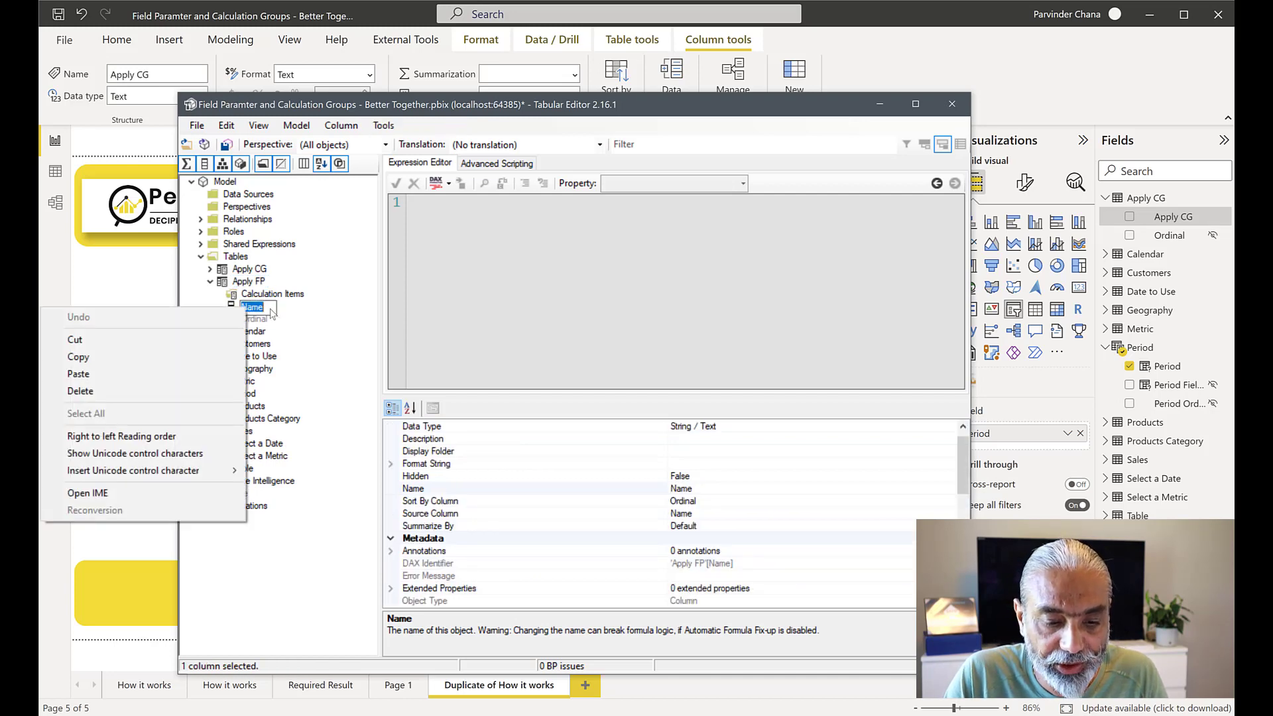
key(Escape)
text(pply FP)
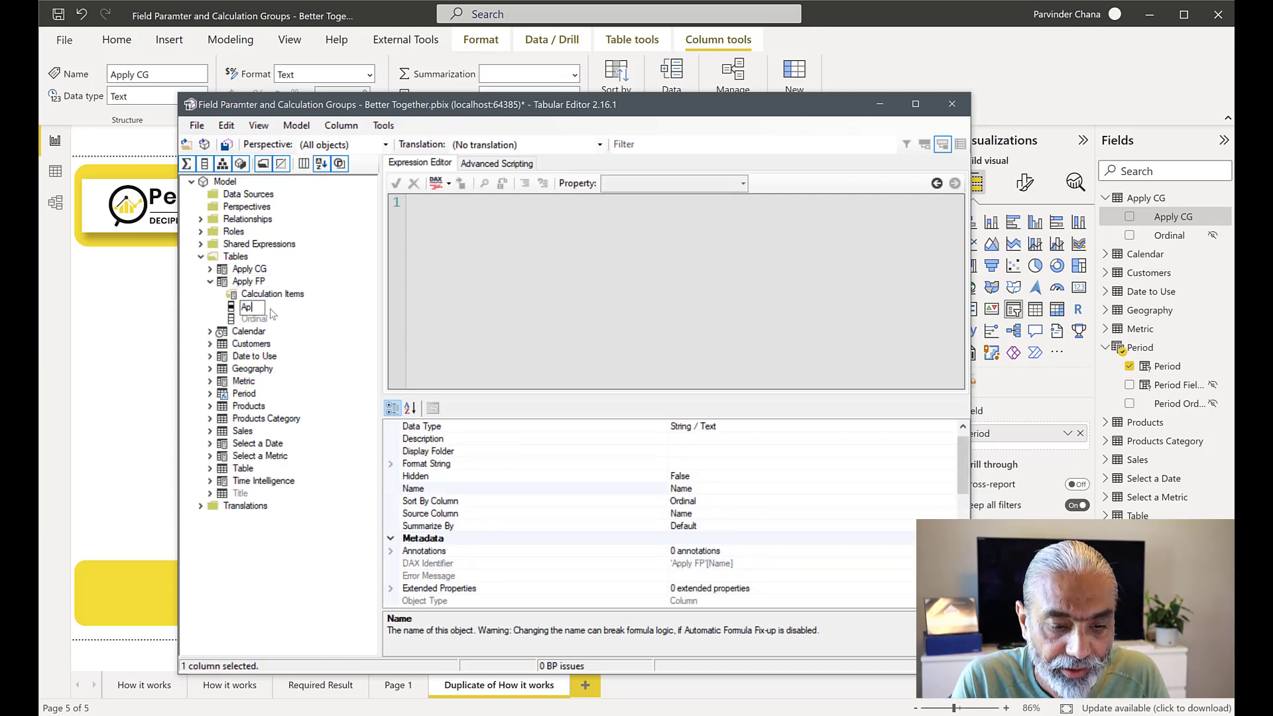
key(Return)
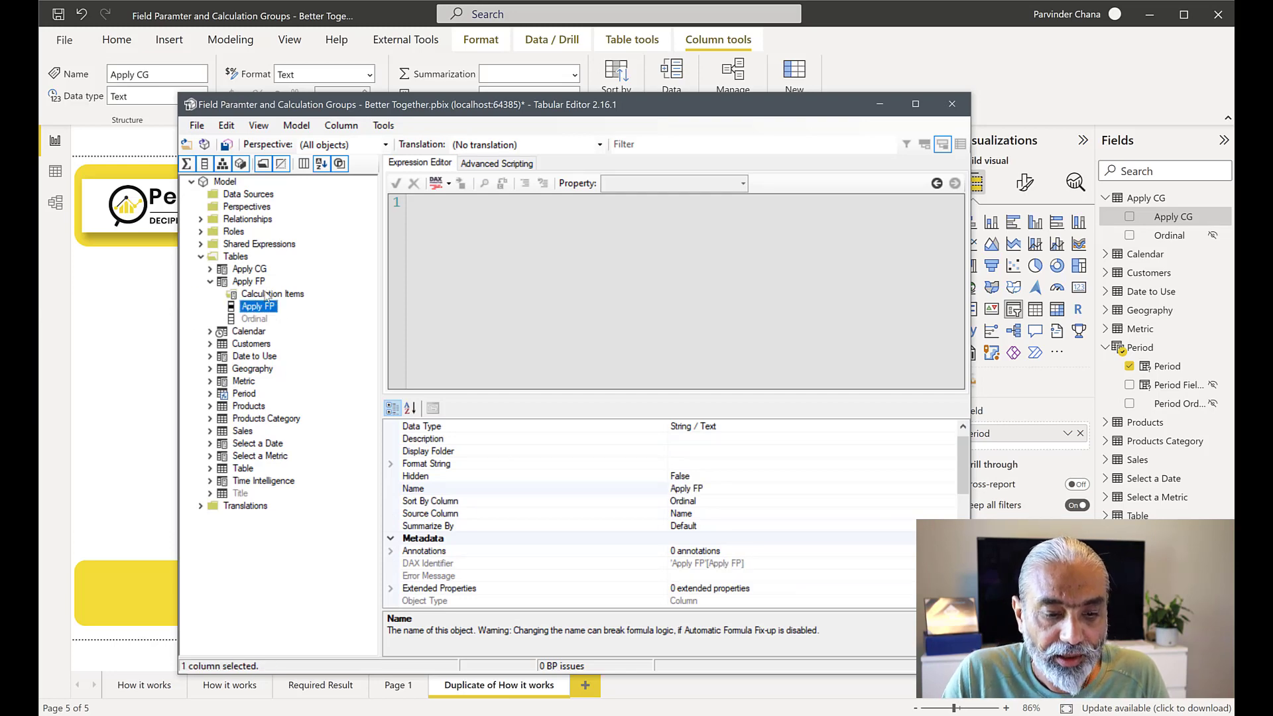
Add calculation item Yes to Apply FP, defining VAR __selectedParameter as MAXX of [Period] over SUMMARIZE ( Period, Period[Period], Period[Period Fields] )
drag(267, 294, 292, 302)
right_click(292, 302)
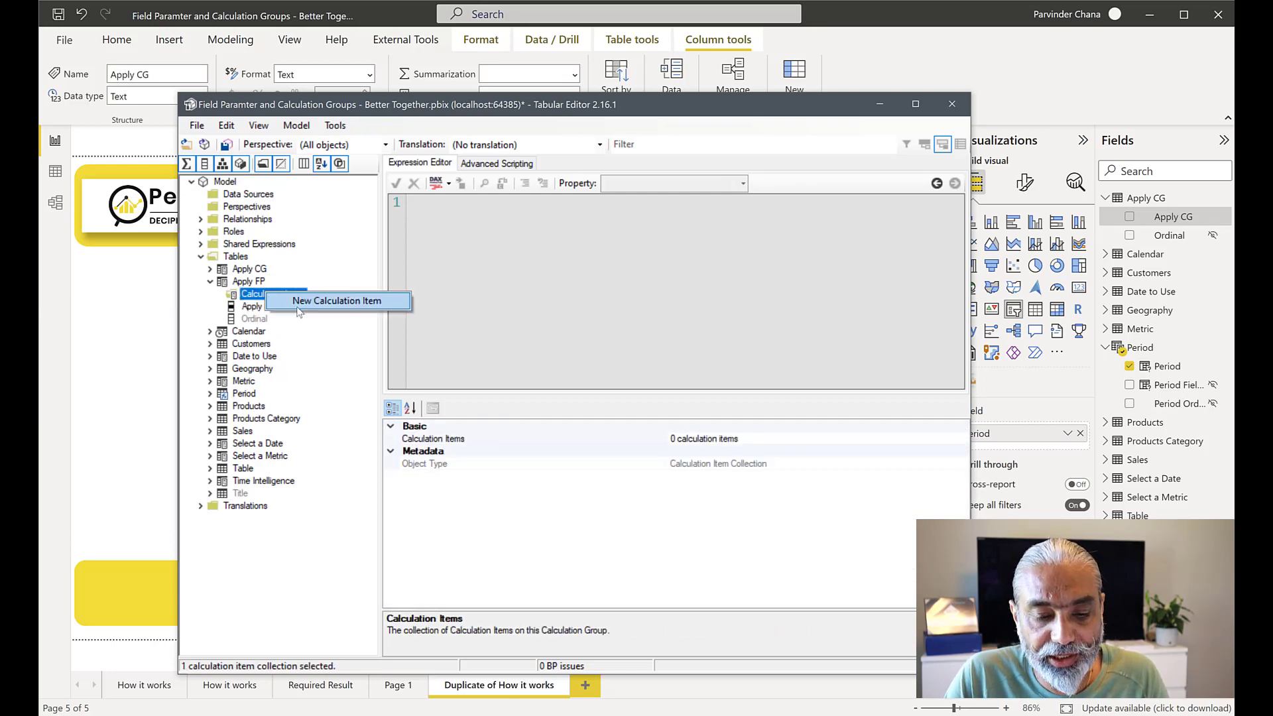
click(338, 305)
text(Yes)
key(Return)
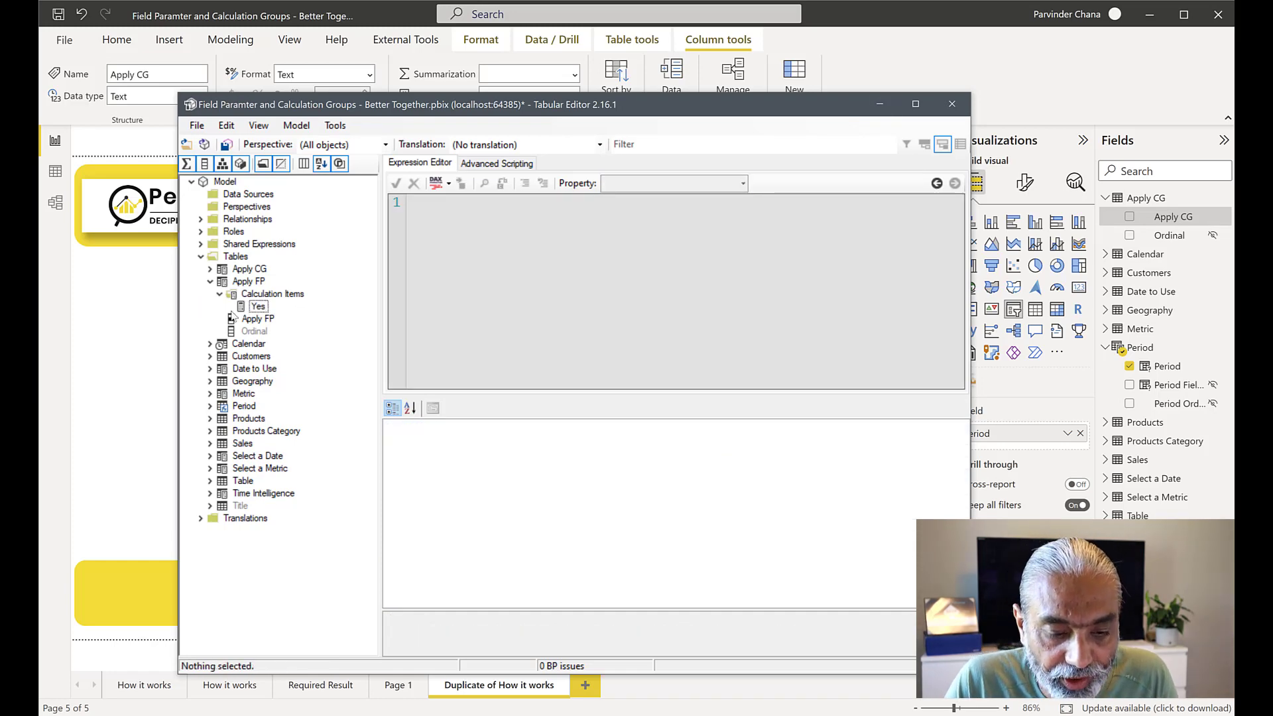
click(258, 306)
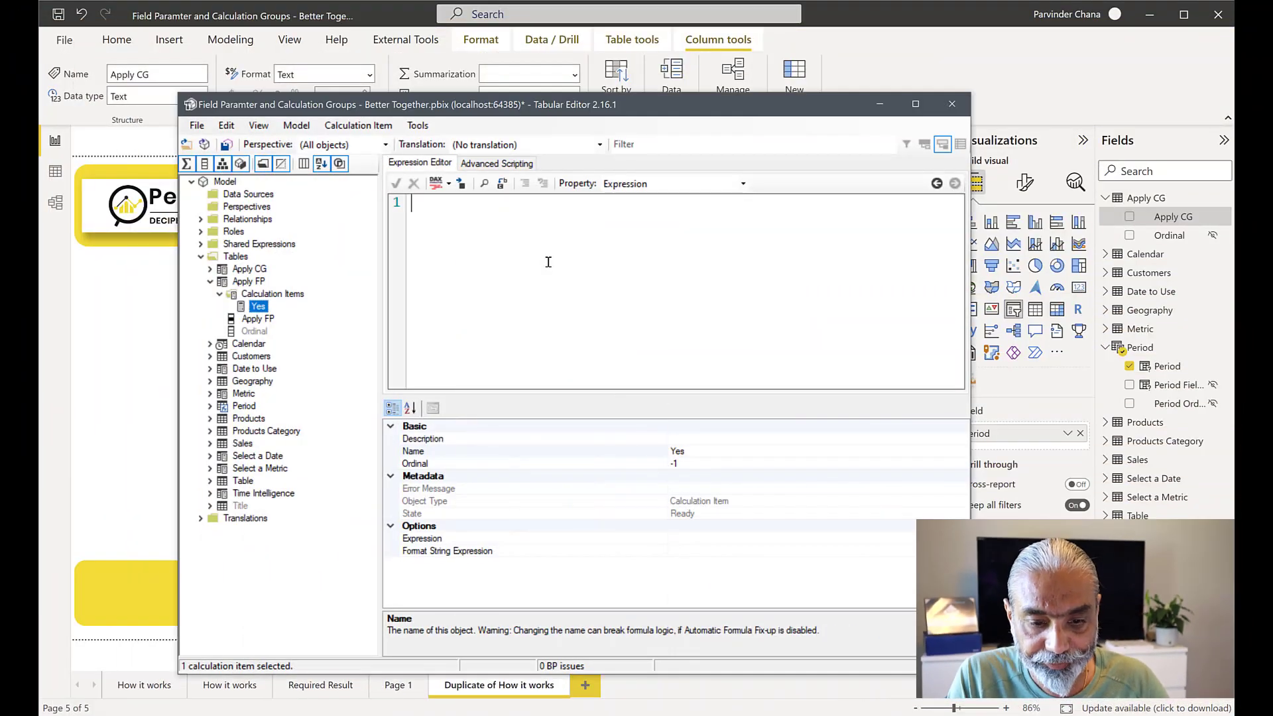
text(VAR __selectedParameter = MAXX (     SUMMARIZE (         Period,         Period[Period],         Period[Period Fields]     ),     [Period] ))
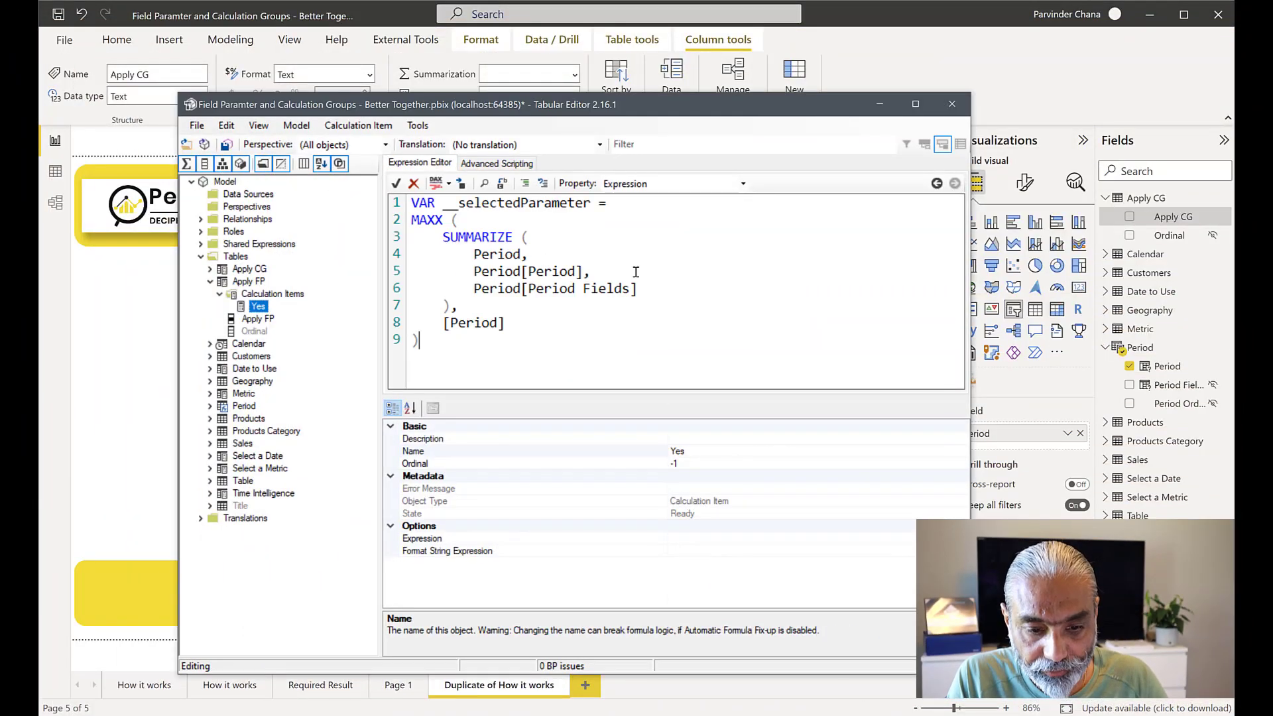
Review the __selectedParameter variable, examining the SUMMARIZE table and its Period[Period] and Period[Period Fields] columns inside MAXX
click(498, 204)
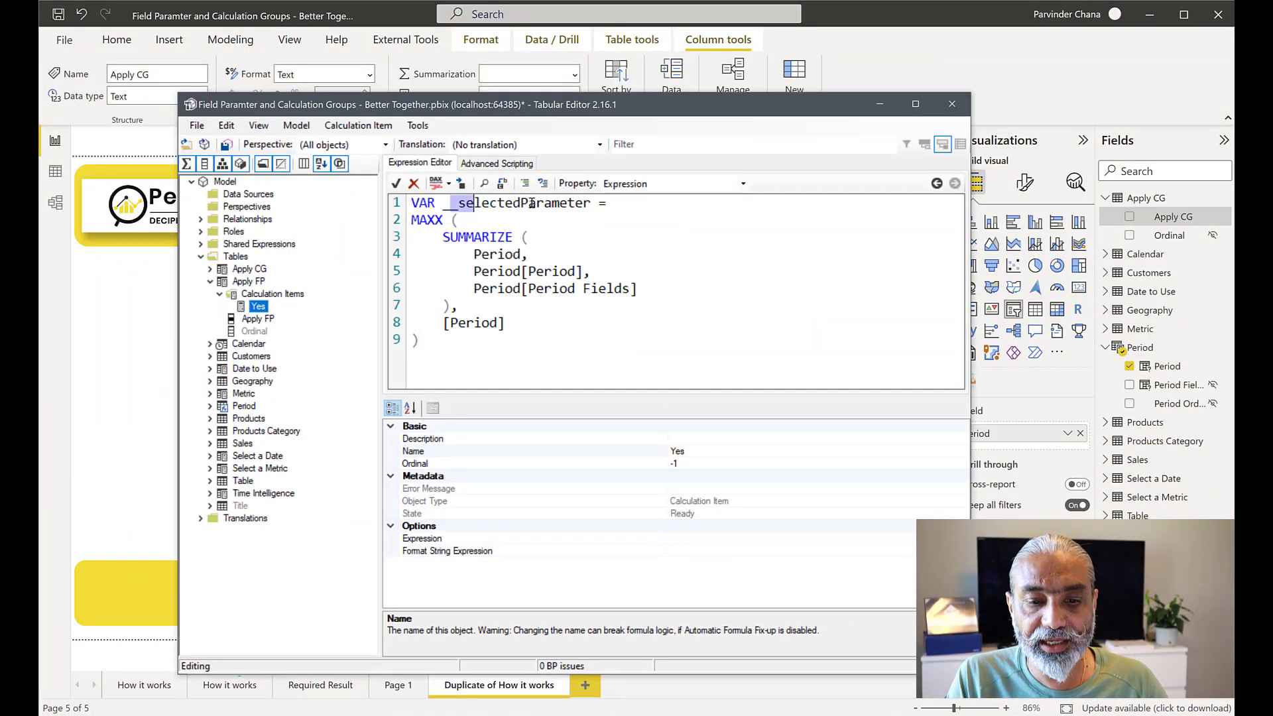
drag(530, 203, 588, 204)
click(578, 223)
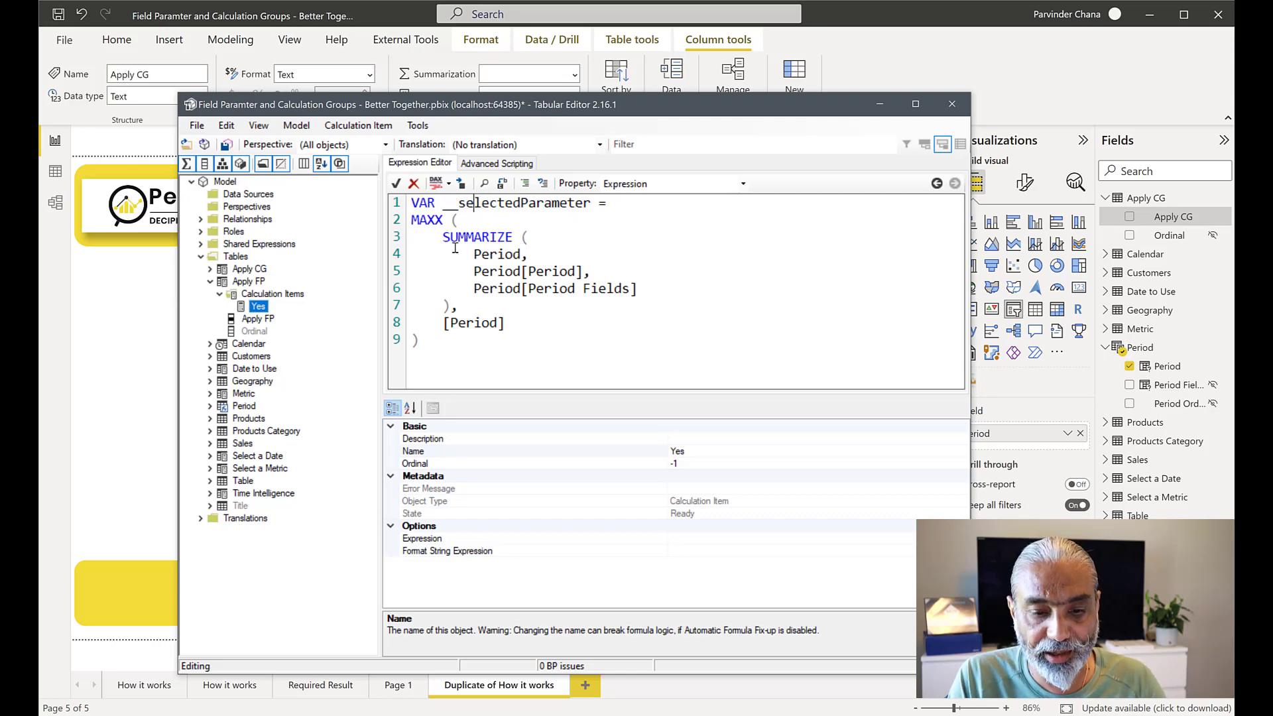
drag(442, 237, 533, 309)
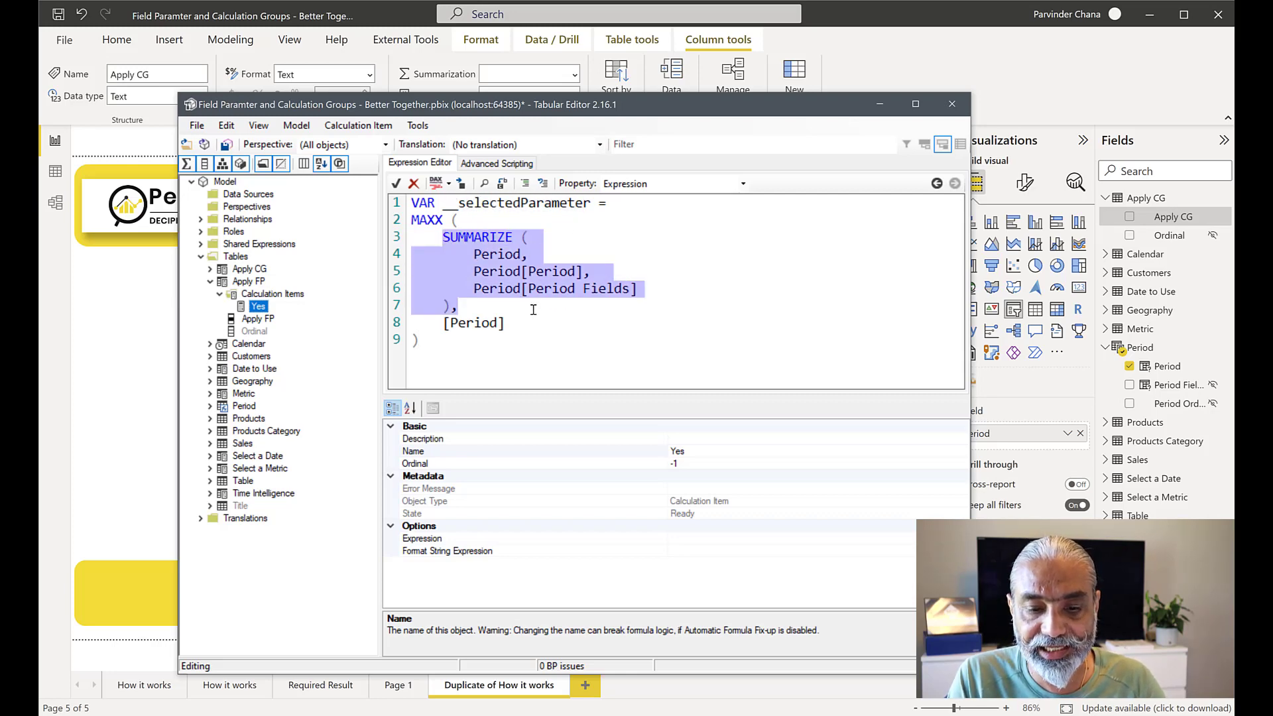
click(516, 263)
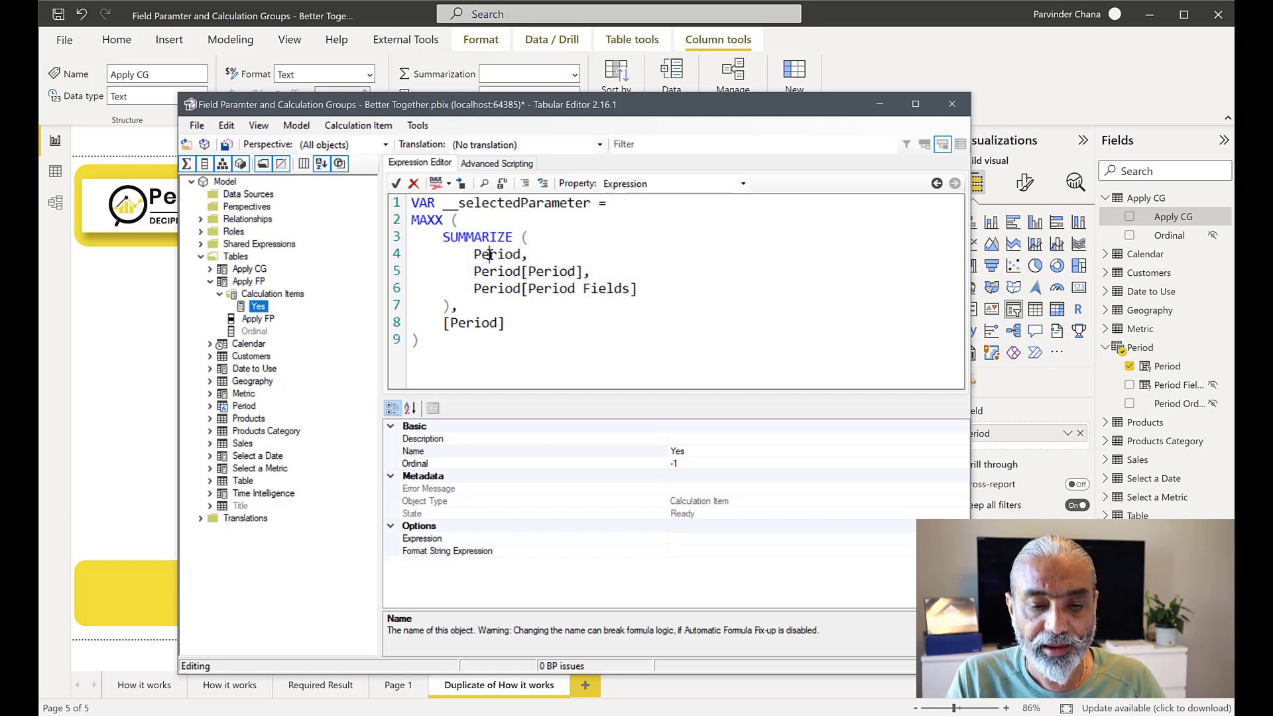
double_click(489, 254)
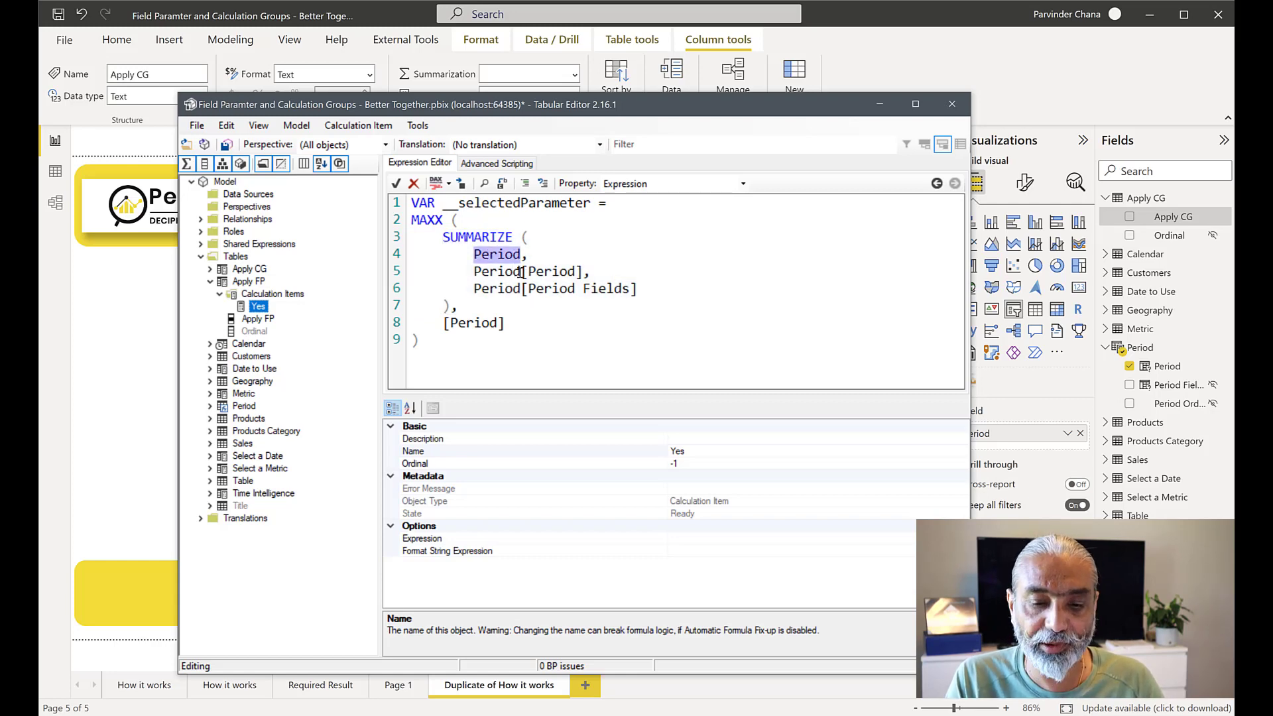
drag(470, 271, 586, 273)
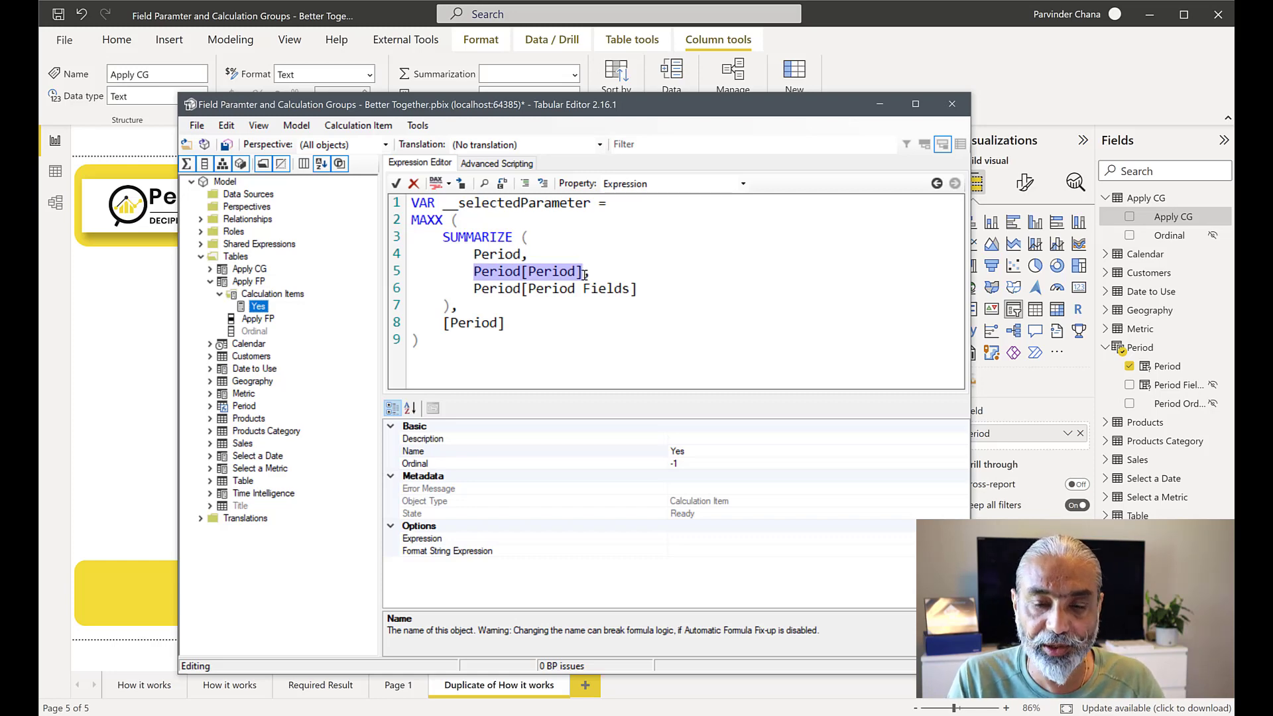
drag(474, 289, 637, 290)
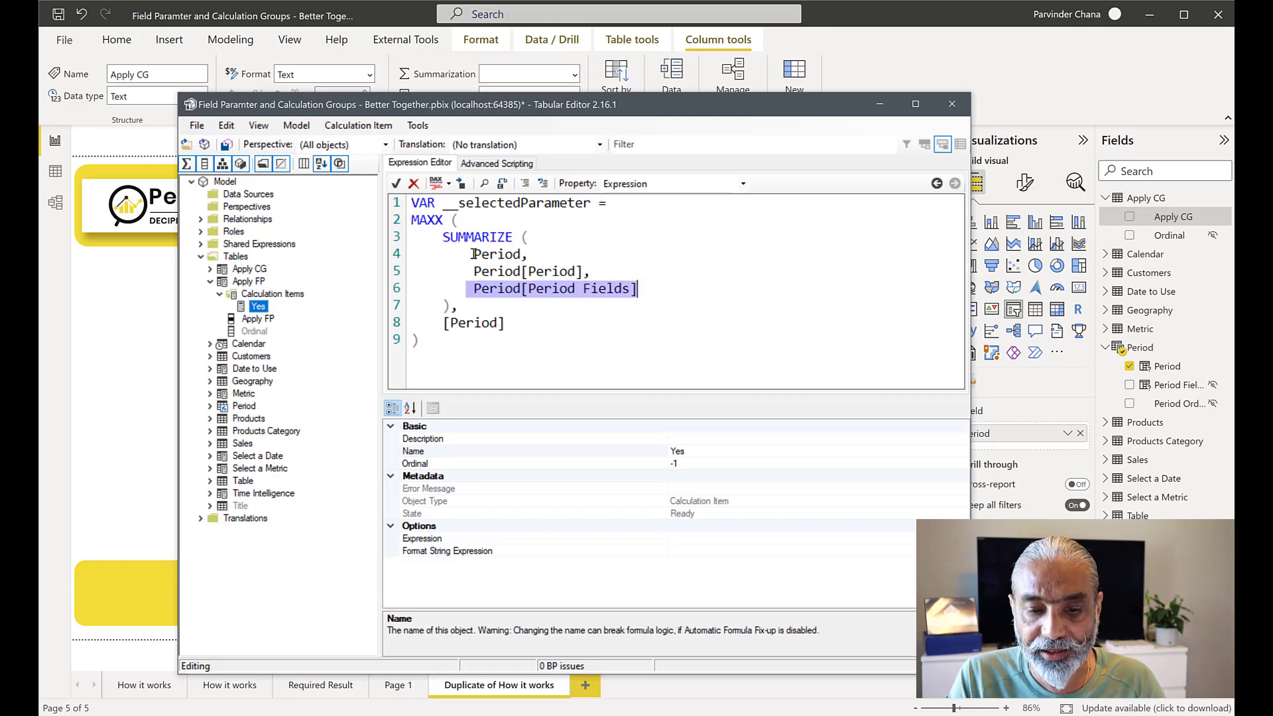
click(450, 238)
drag(472, 258, 458, 306)
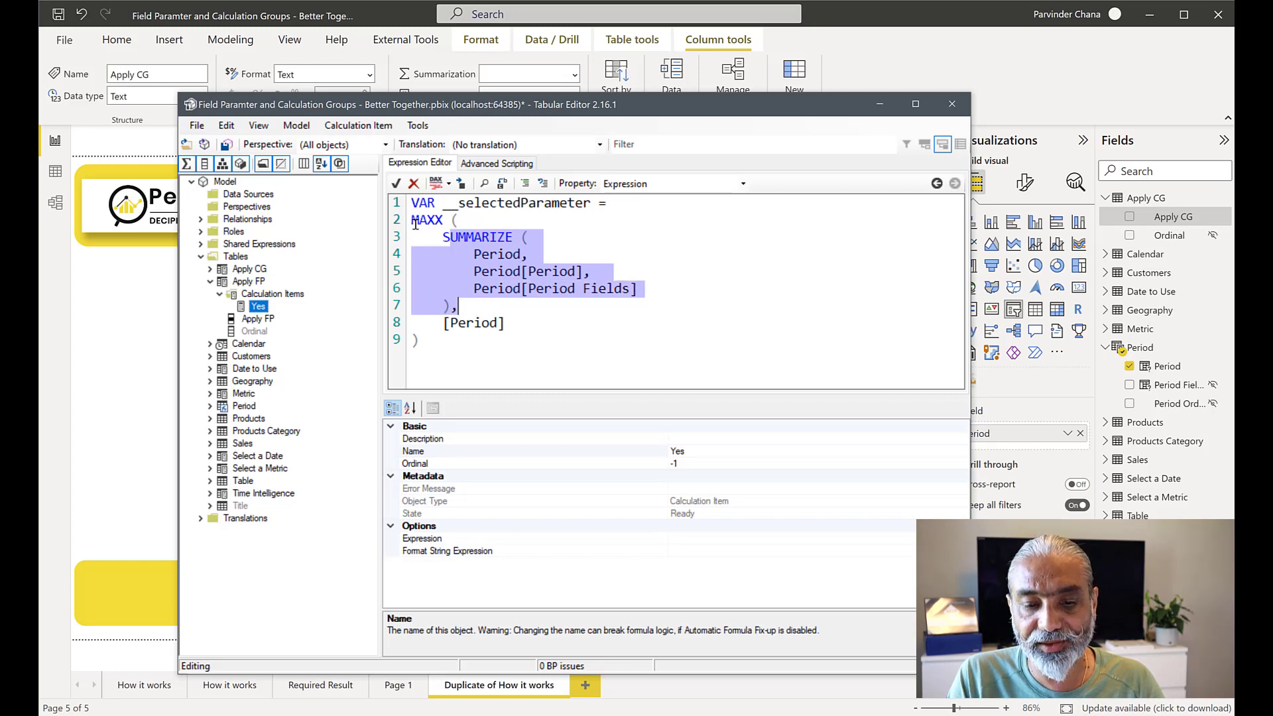
Below the variable, add RETURN and begin a CALCULATE expression with SELECTEDMEASURE () as its first argument
click(478, 338)
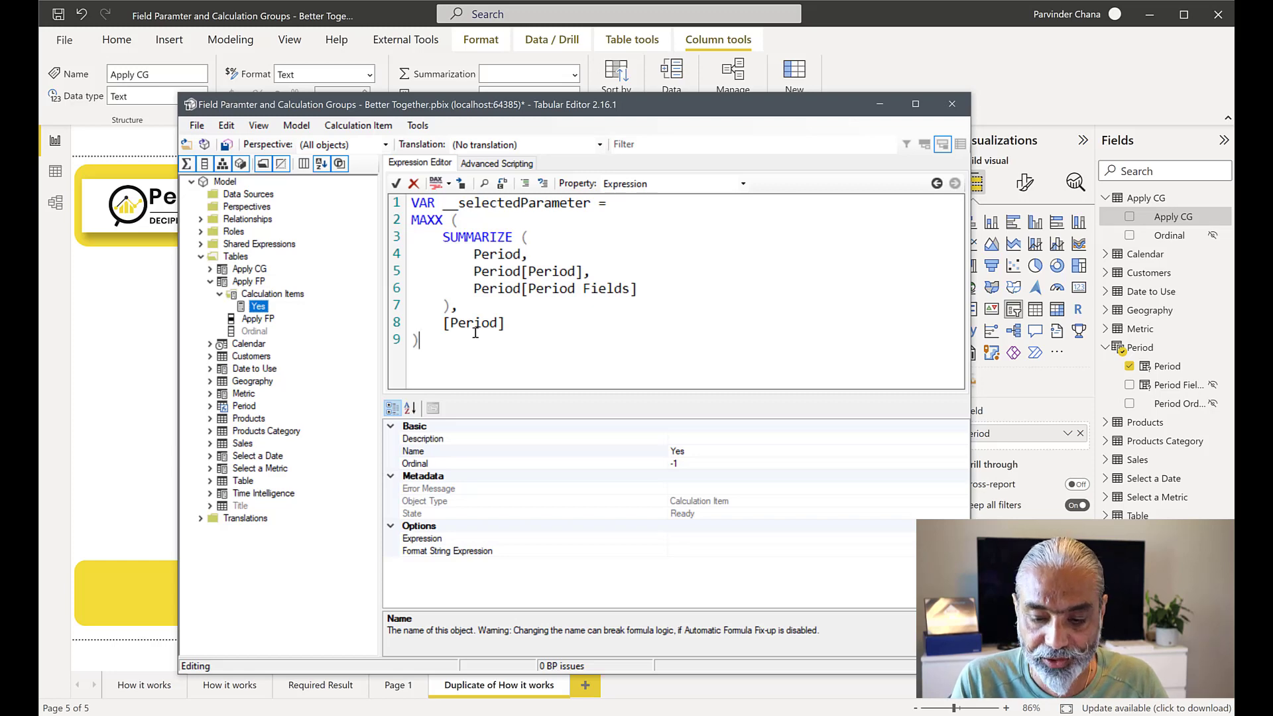
key(Return)
text(RETURN)
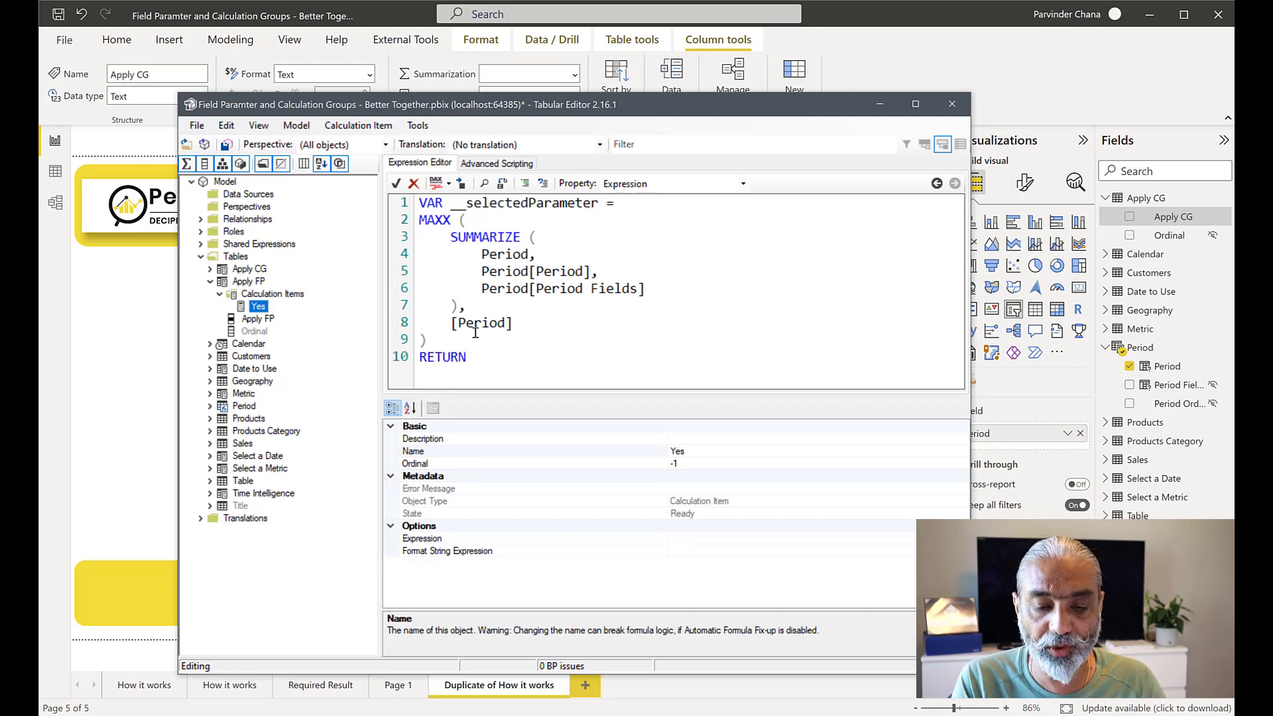
key(Return)
text(CALCULATE )
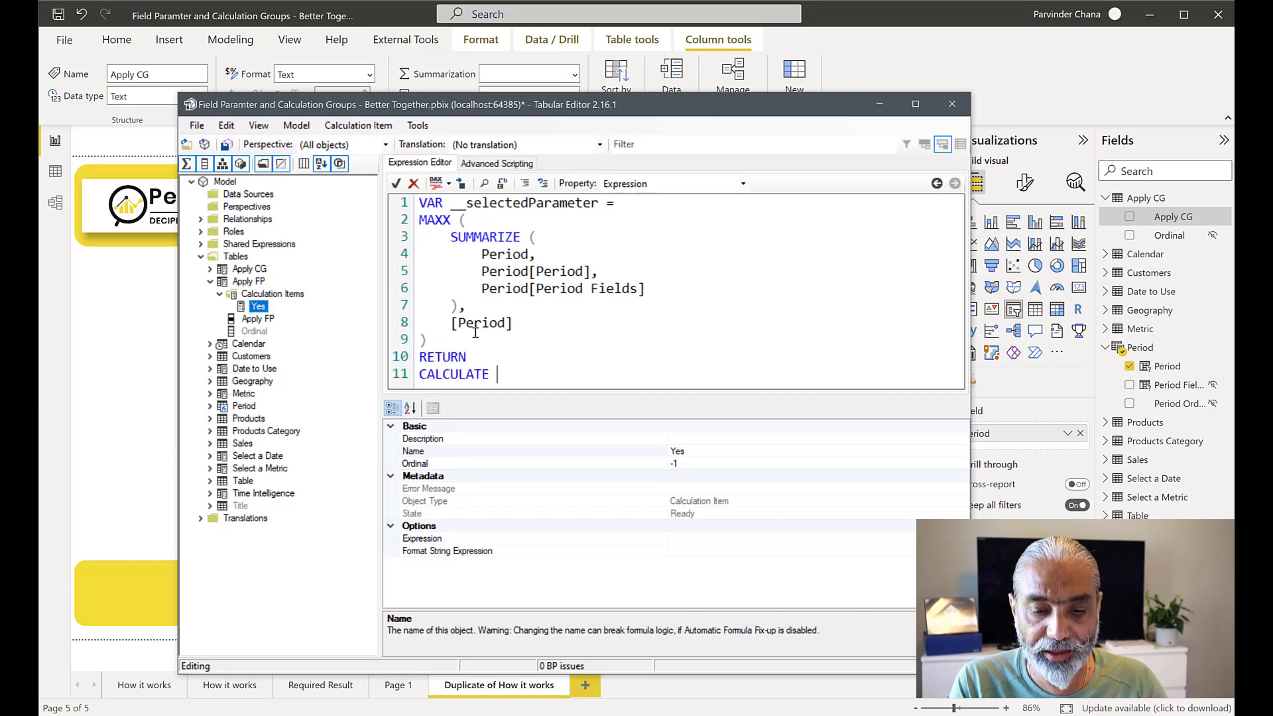
text(()
key(Return)
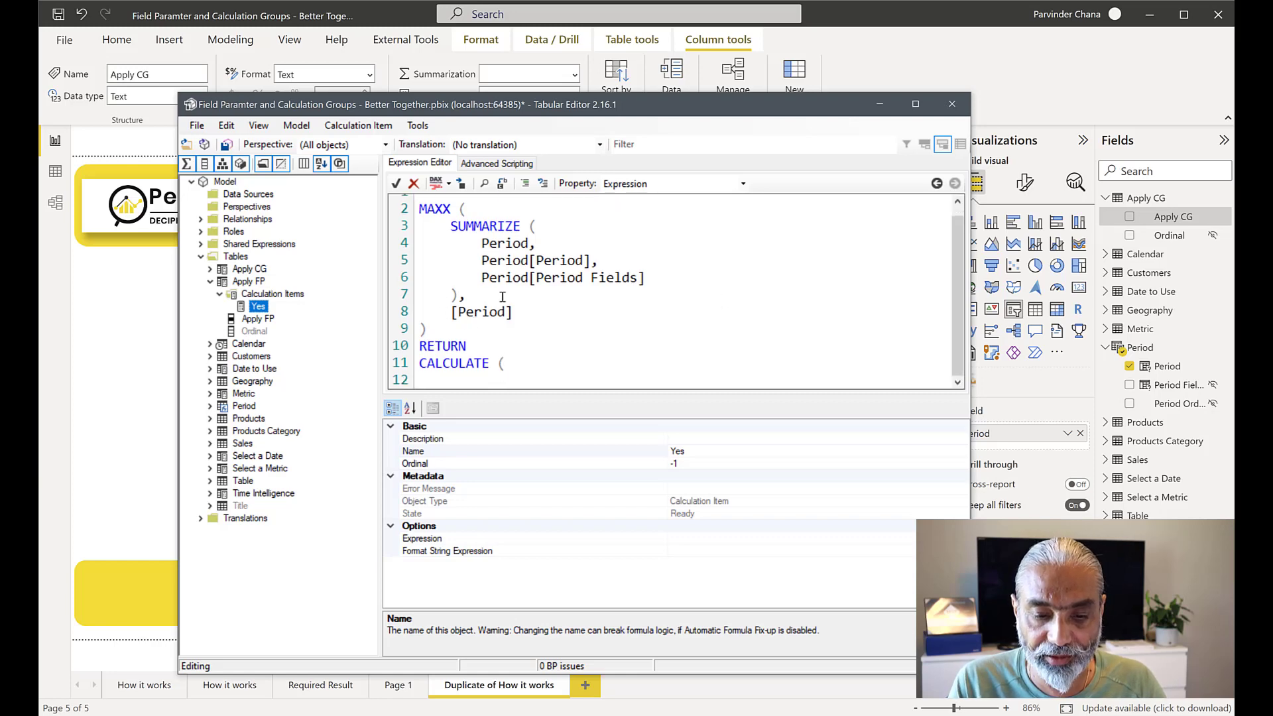
scroll(626, 307, down, 1)
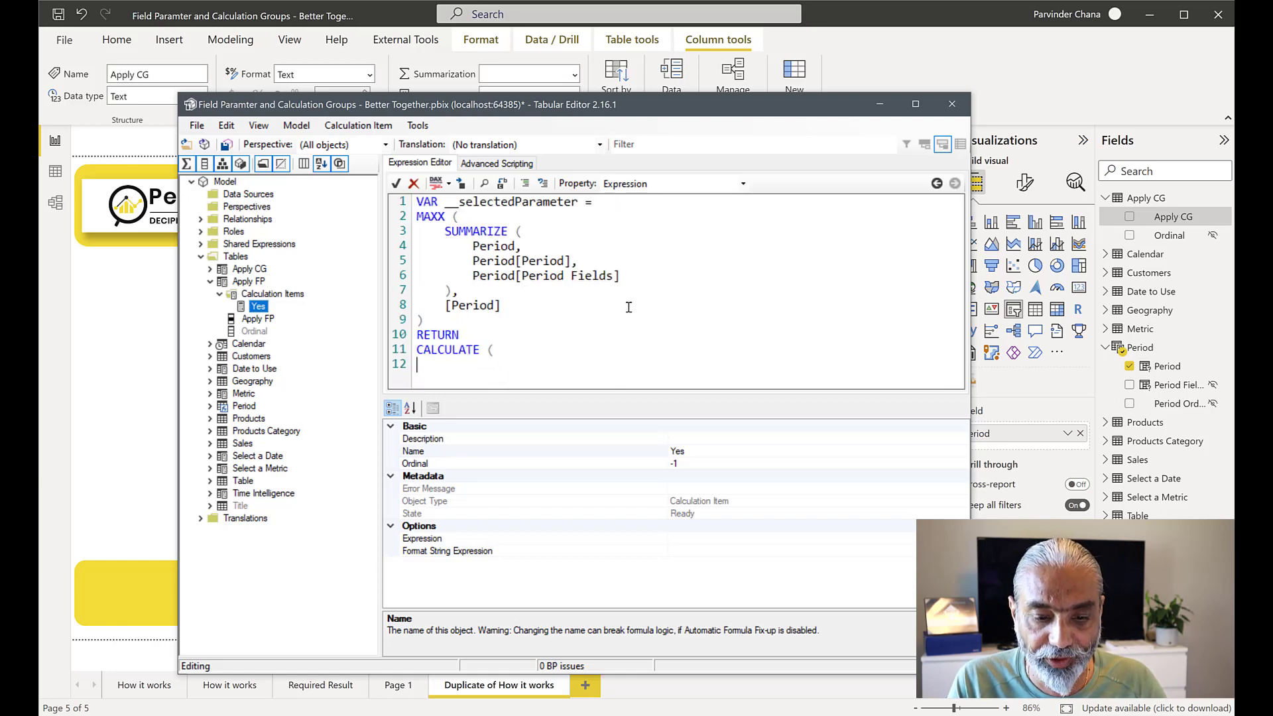
key(Tab)
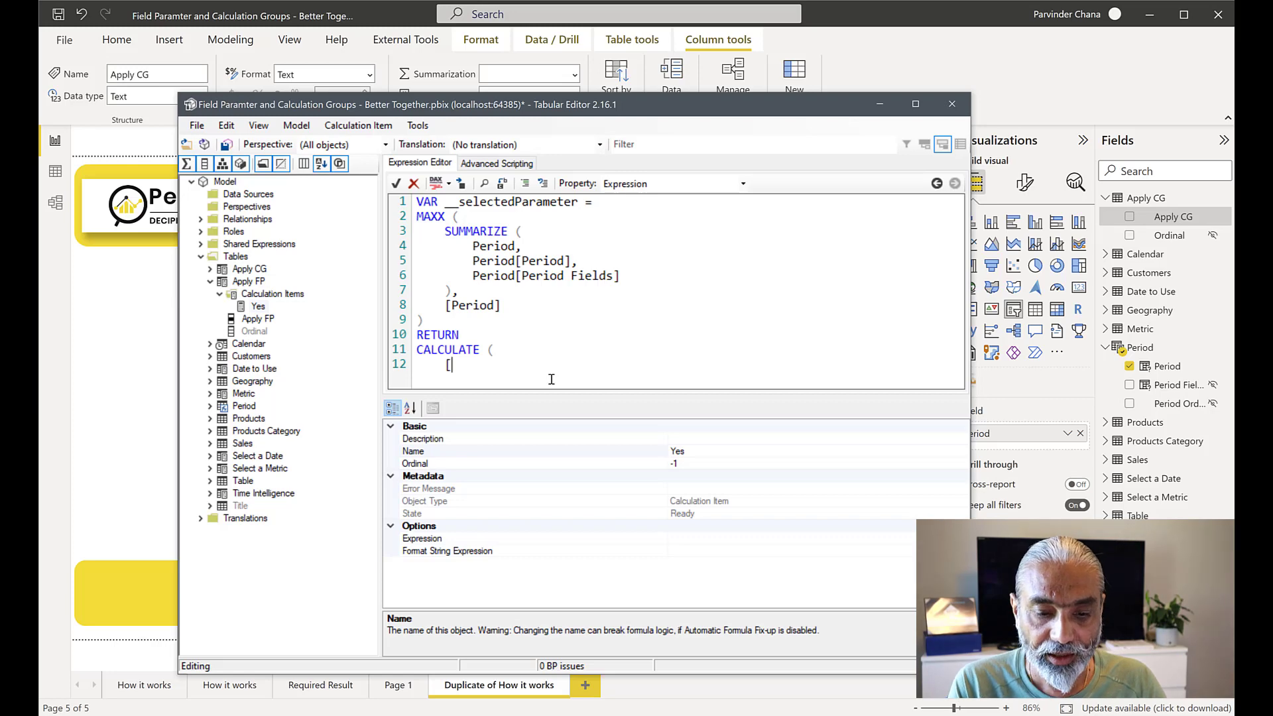
key(BackSpace)
text(SELECTEDMEASU)
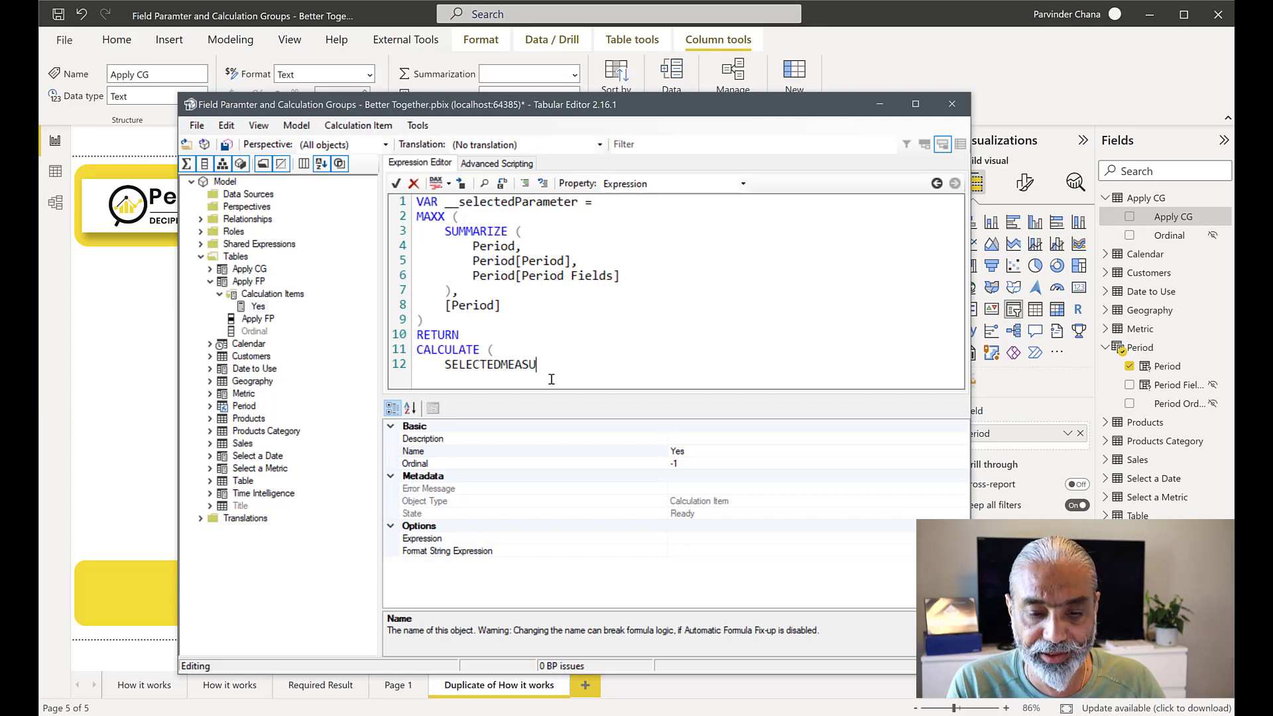
text(RE (),)
key(Return)
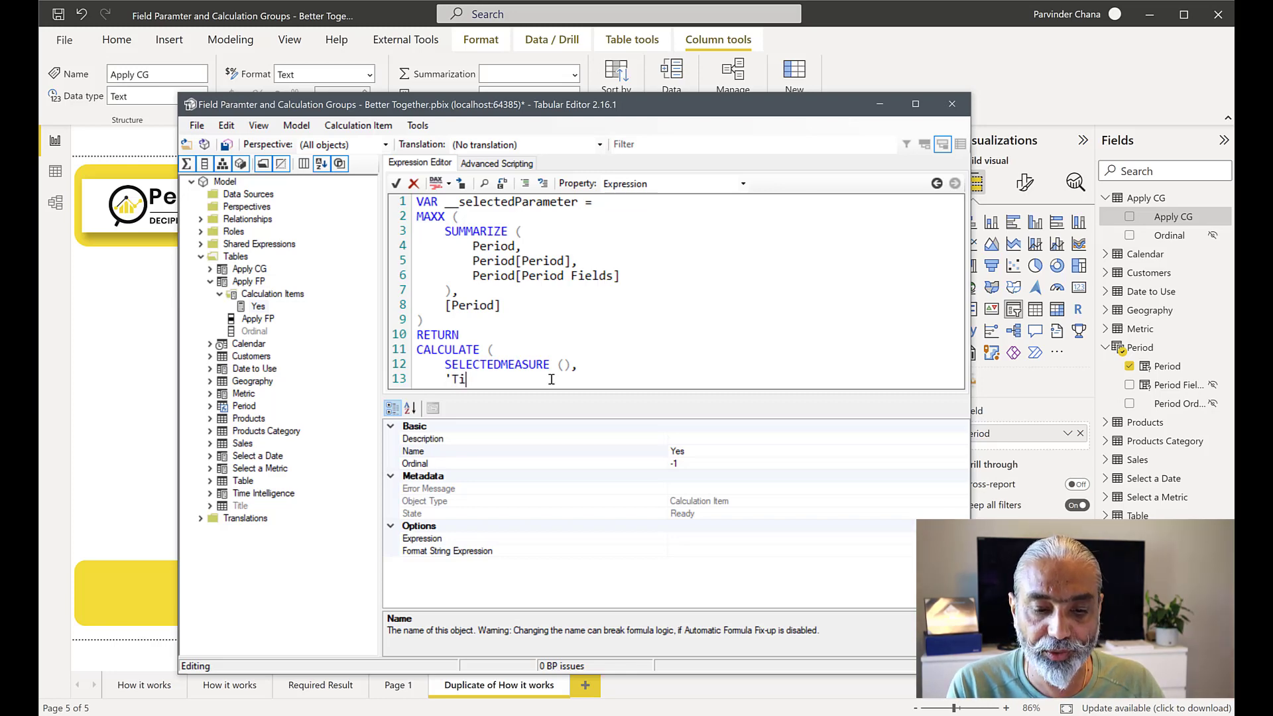
Enter 'Time Intelligence'[Period] as the column of the CALCULATE filter argument after SELECTEDMEASURE ()
text(me INtell)
key(BackSpace)
key(BackSpace)
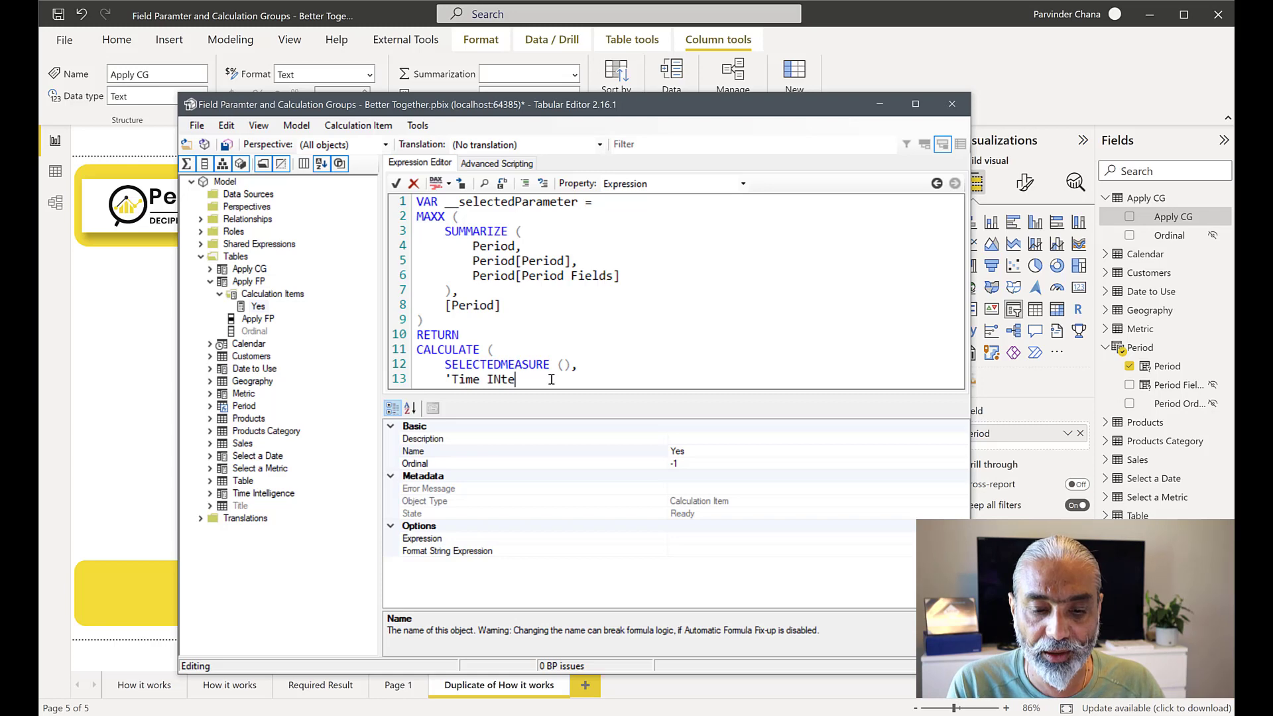
key(BackSpace)
key(BackSpace)
key(BackSpace)
text(ntelligence)
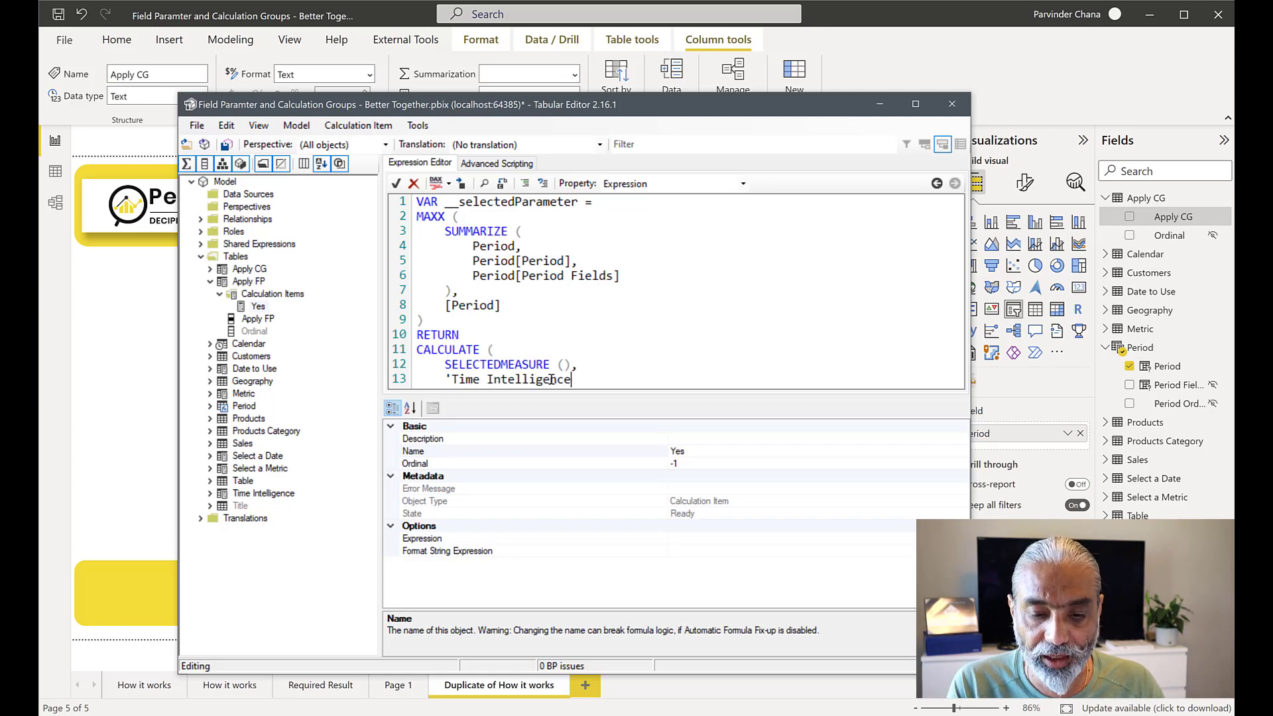
text('[Perip)
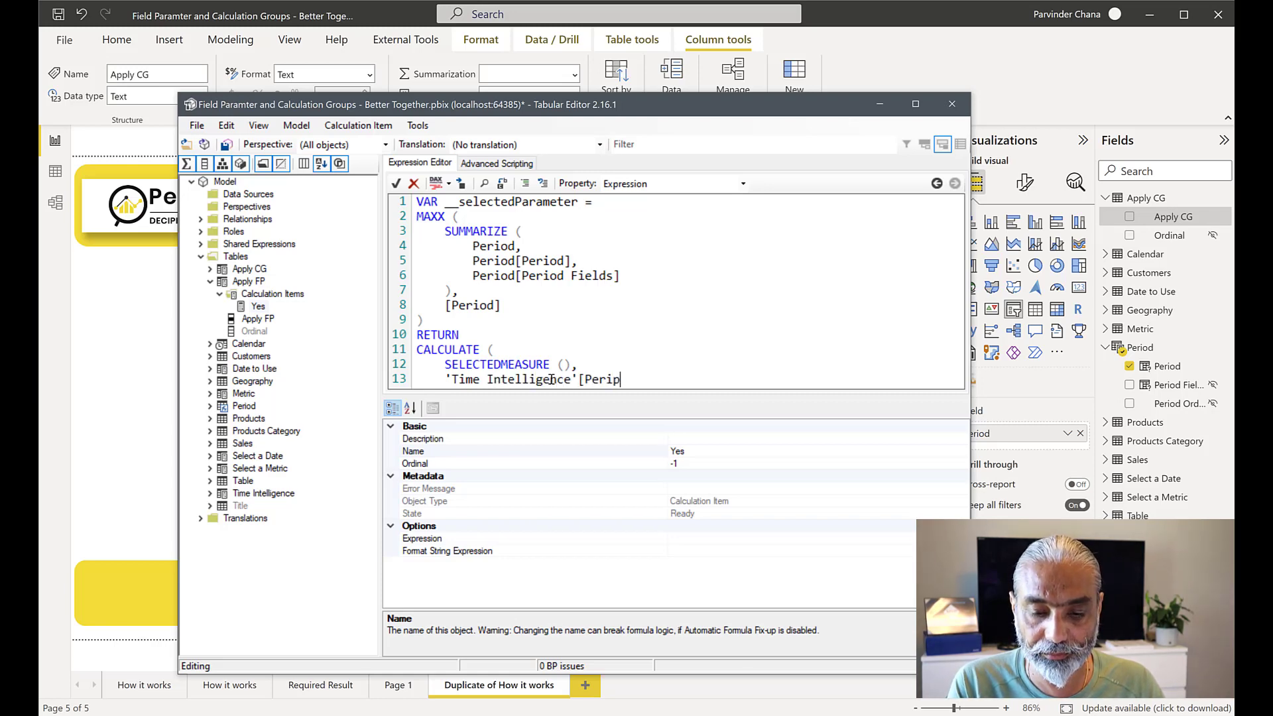
text(d)
key(BackSpace)
key(BackSpace)
text(od)
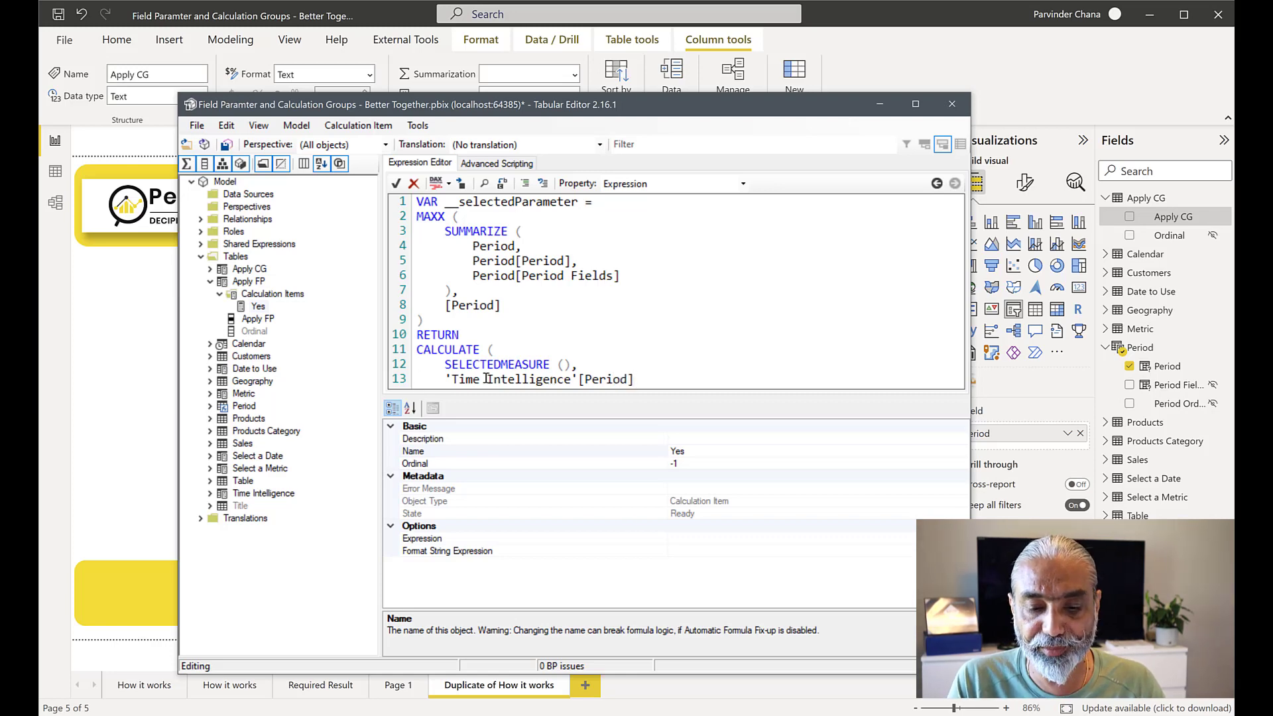
Set the 'Time Intelligence'[Period] filter equal to __selectedParameter and close the CALCULATE expression on a new line
drag(458, 379, 509, 379)
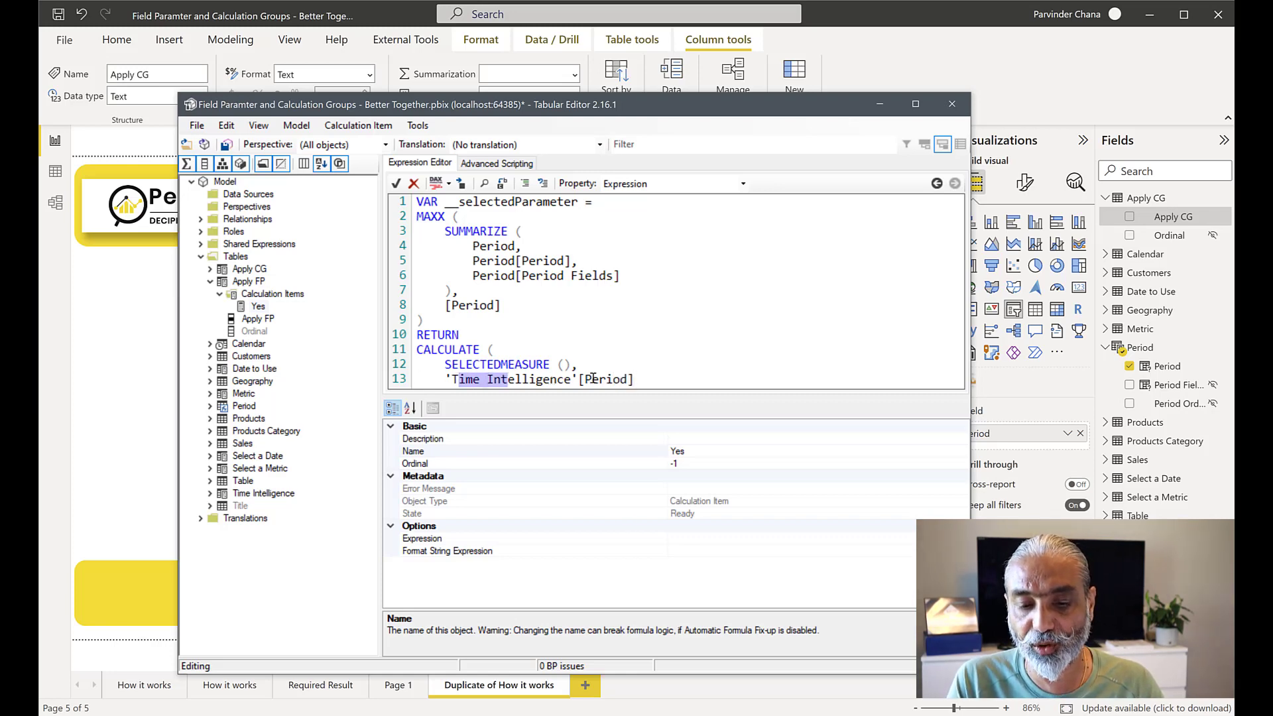
double_click(592, 379)
click(671, 379)
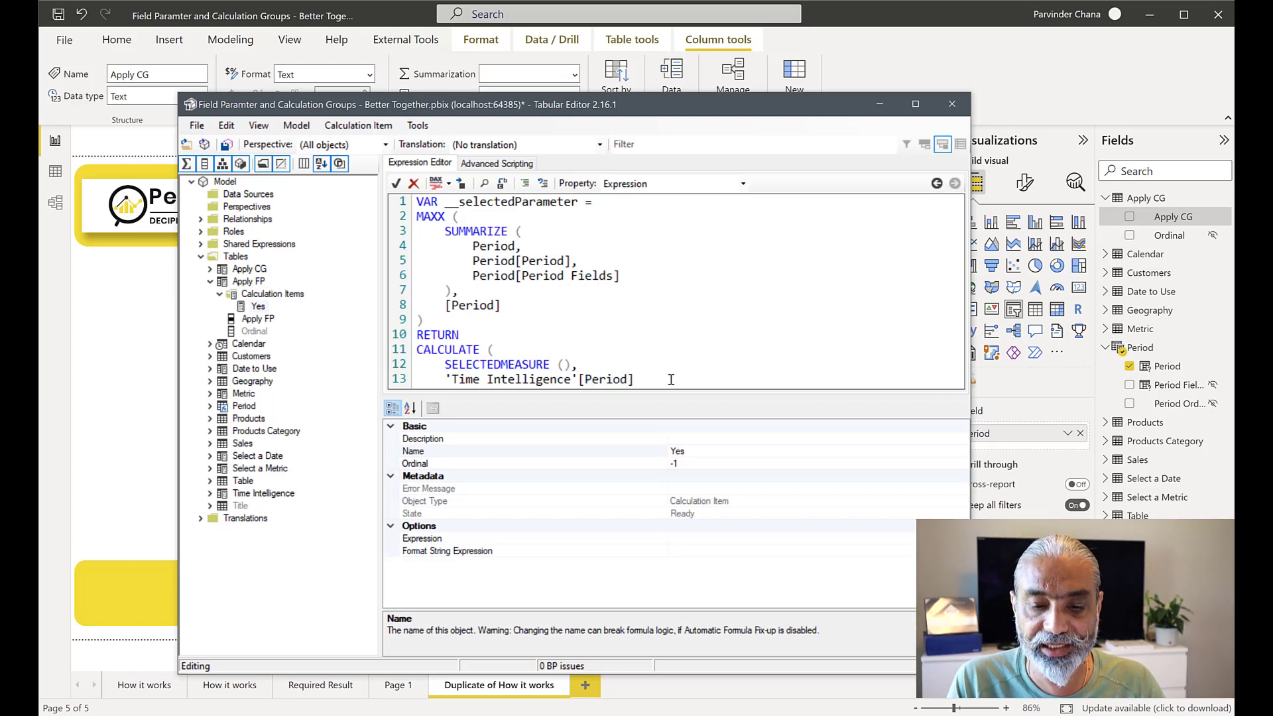
text(= __s)
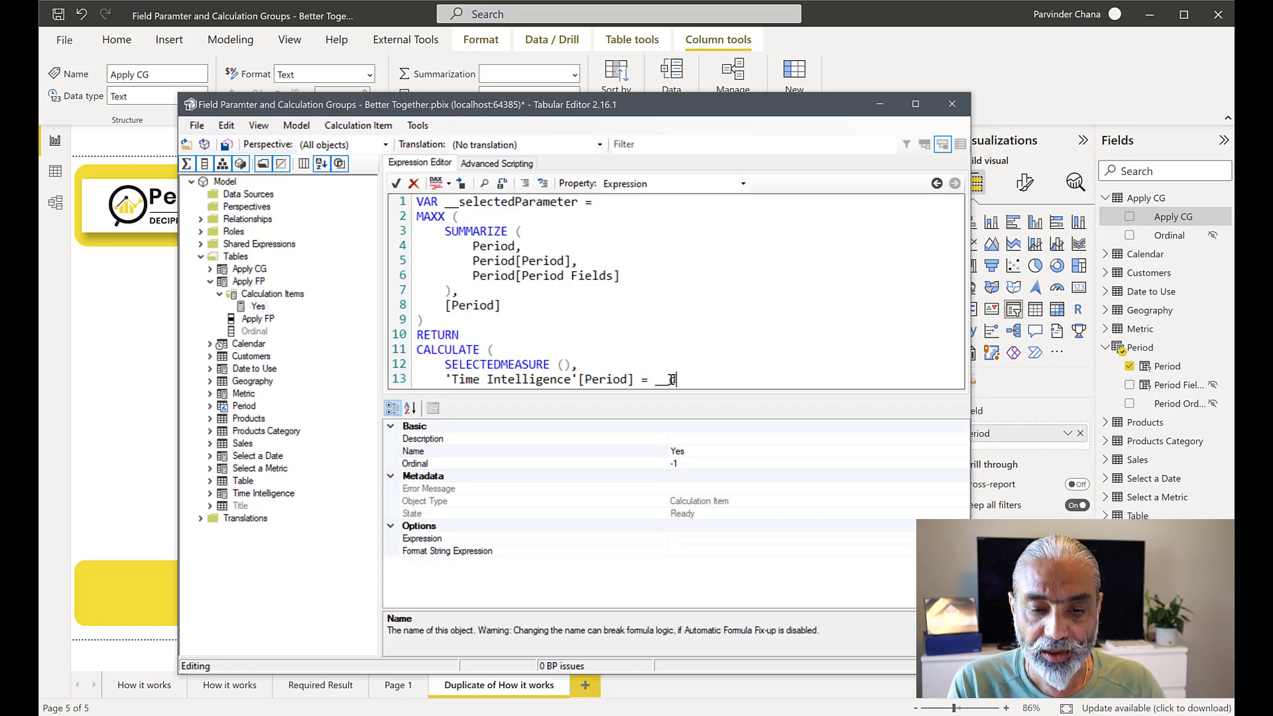
text(ele)
key(BackSpace)
key(BackSpace)
key(BackSpace)
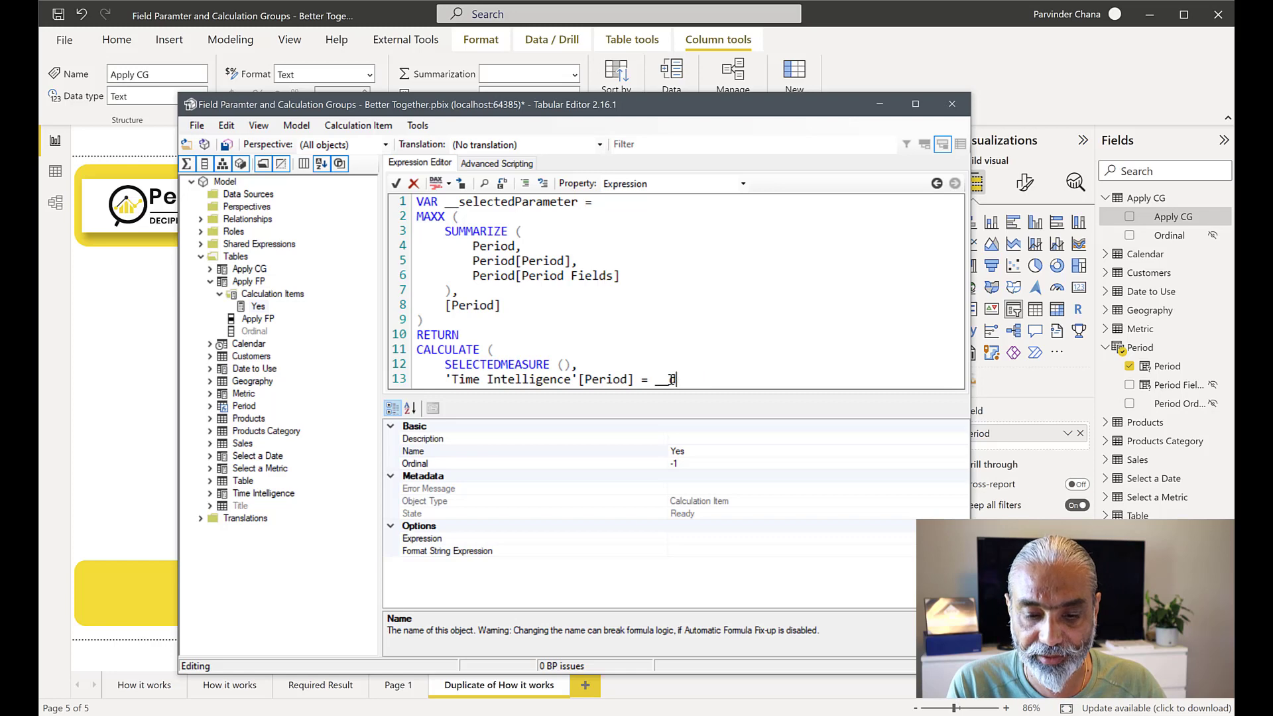
text(ected)
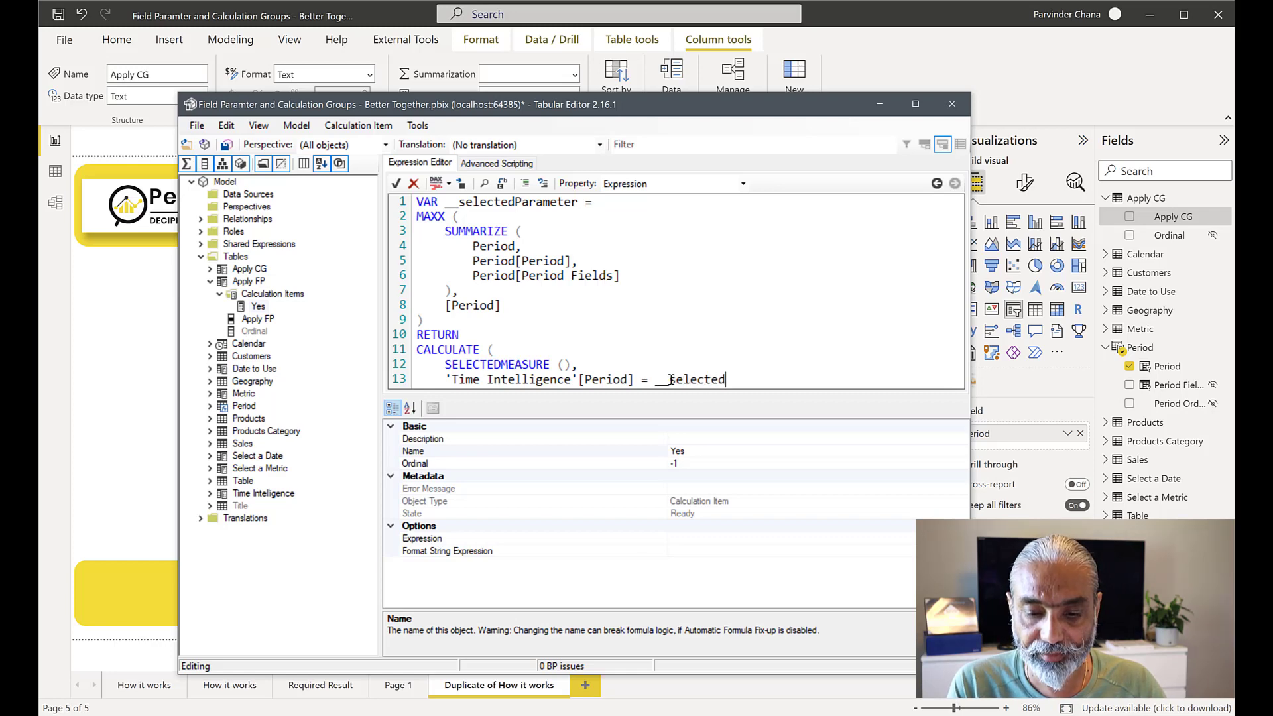
text(Parameter)
key(Return)
text())
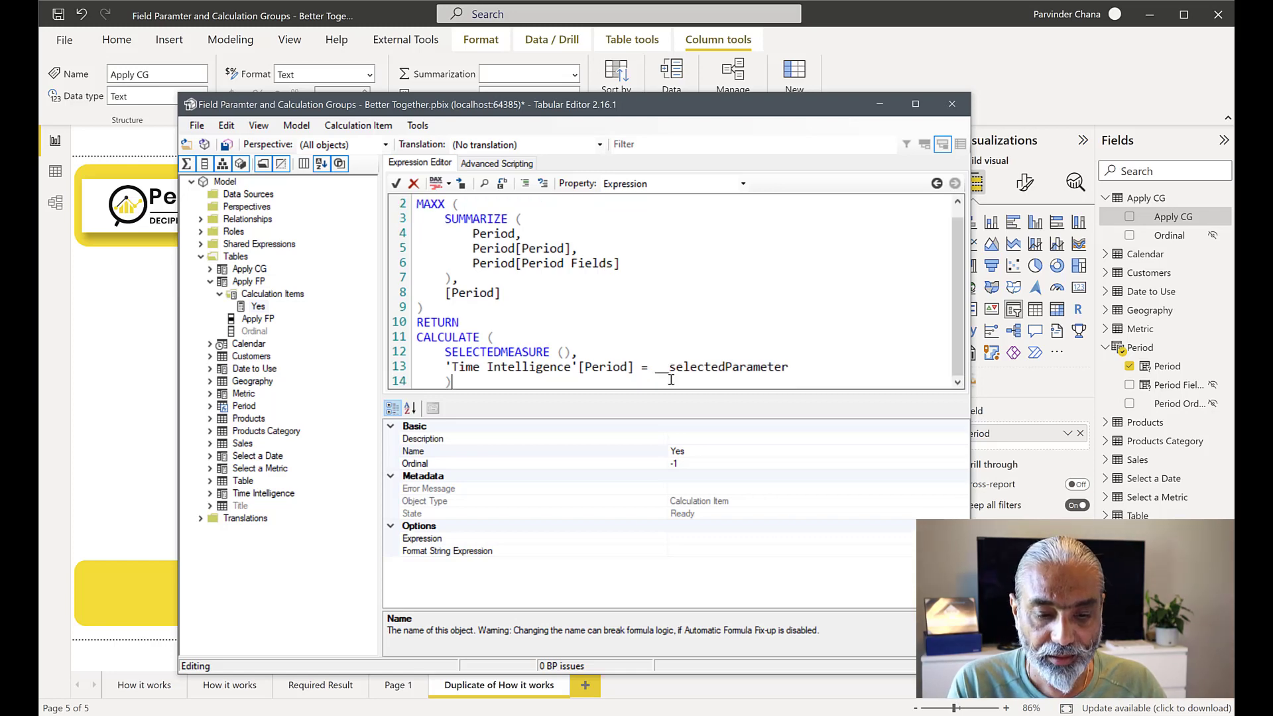
key(BackSpace)
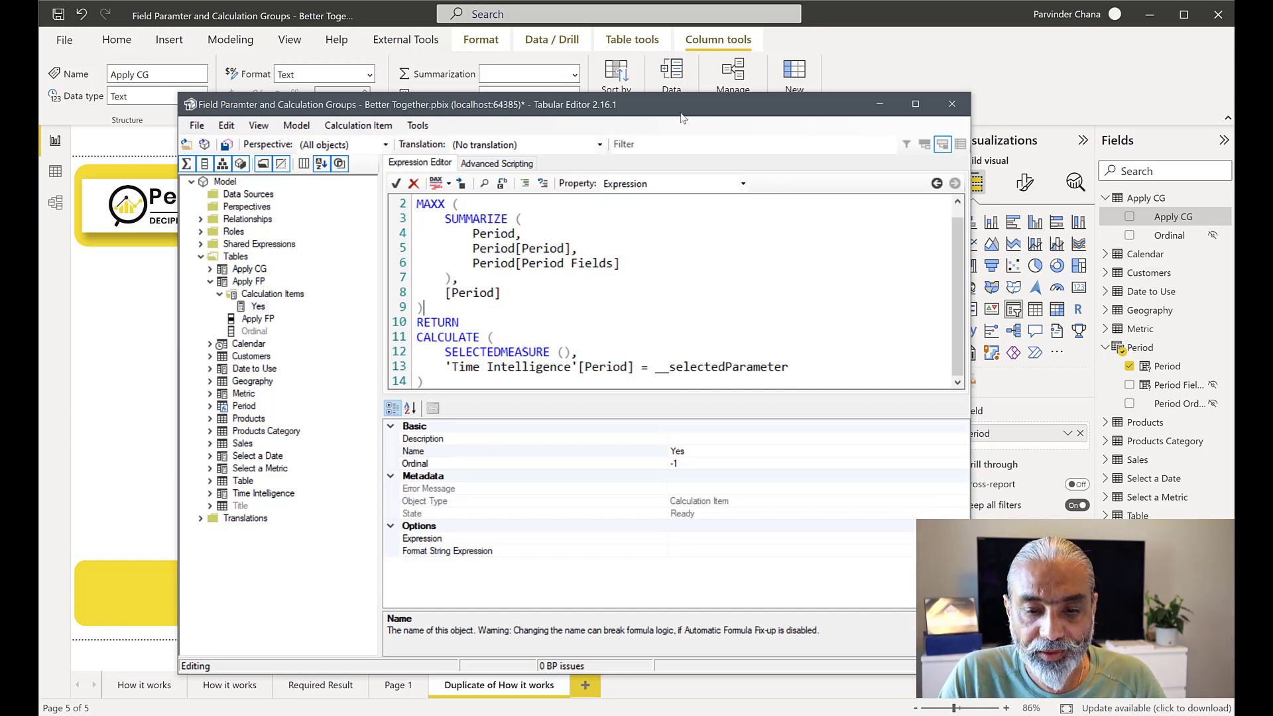
Review the Yes expression against the Period slicer on the report, examining __selectedParameter, SELECTEDMEASURE () and the 'Time Intelligence' filter
drag(681, 111, 725, 348)
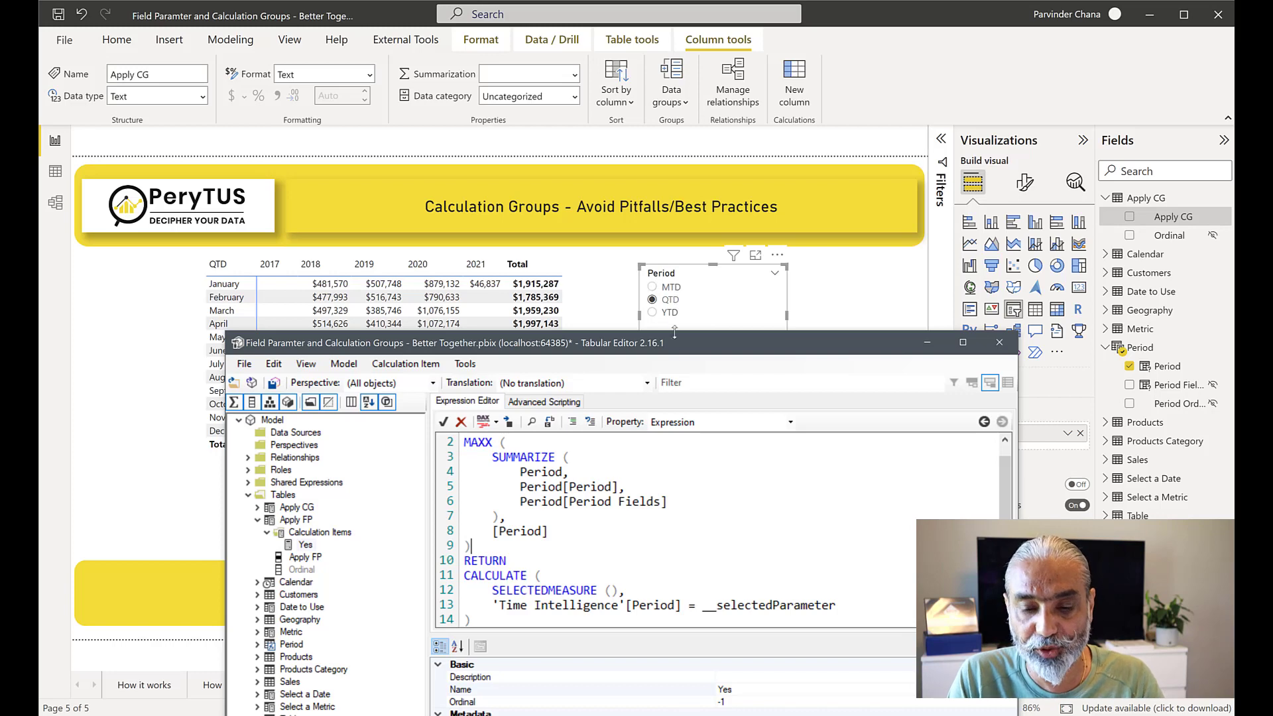
scroll(486, 535, up, 1)
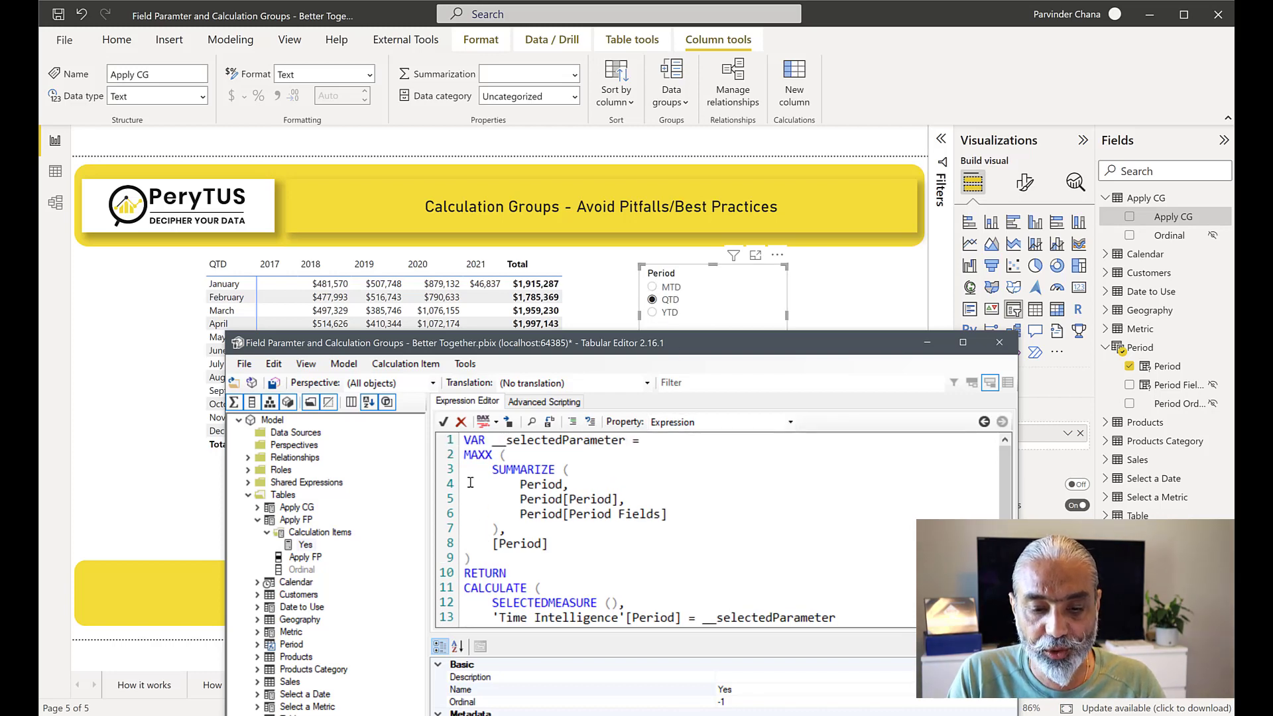
drag(498, 442, 627, 443)
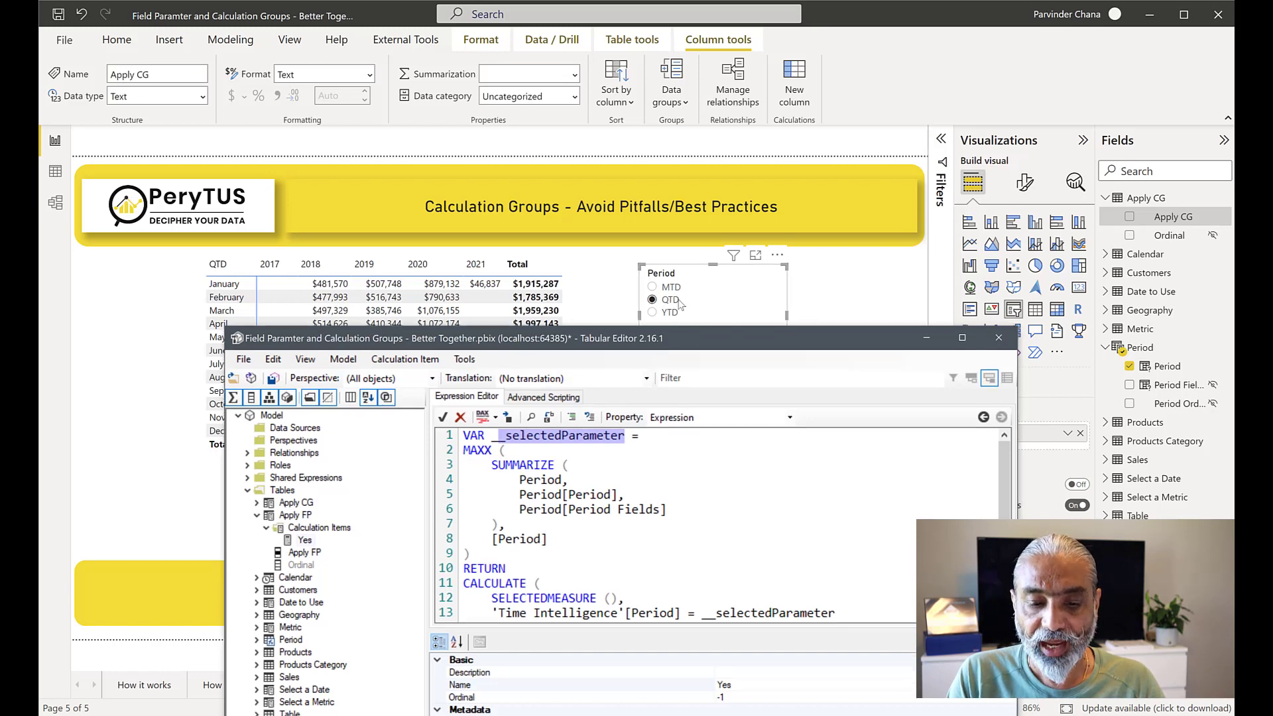
drag(680, 303, 687, 279)
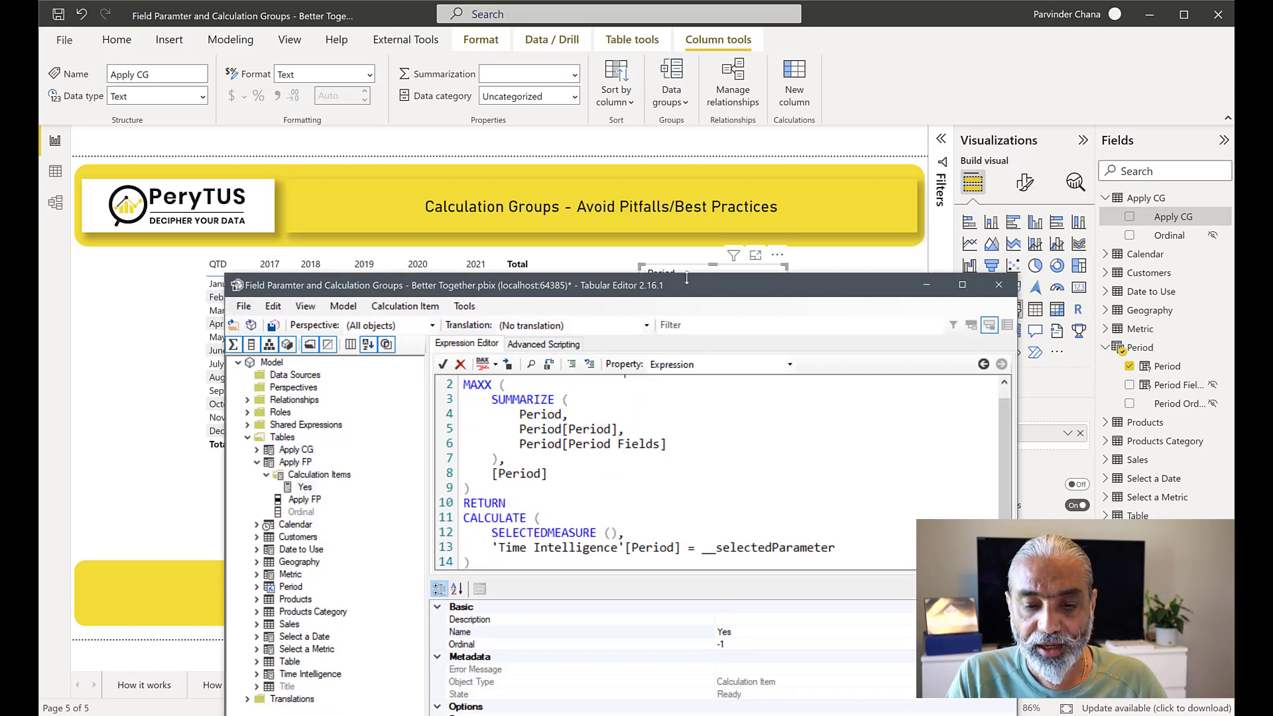
drag(682, 138, 682, 138)
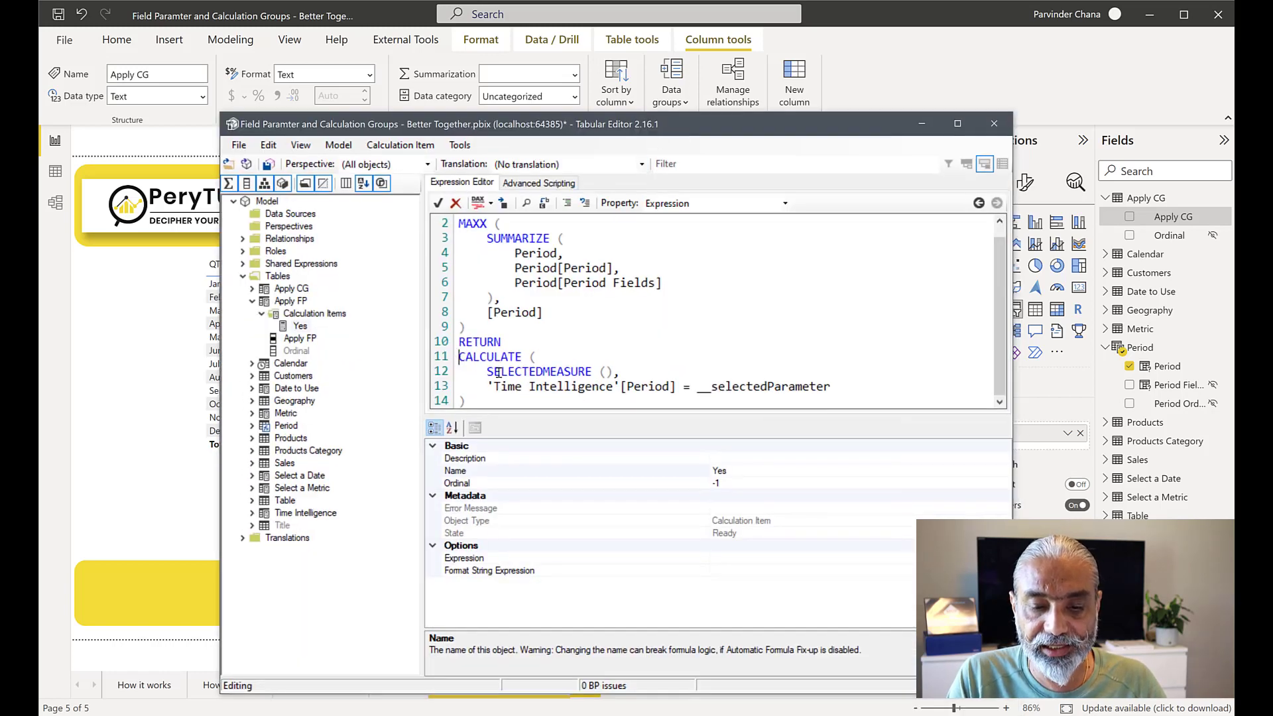
drag(487, 372, 540, 356)
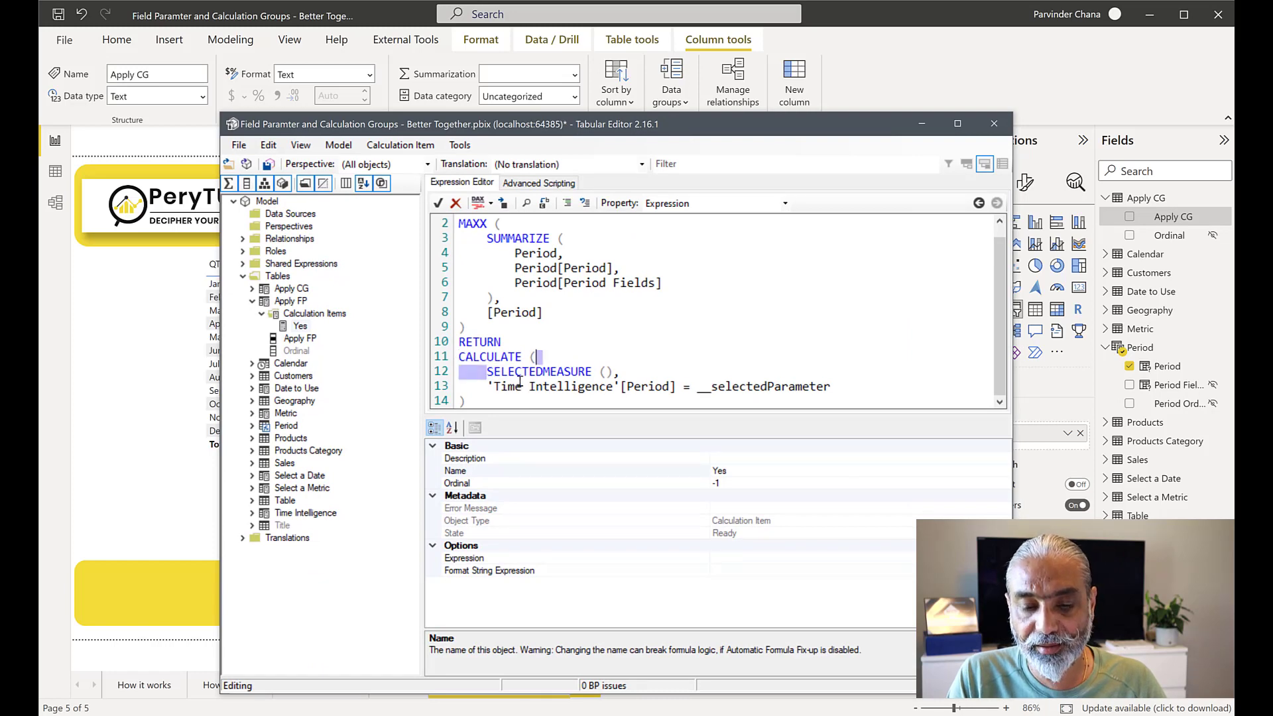
click(536, 372)
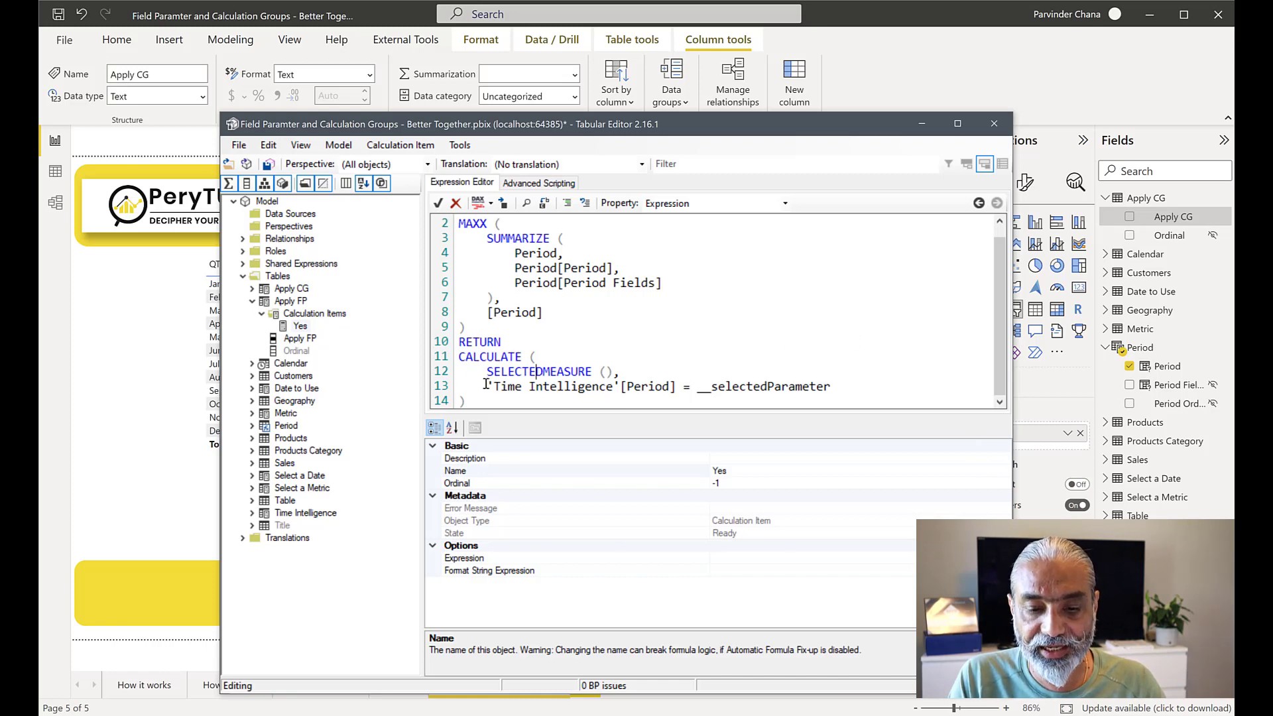
drag(498, 386, 627, 386)
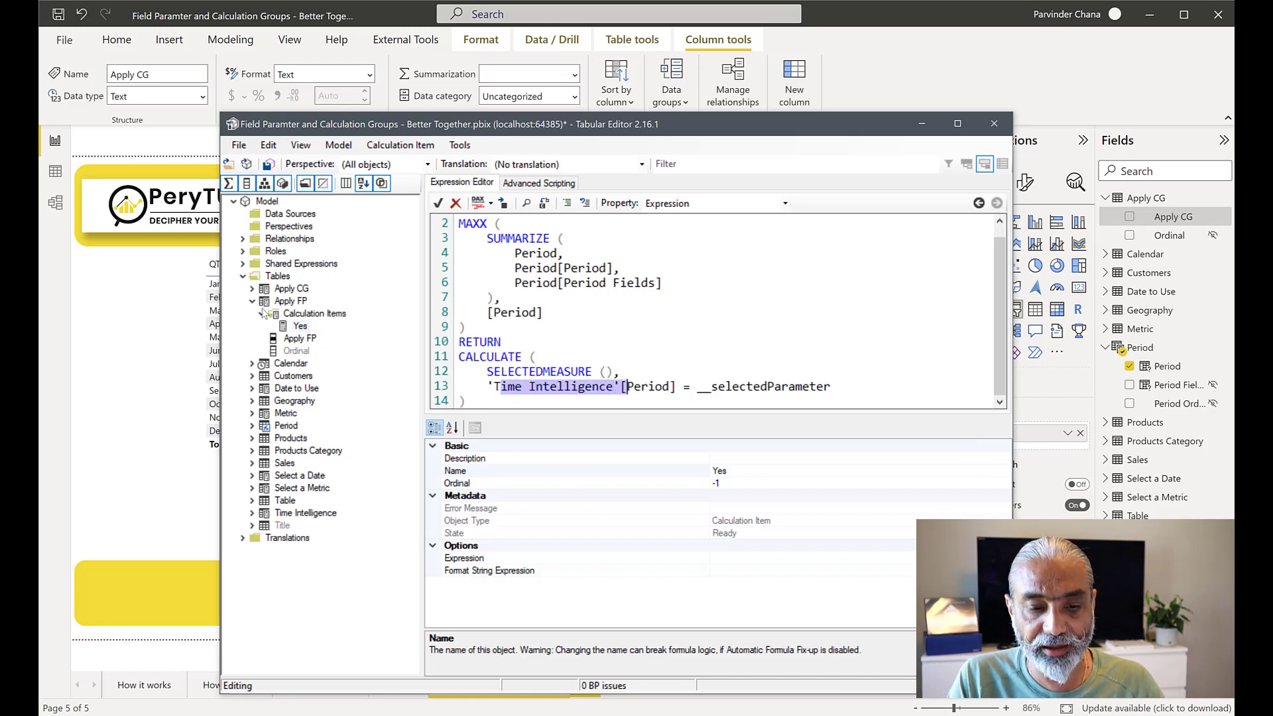
Expand the Time Intelligence calculation group and examine its table name, calculation items and Period column
click(251, 513)
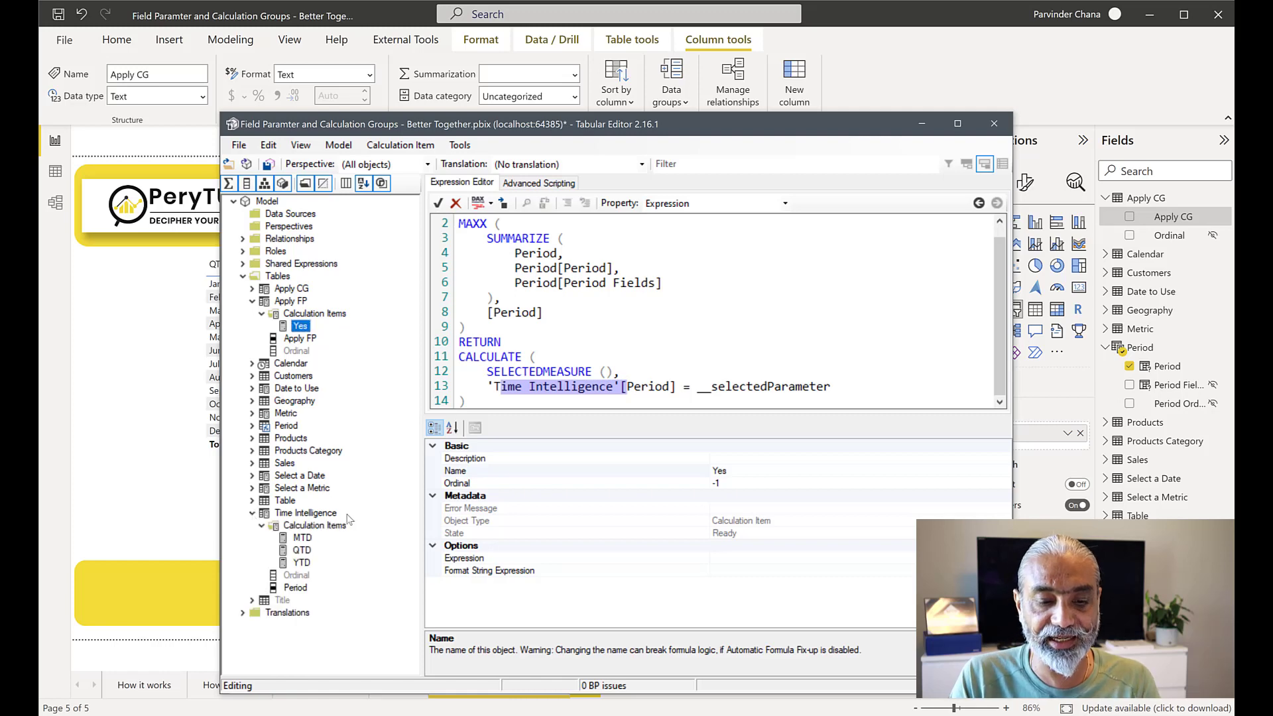
click(325, 515)
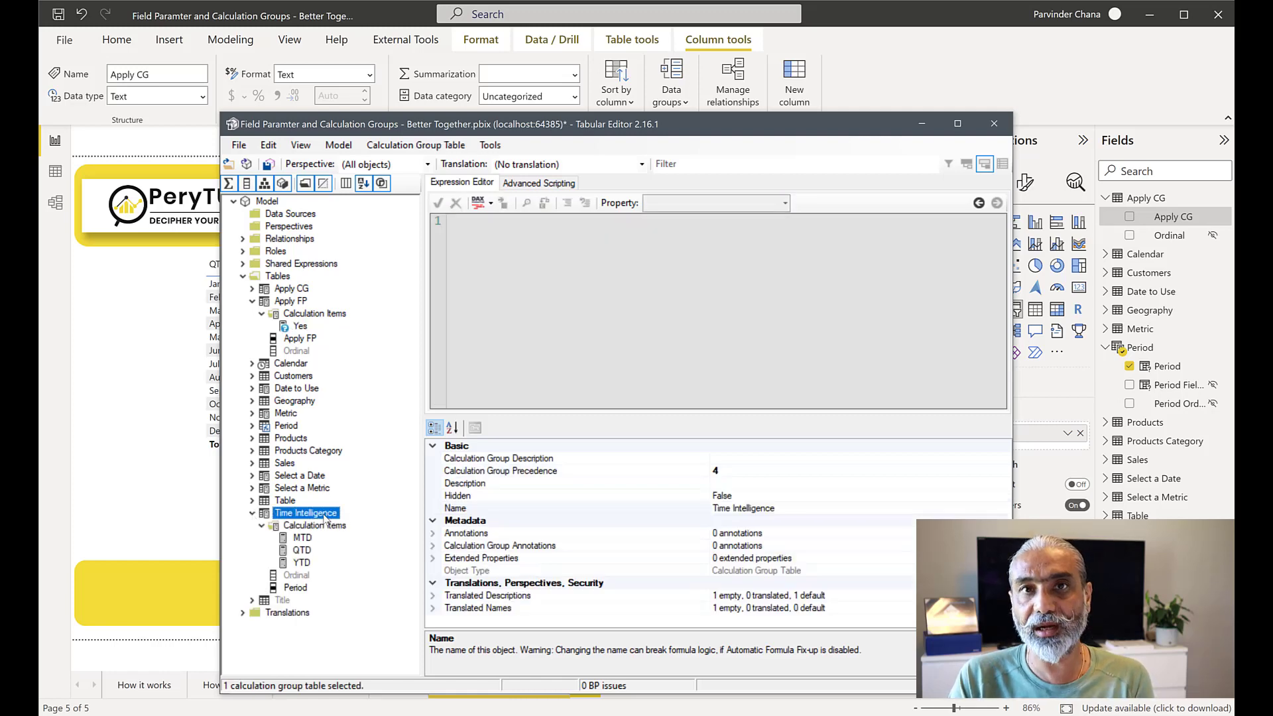
key(F2)
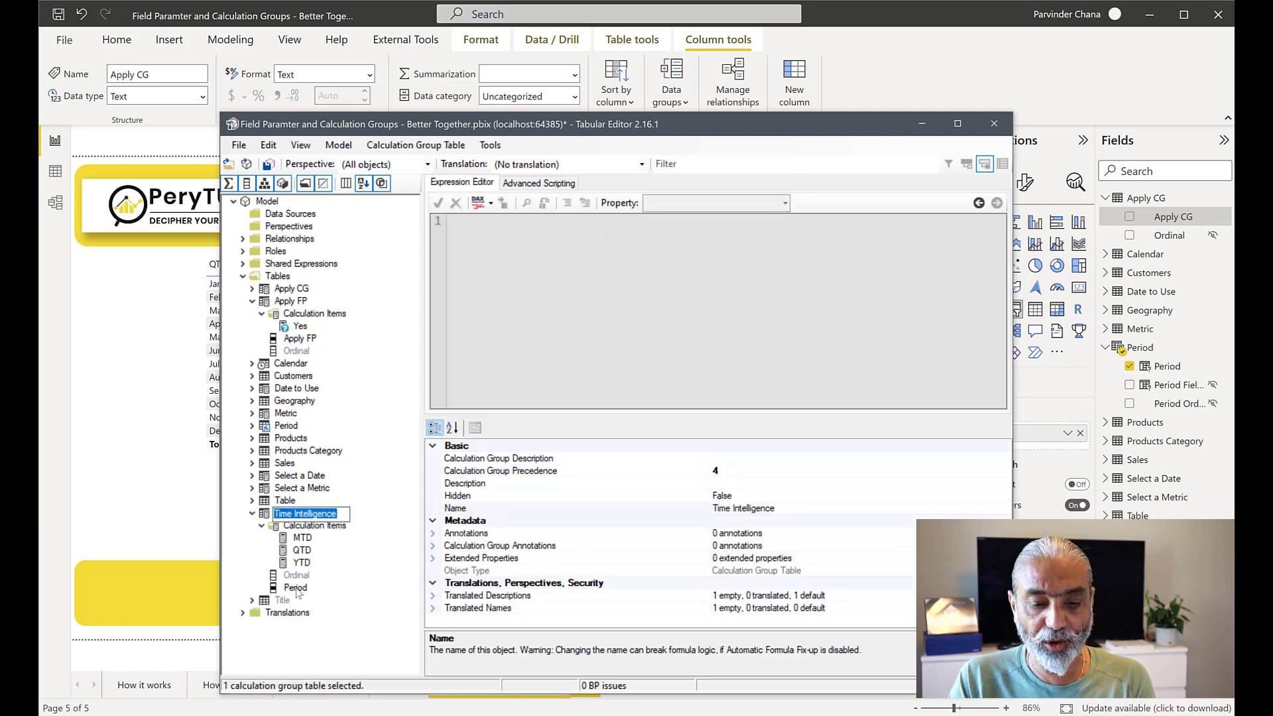
click(295, 589)
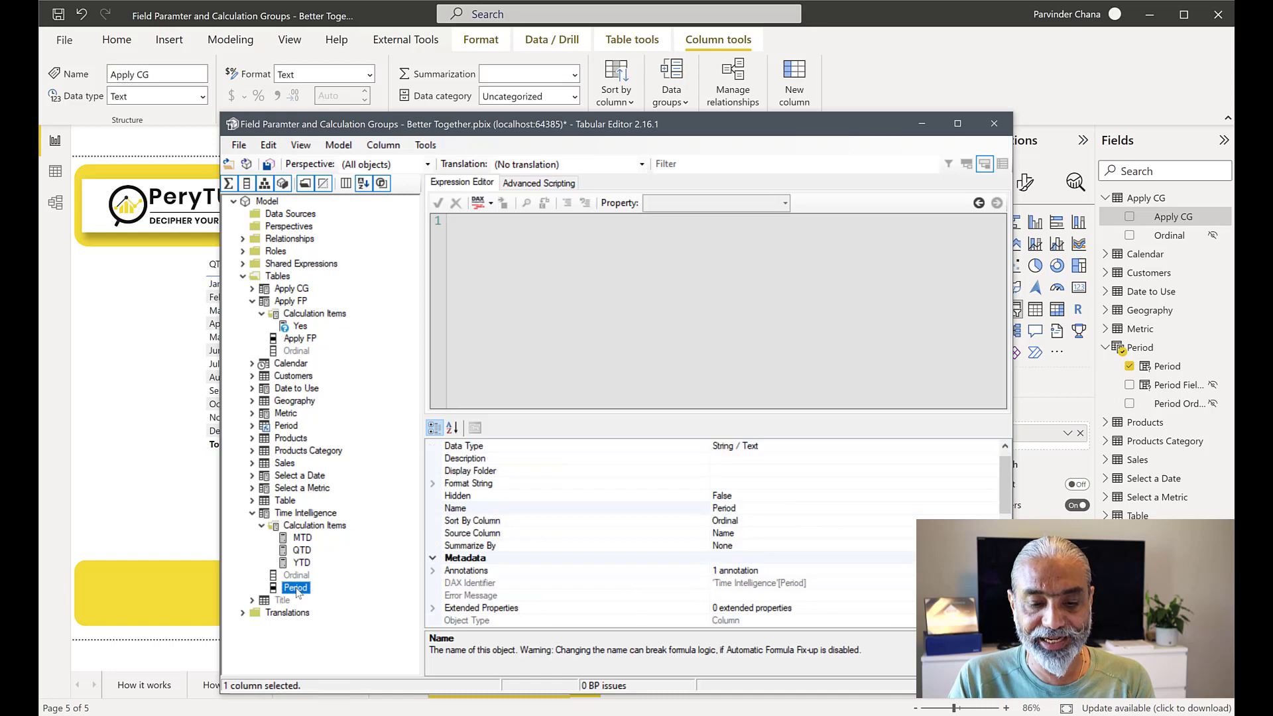
click(318, 515)
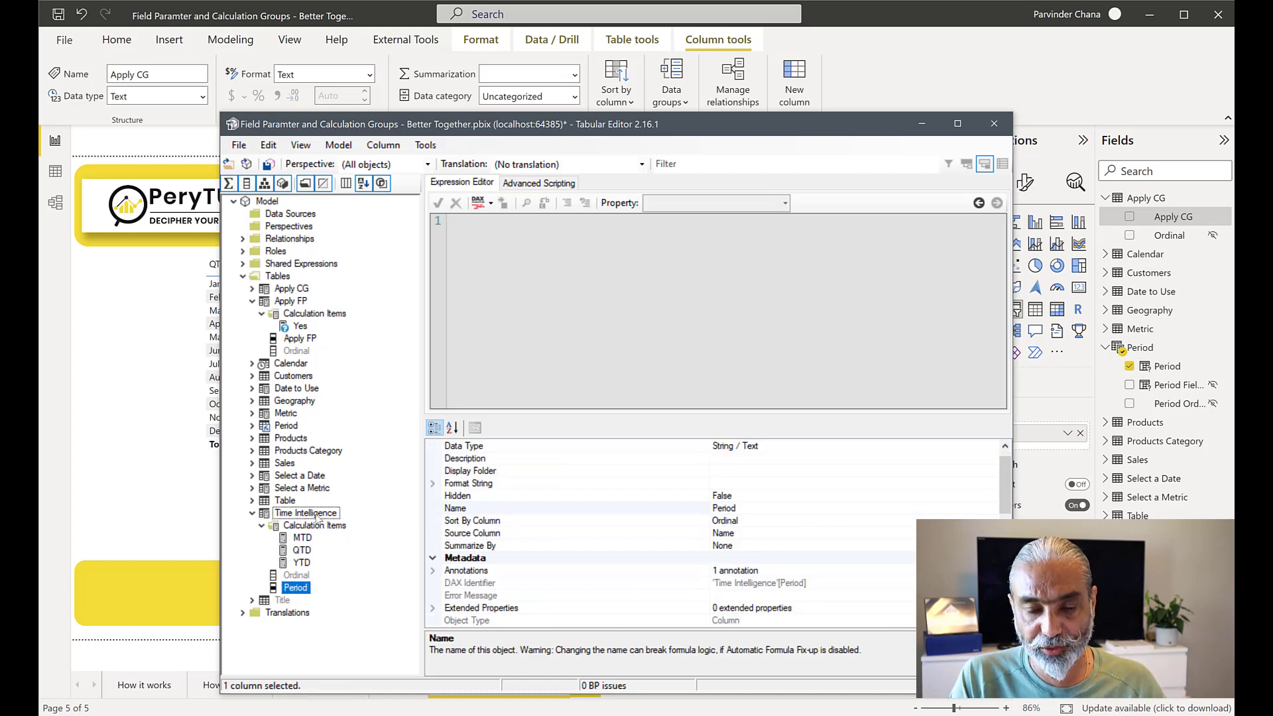
click(295, 588)
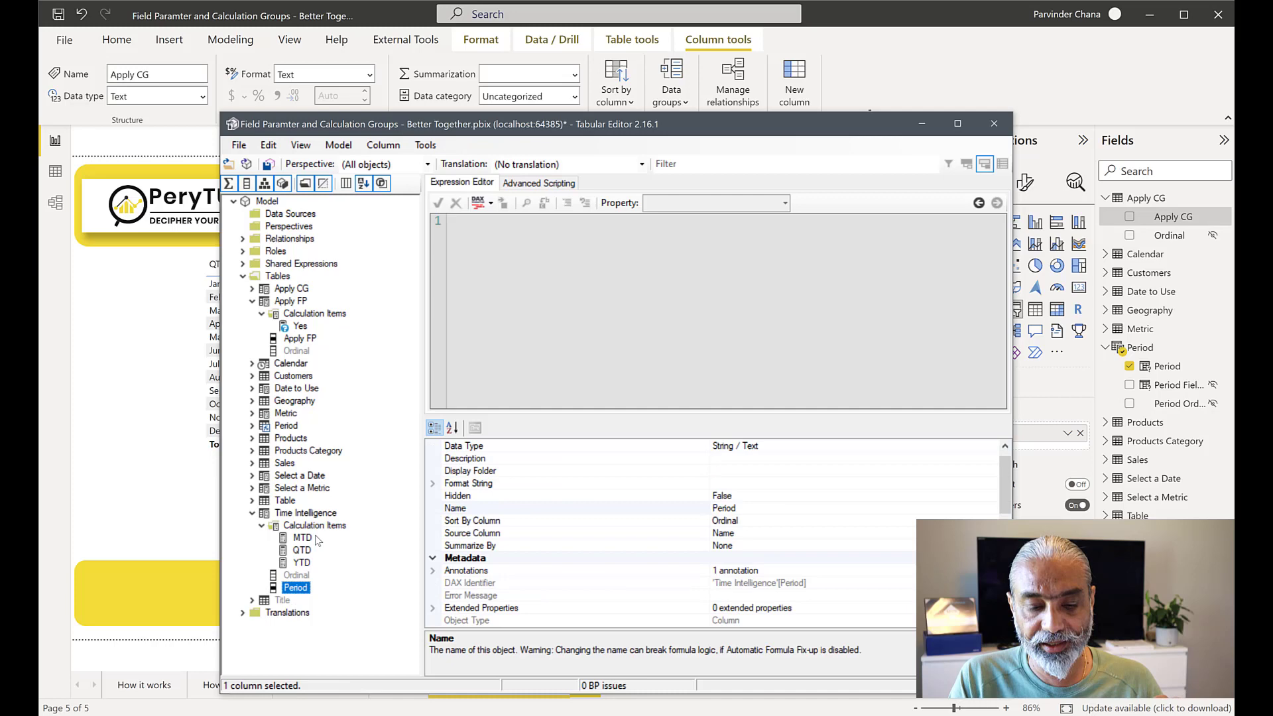
Reopen the Yes calculation item and check its 'Time Intelligence'[Period] = __selectedParameter filter
click(301, 326)
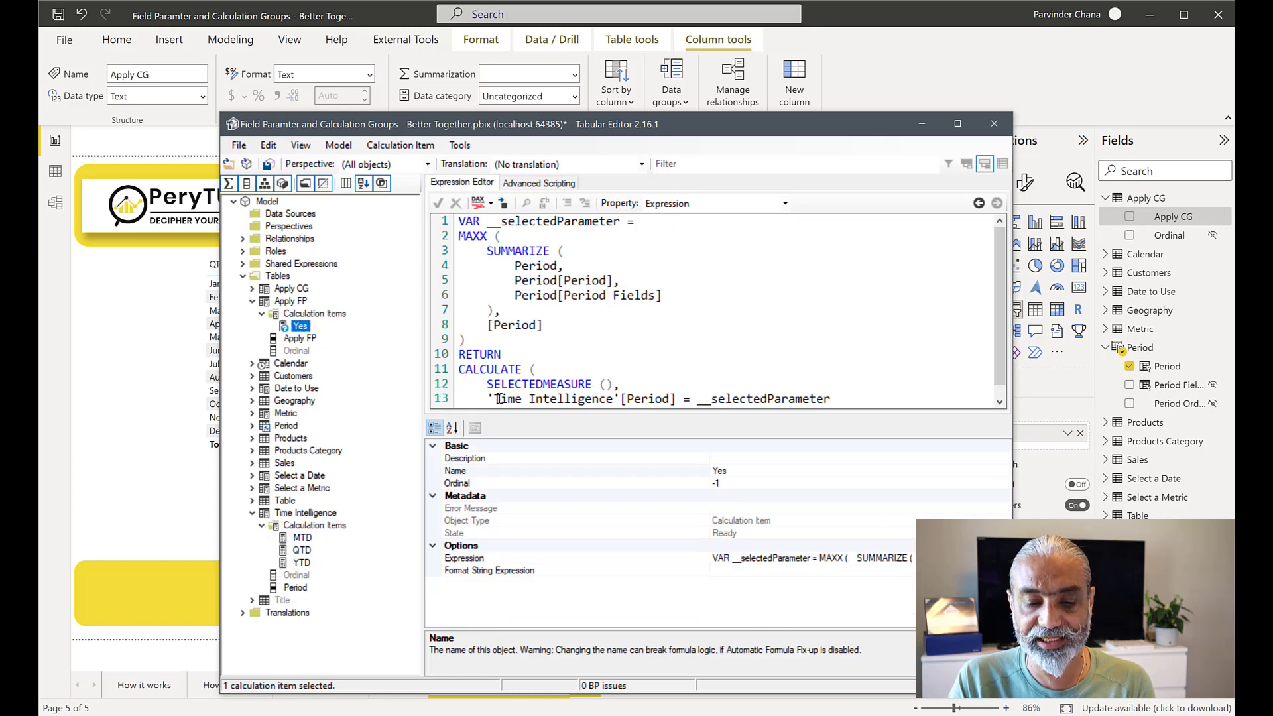
click(642, 399)
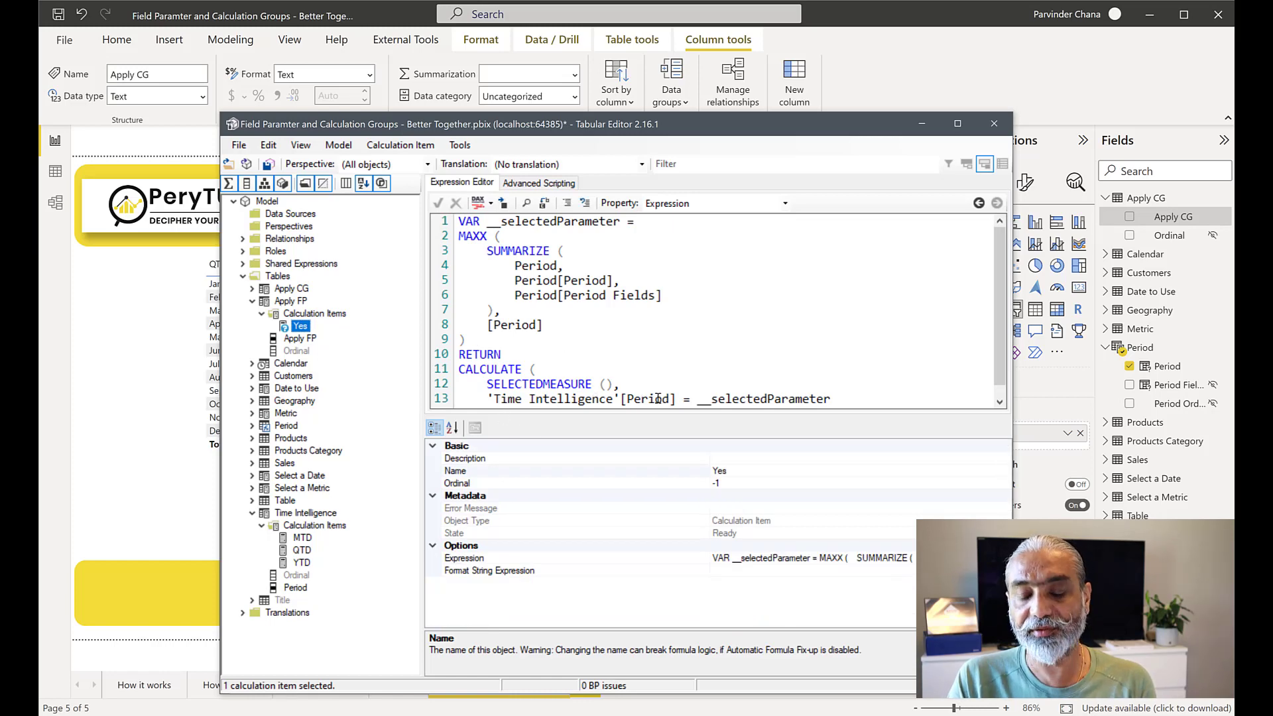
drag(734, 392, 783, 400)
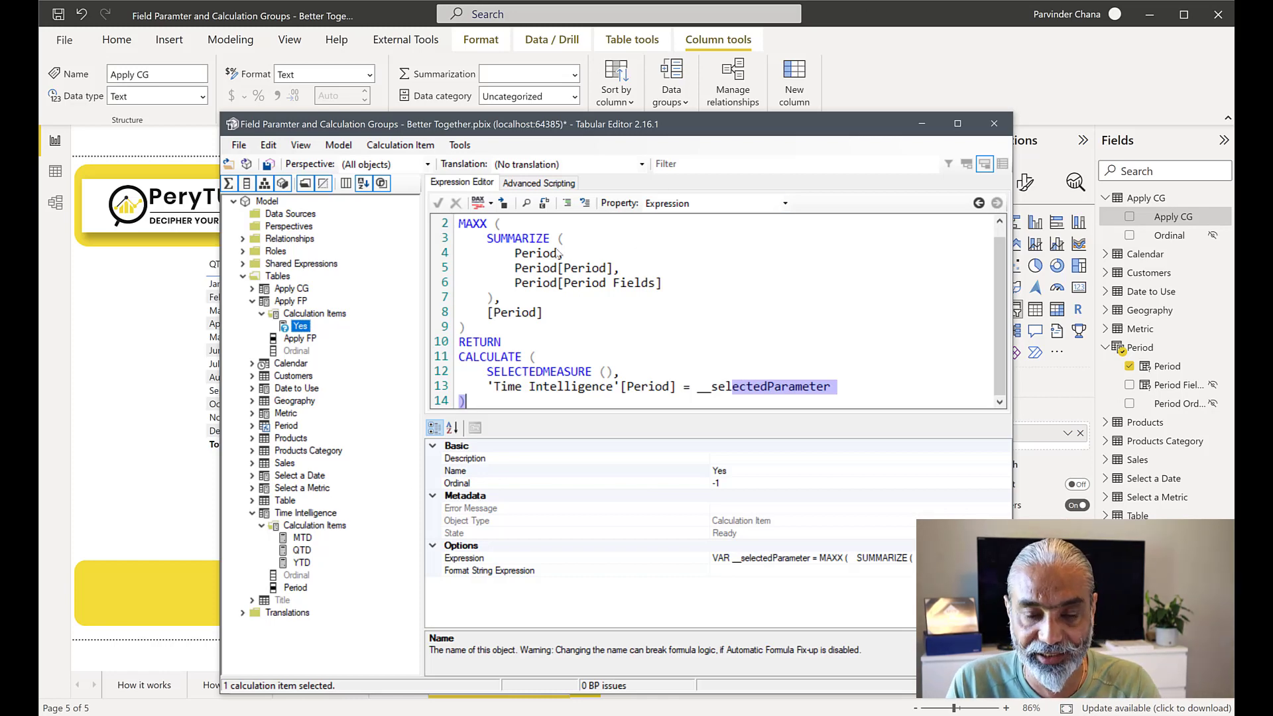
Examine the DAX expressions of the QTD and MTD calculation items in Time Intelligence
click(302, 550)
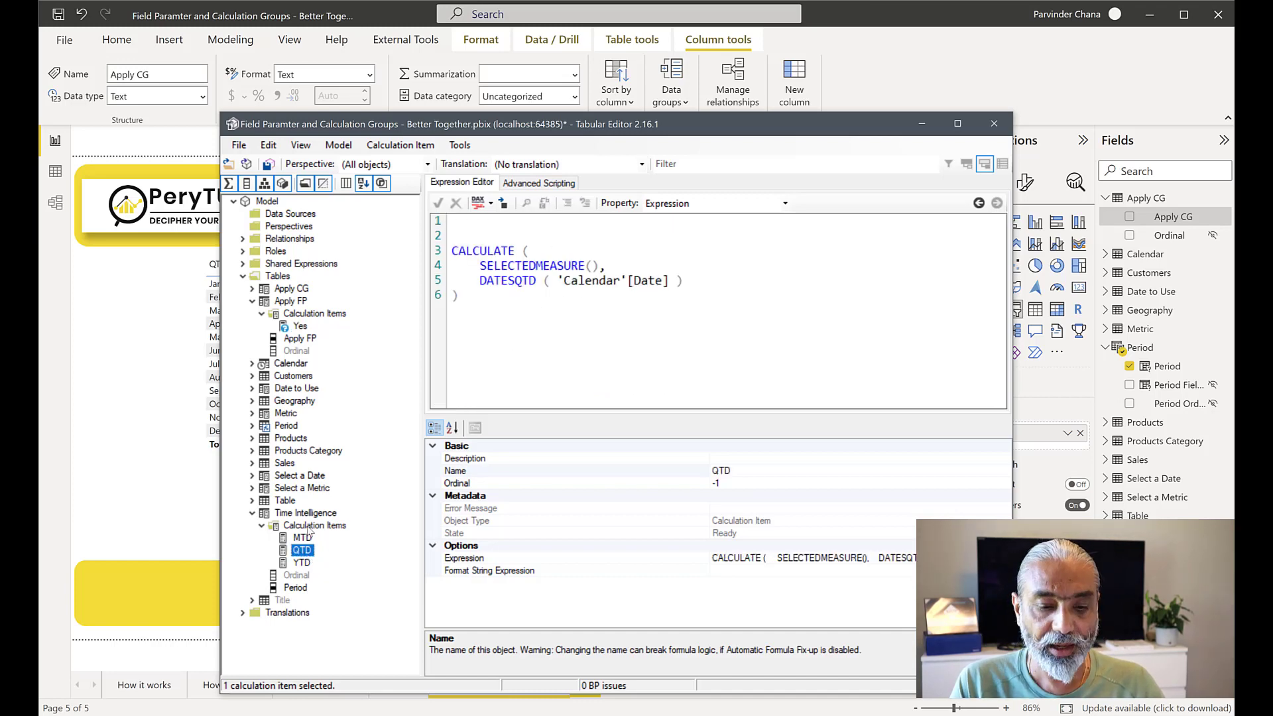
click(303, 538)
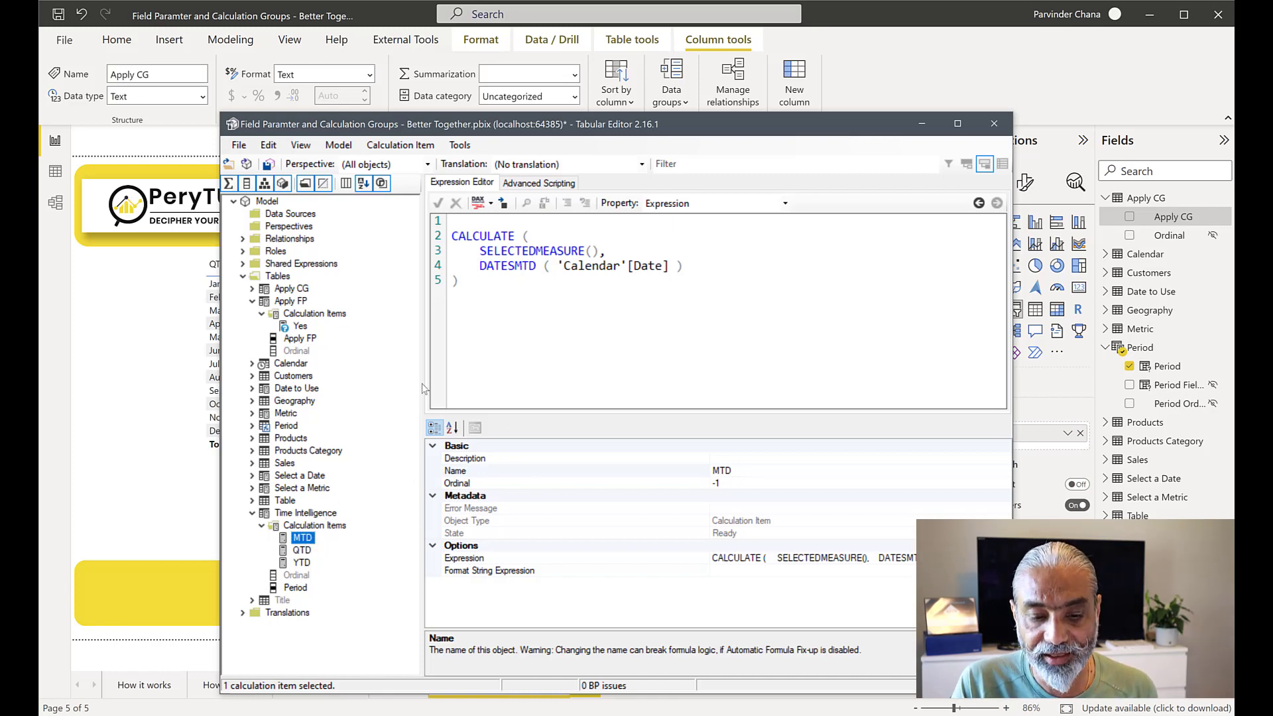
drag(480, 266, 572, 265)
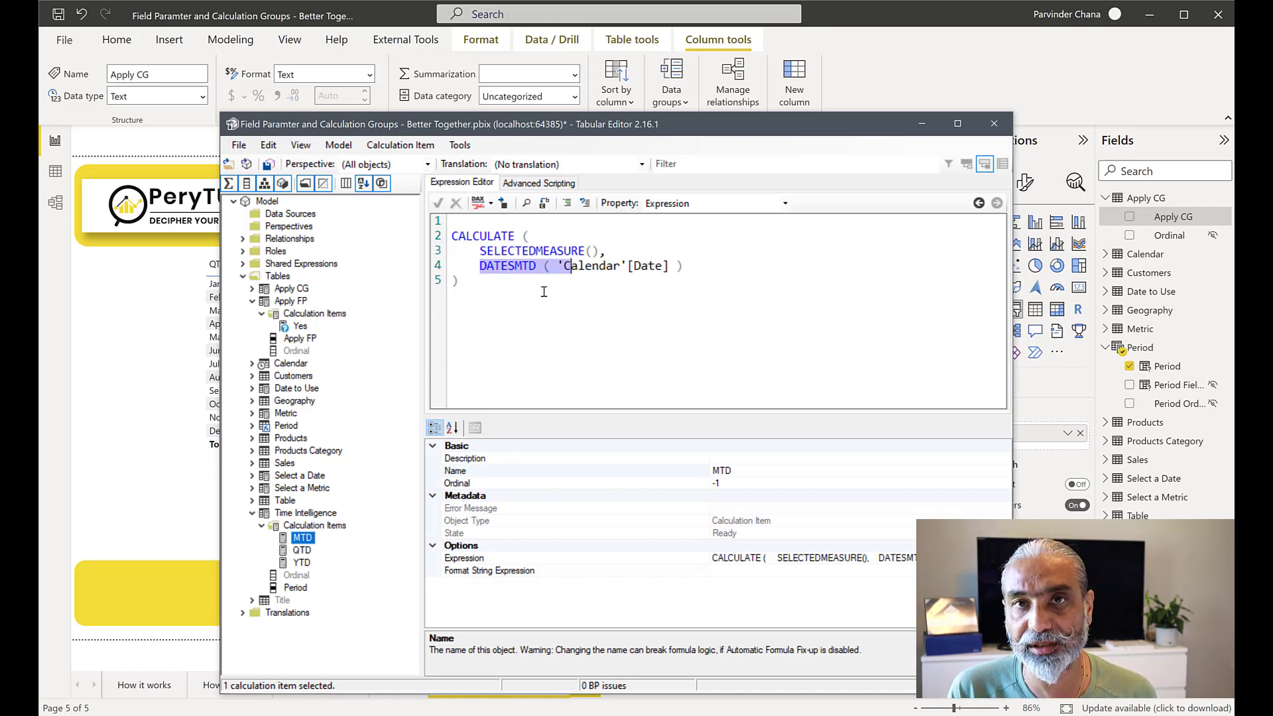
click(298, 551)
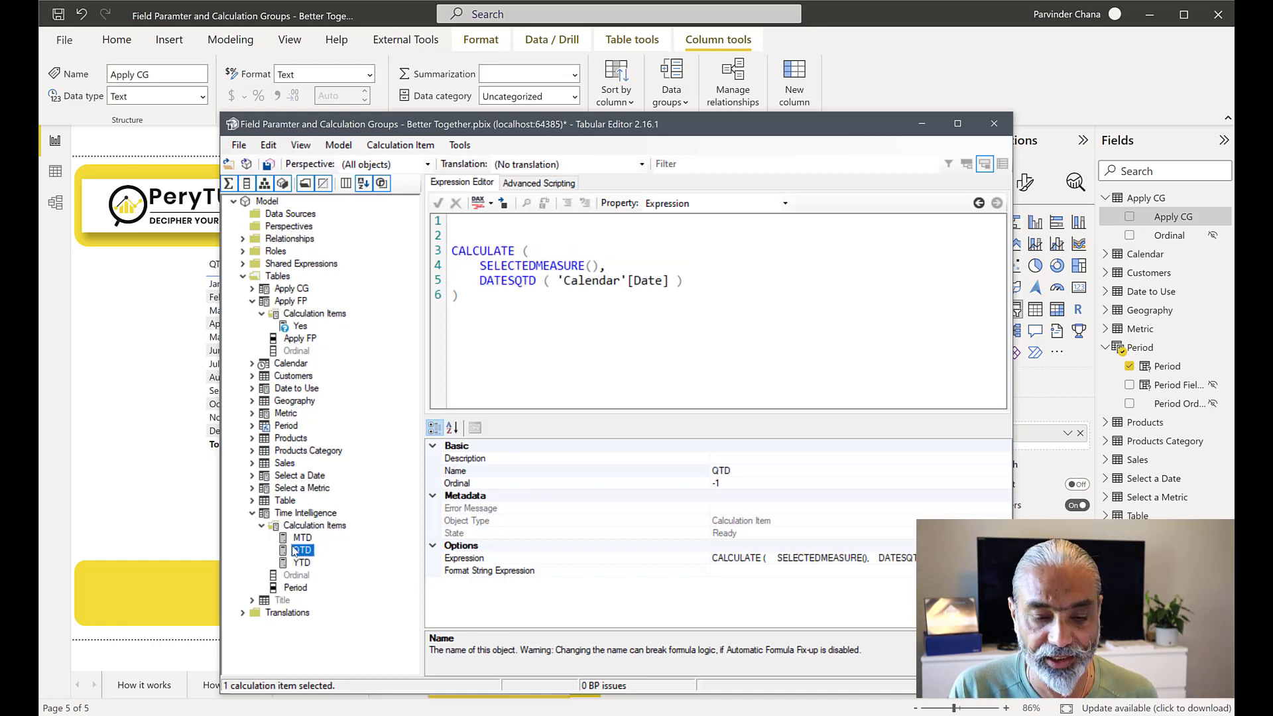
Return to the Apply FP calculation group and display the complete expression of its Yes item
click(288, 338)
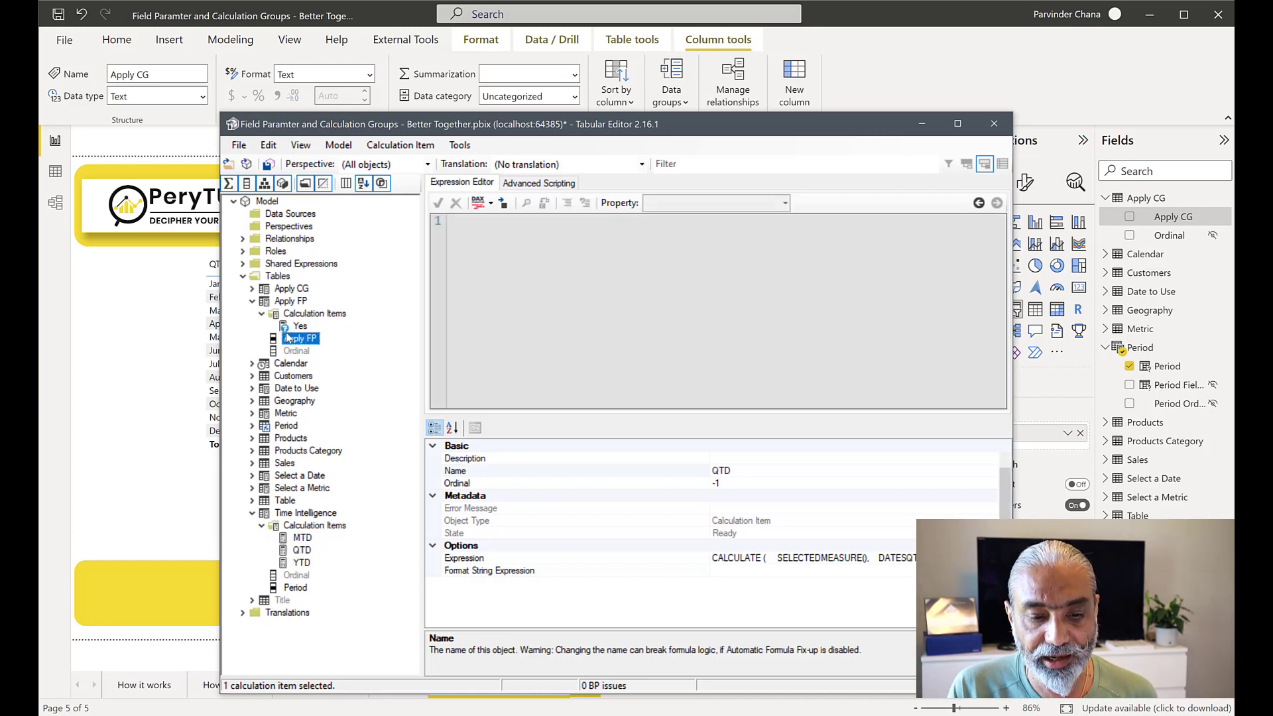
click(299, 326)
click(299, 302)
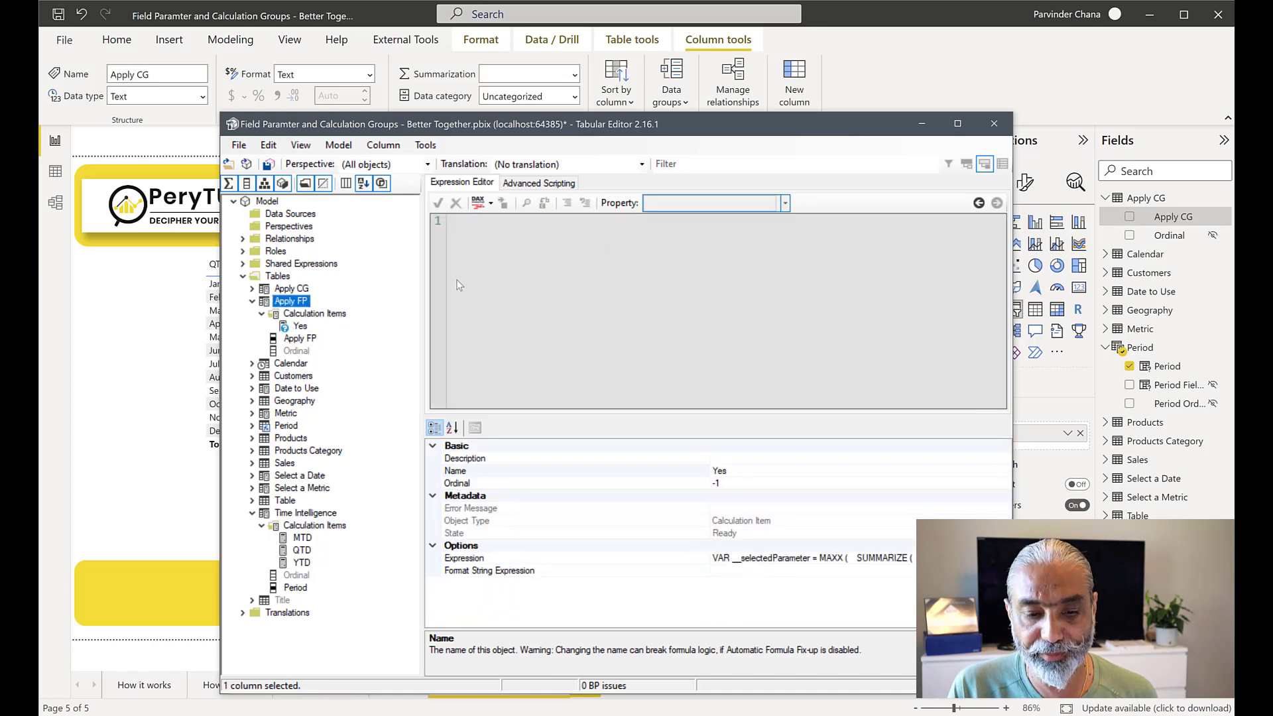
click(298, 326)
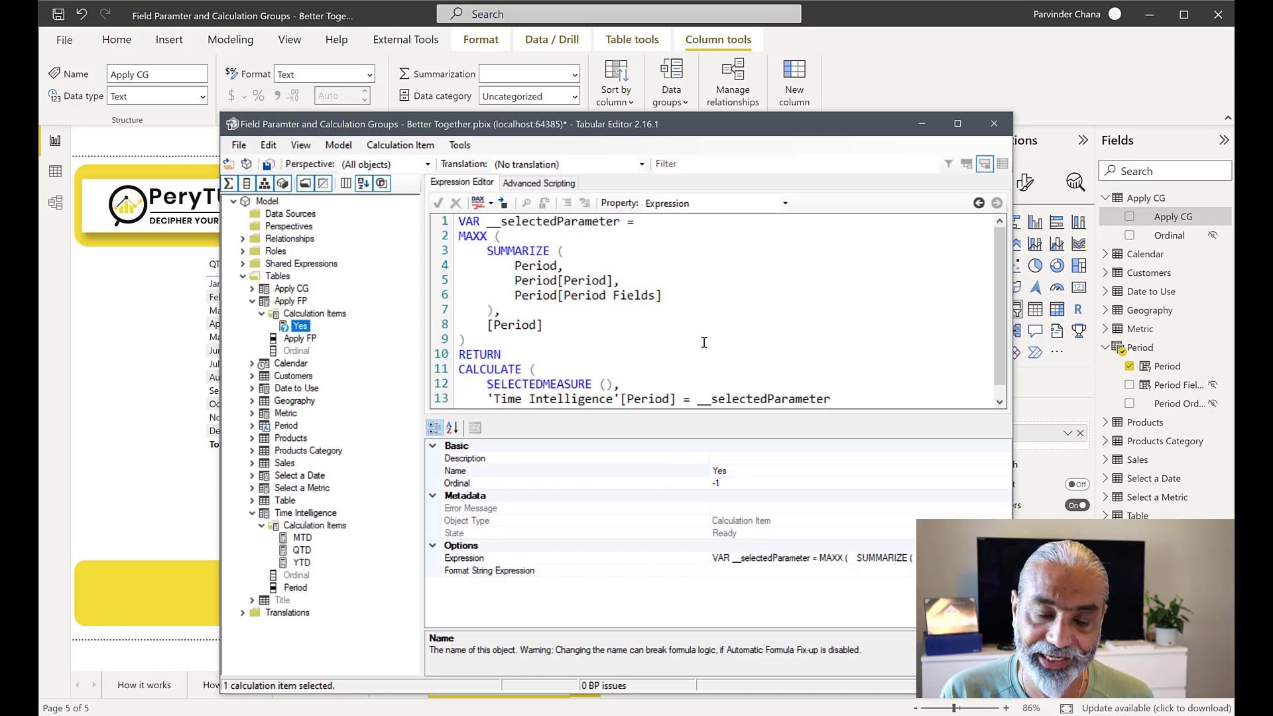
Save the Apply FP calculation group changes to the connected model and switch back to the Power BI report
click(269, 164)
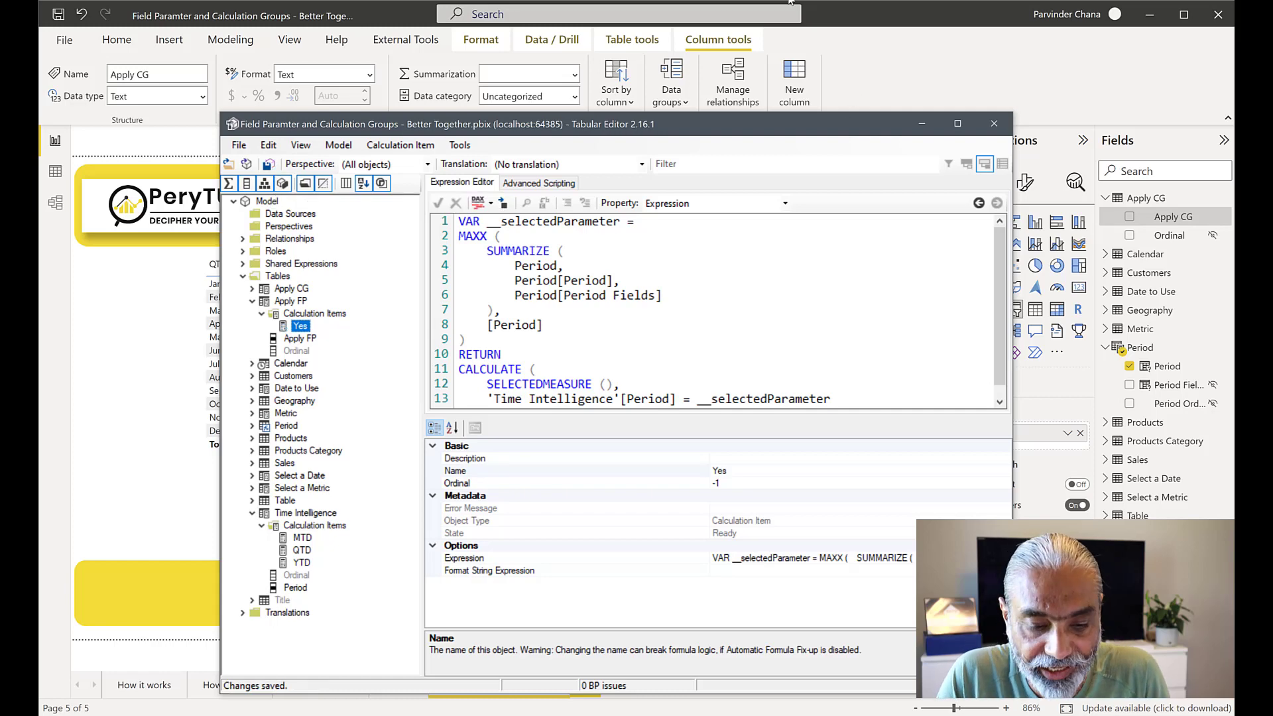
click(728, 50)
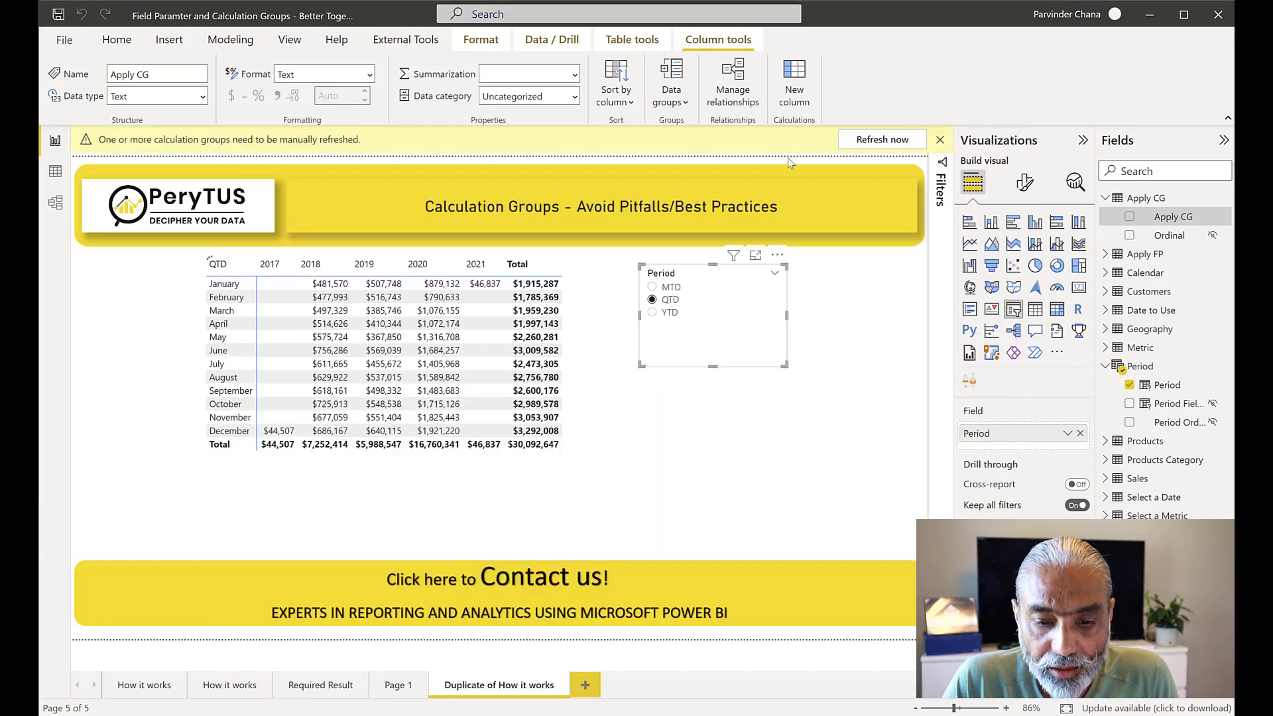
Set the Period slicer to MTD, QTD and YTD in turn to compare the matrix rows and sales without Apply FP
click(671, 289)
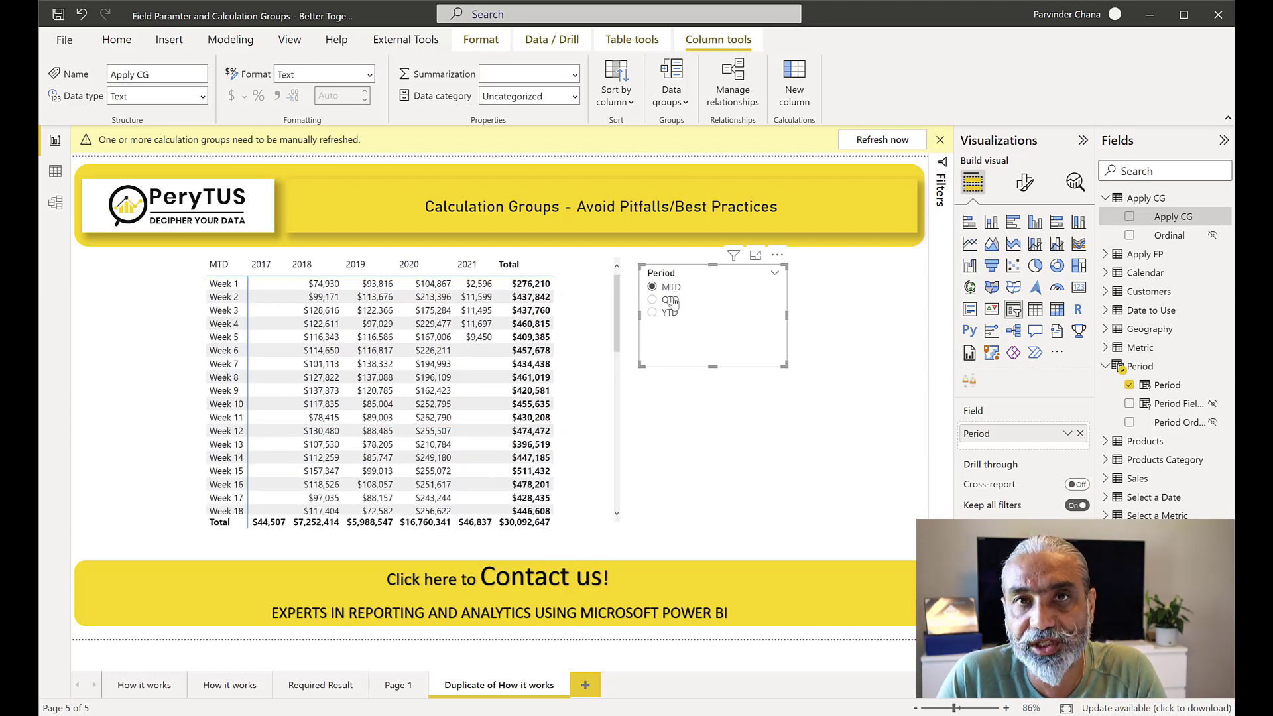
click(670, 300)
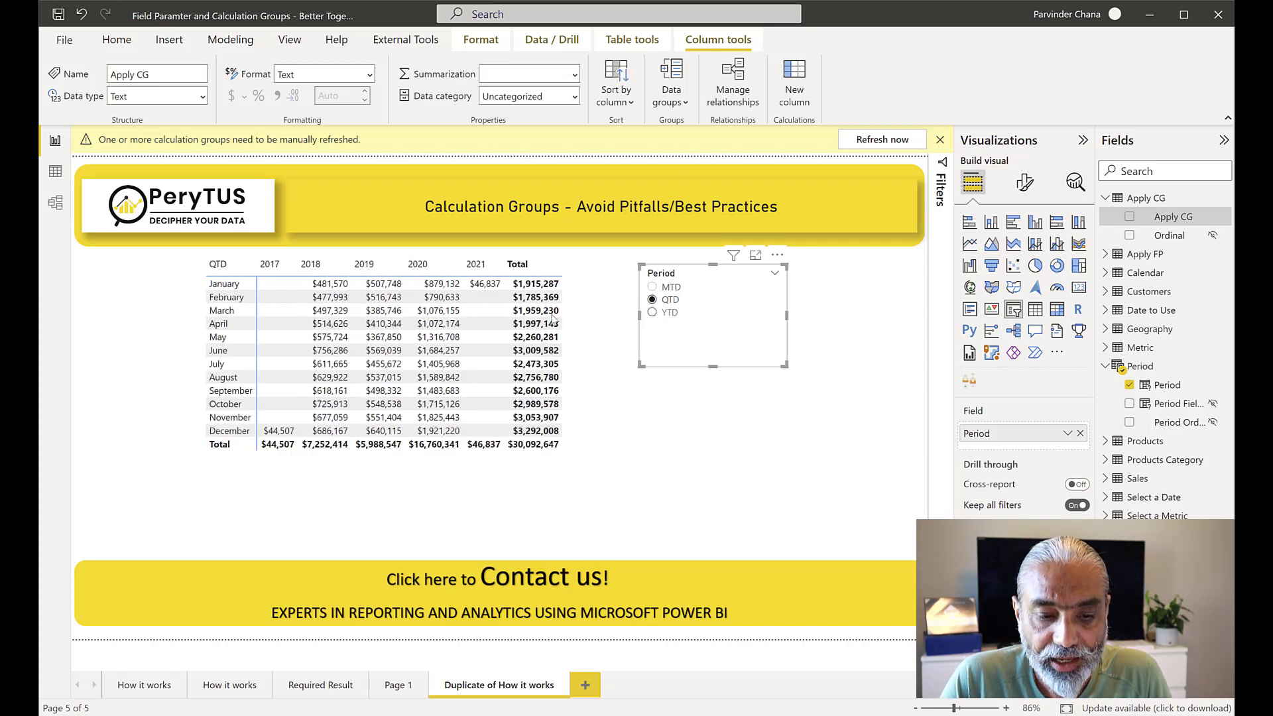
click(669, 312)
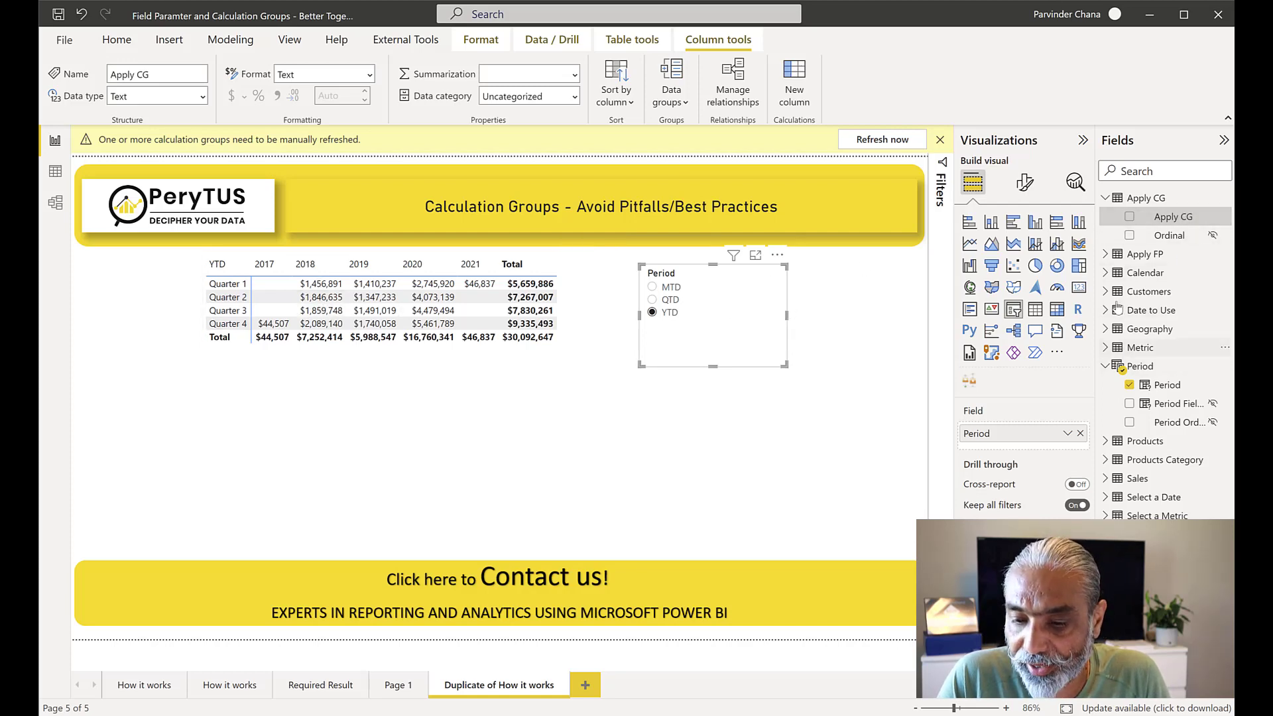
Refresh the calculation groups and add an Apply FP slicer beneath the Period slicer
click(1105, 254)
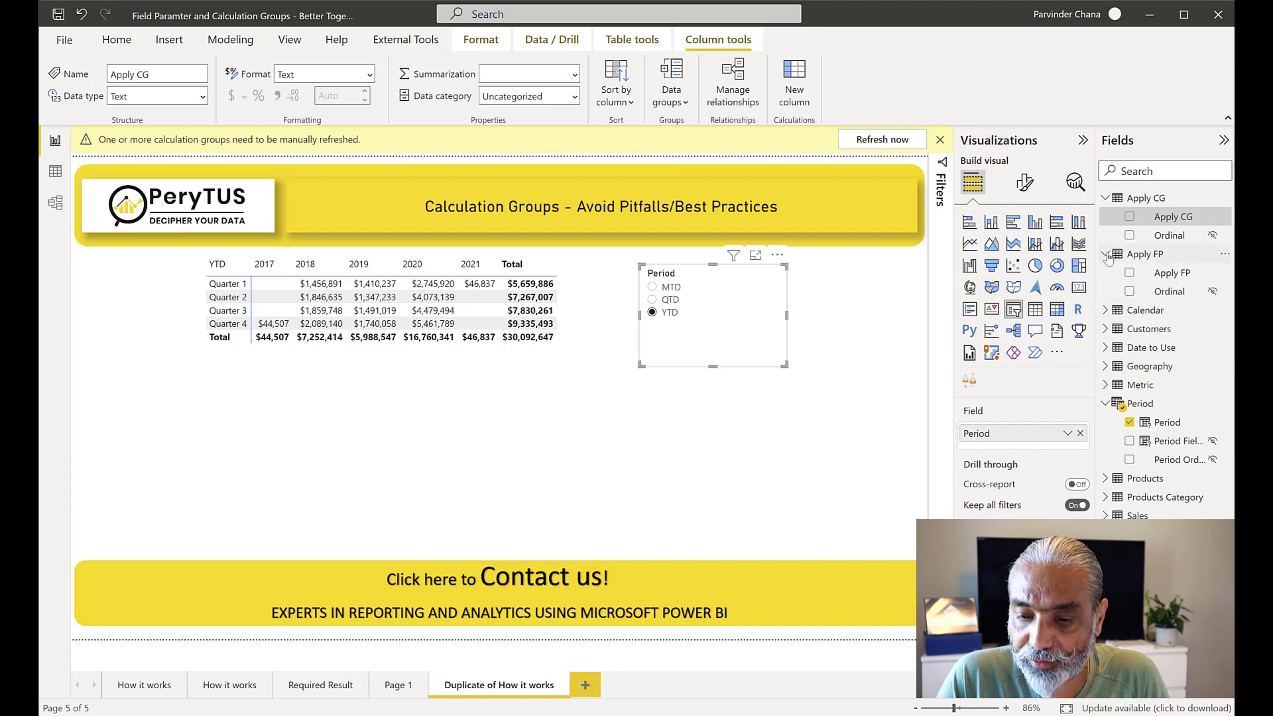
click(889, 142)
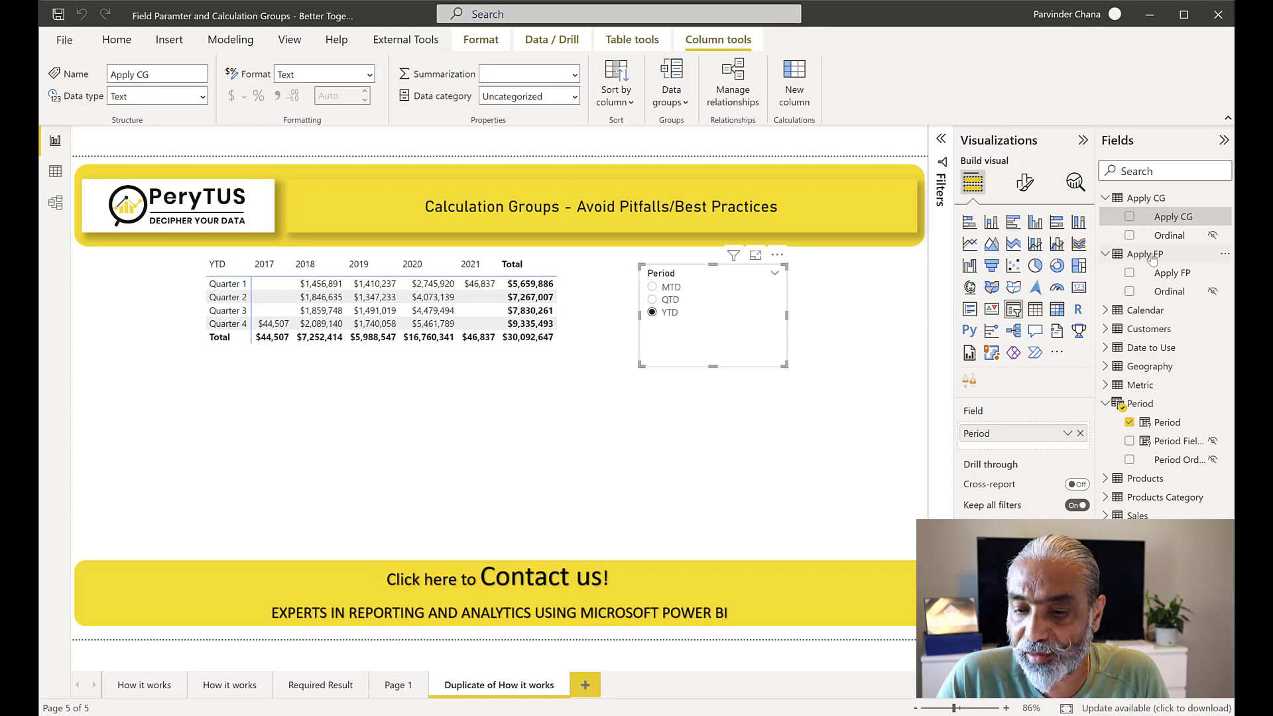
drag(1171, 272, 697, 411)
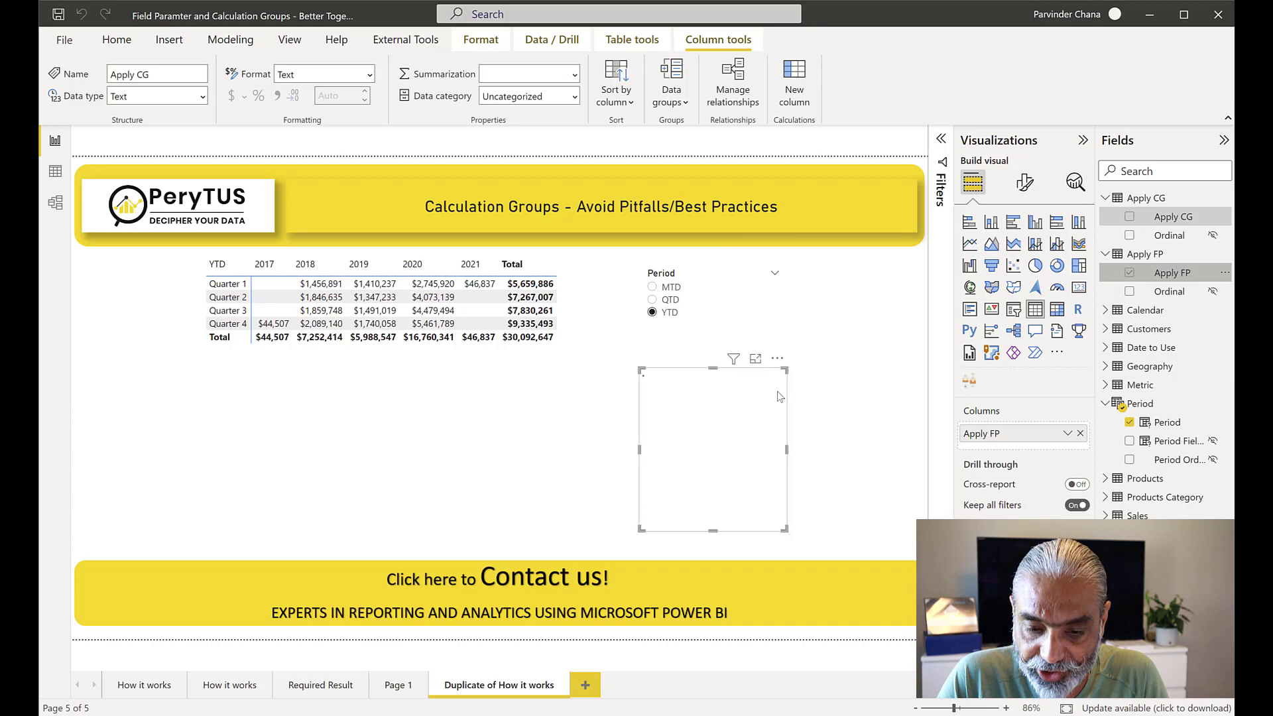
click(1012, 311)
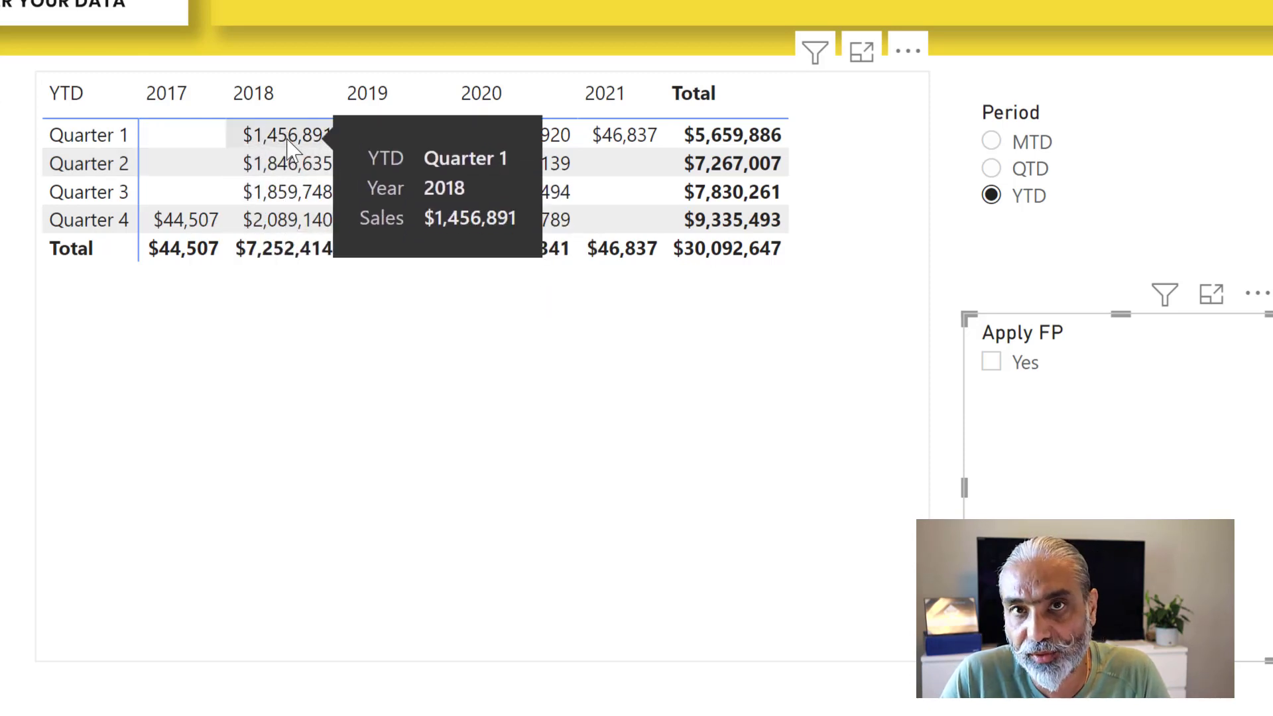
Toggle Yes in the Apply FP slicer to compare the quarterly YTD sales with and without the calculation
click(1018, 369)
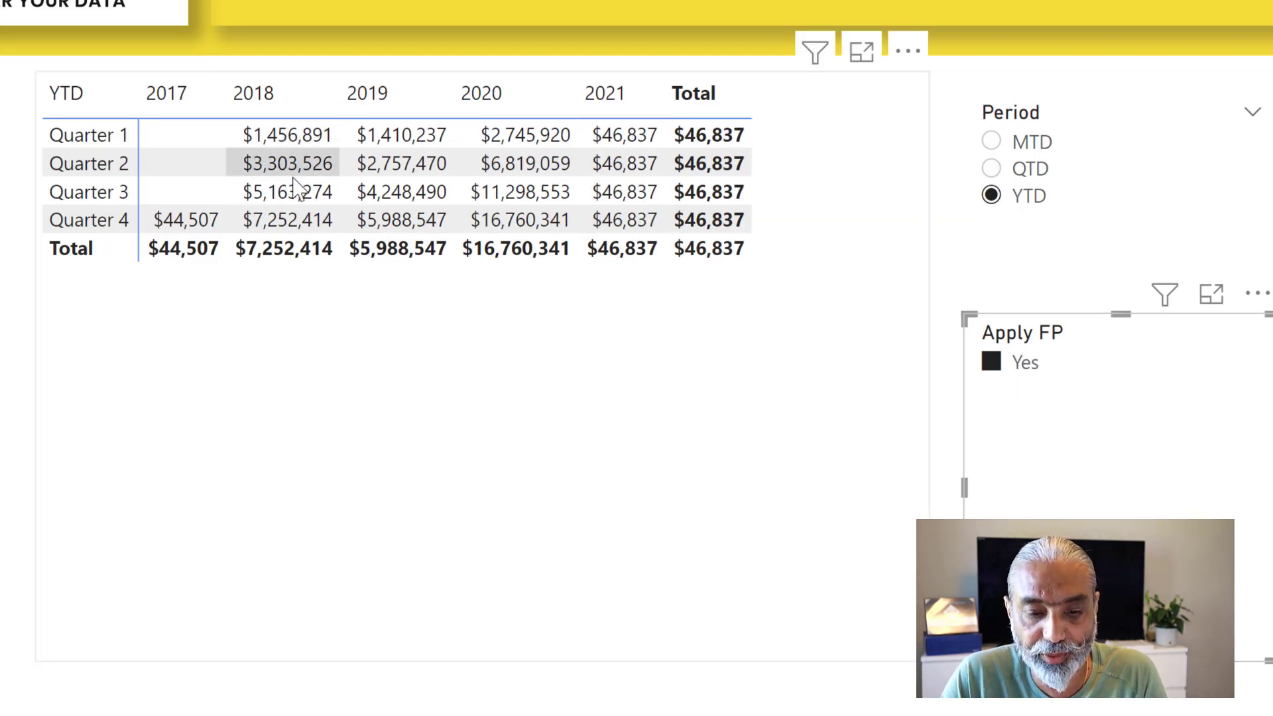
mouse_move(295, 202)
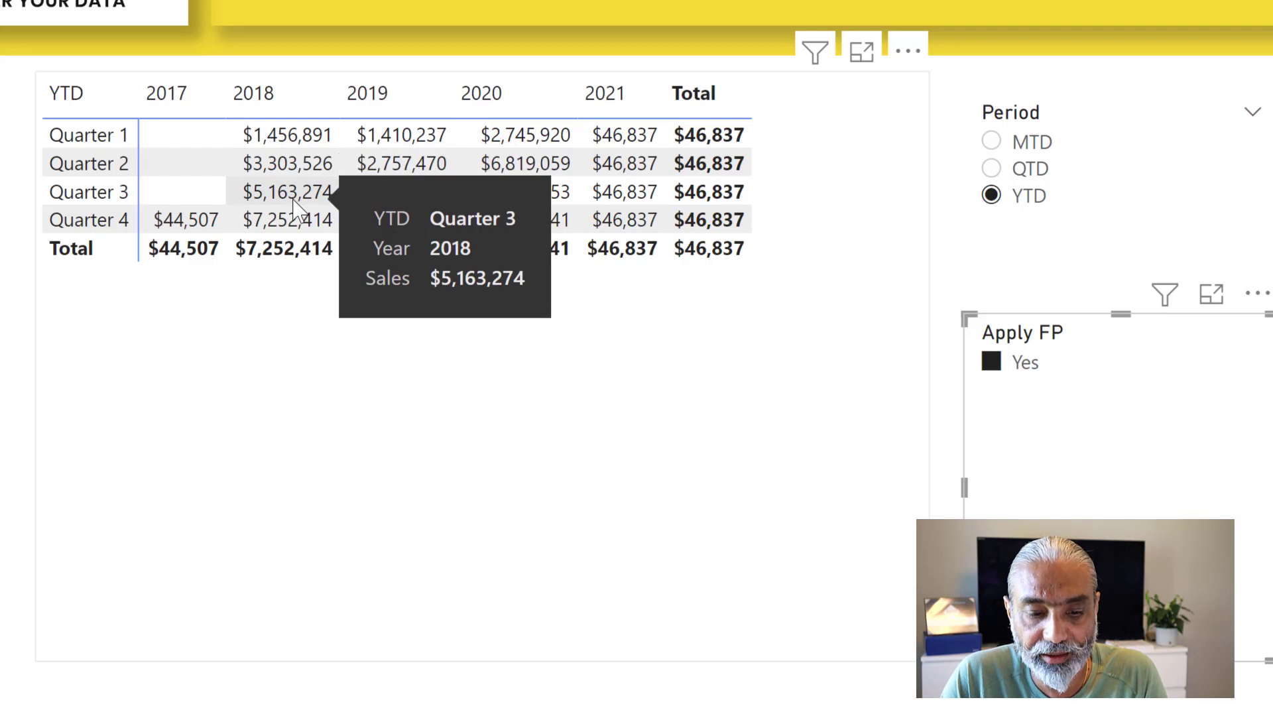
click(1021, 362)
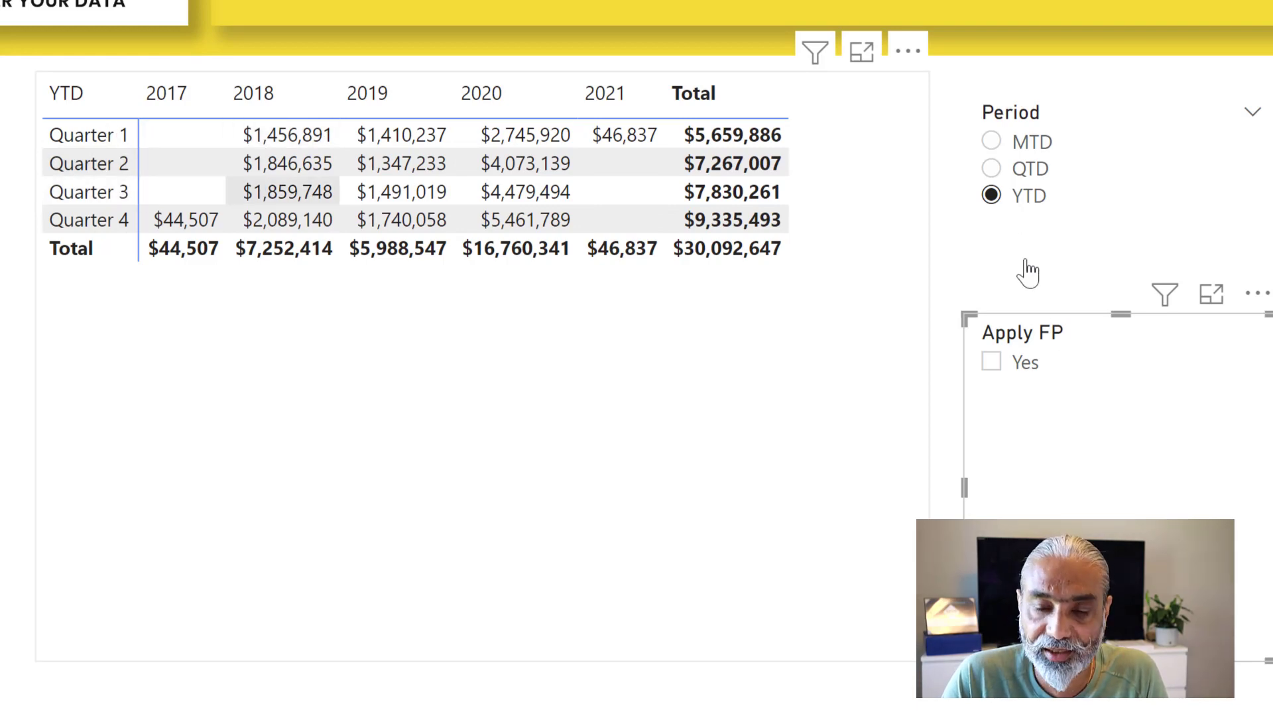
click(1014, 364)
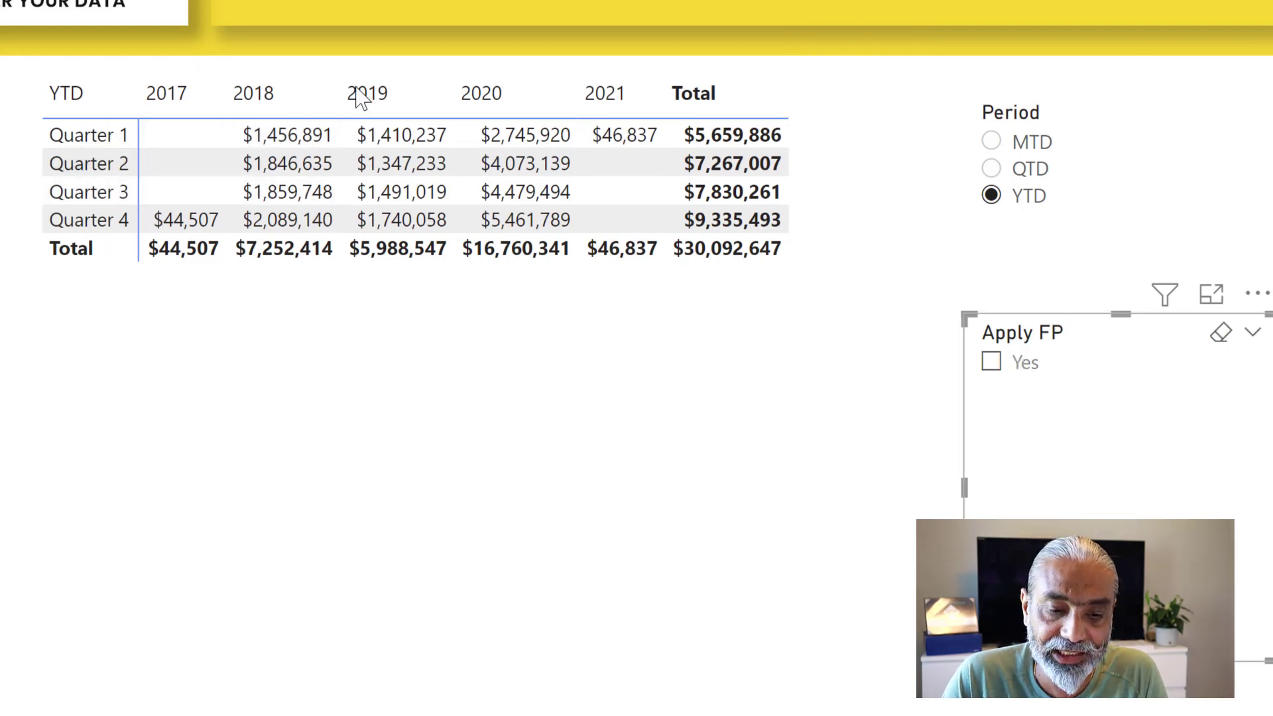
click(997, 366)
Set Period to QTD and select Yes under Apply FP to examine the monthly quarter-to-date sales
click(1014, 170)
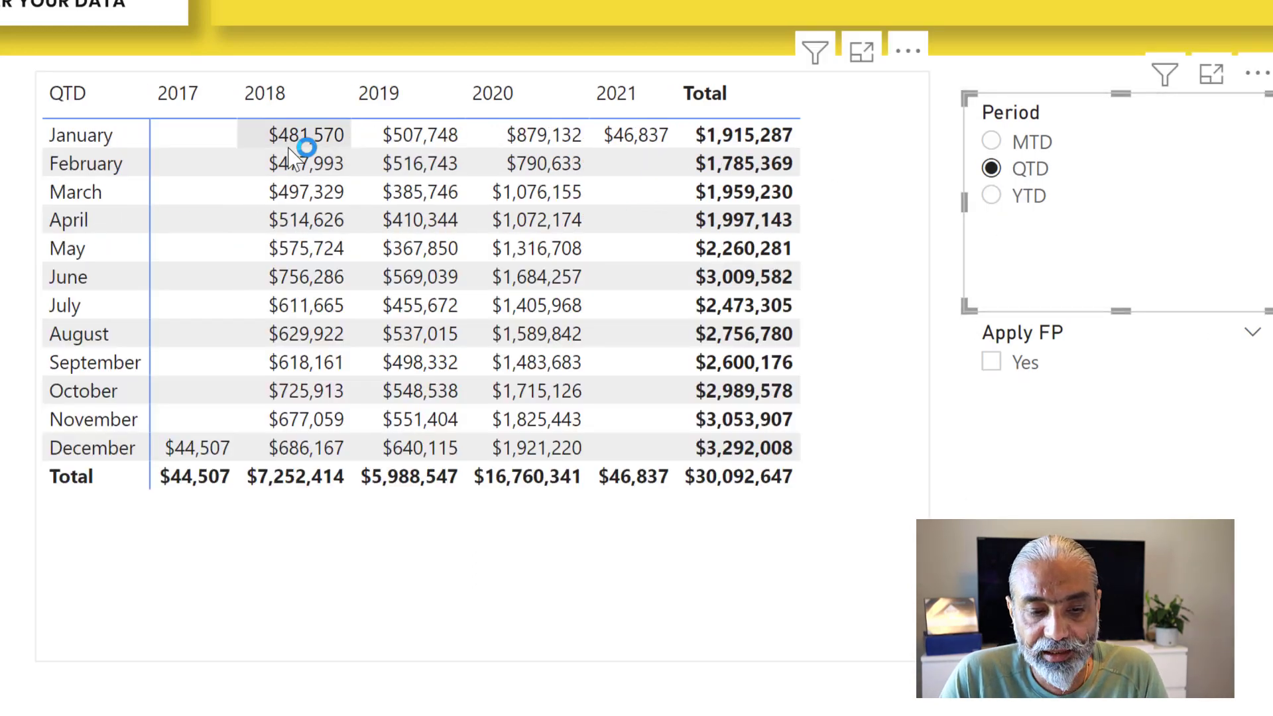
click(1024, 368)
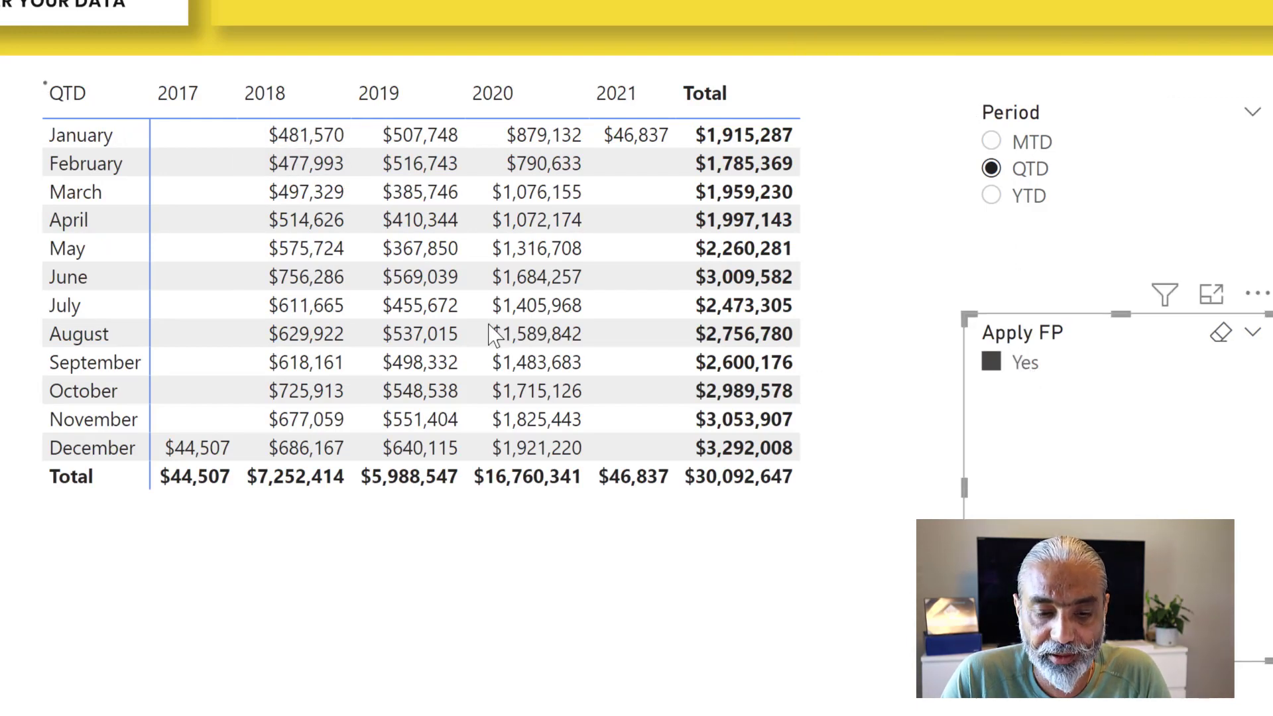
mouse_move(319, 142)
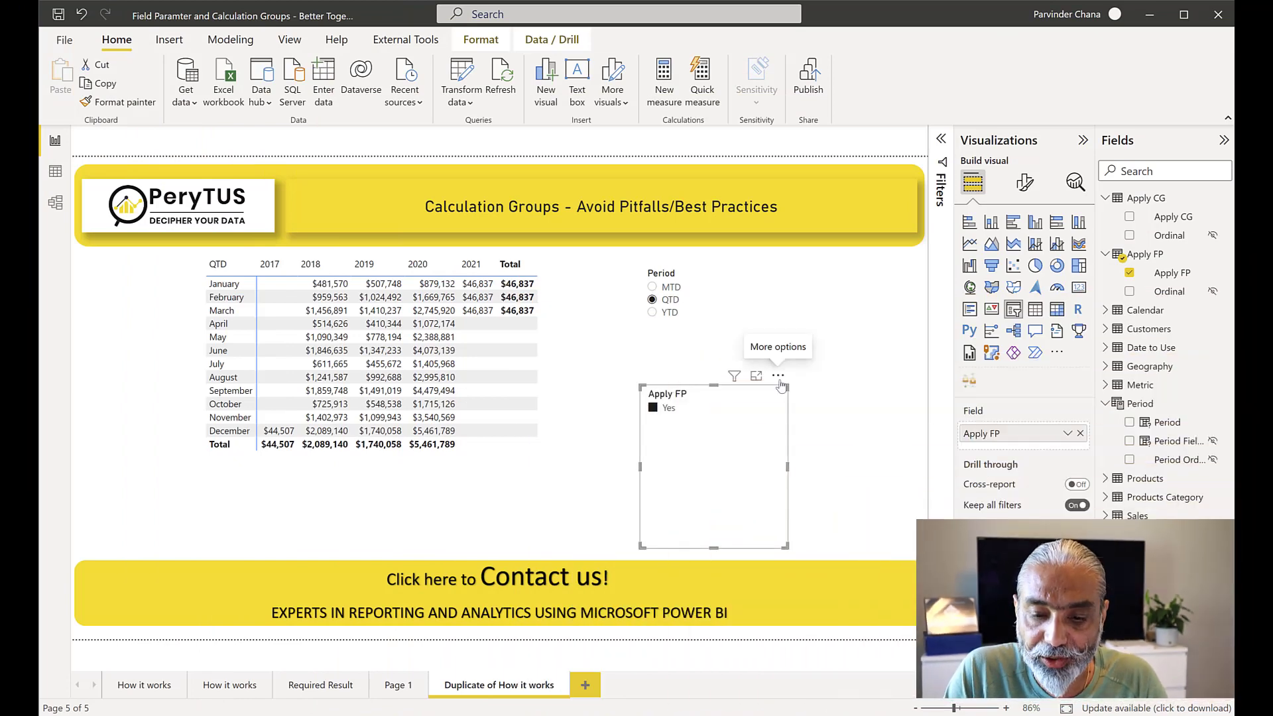
Replace the Apply FP slicer with a page-level Apply FP filter set to Yes
click(778, 375)
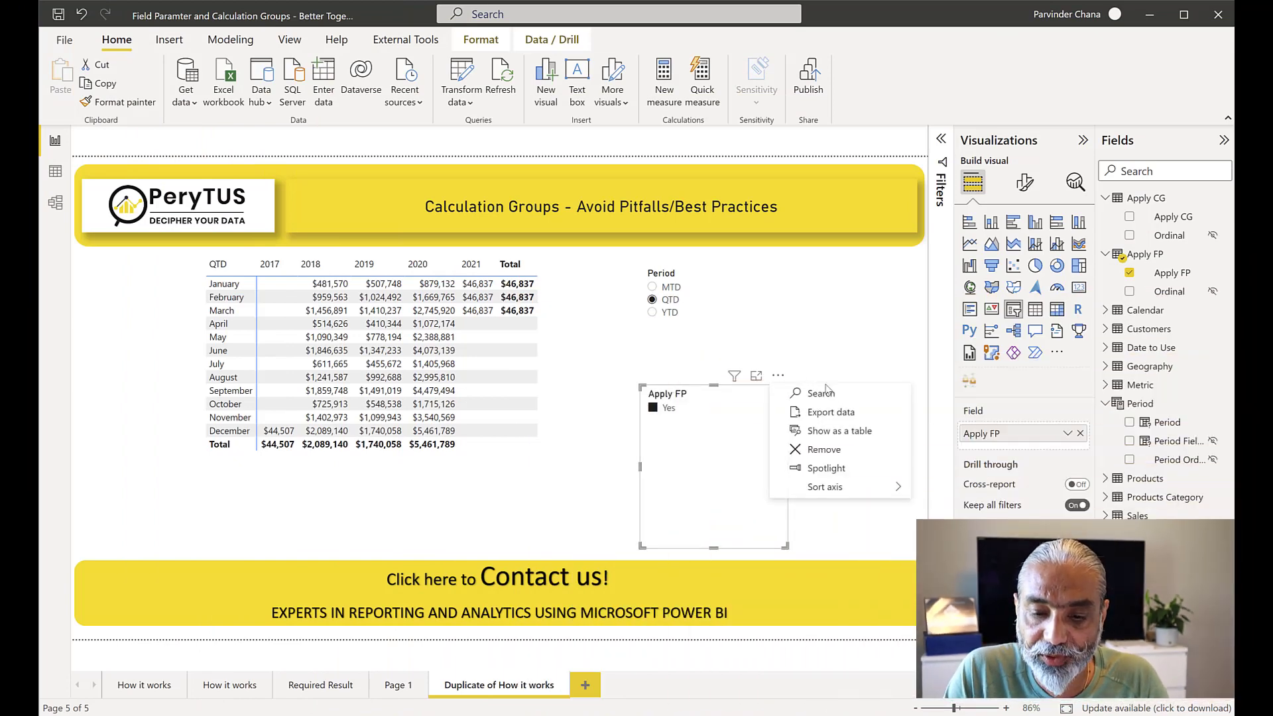
click(835, 451)
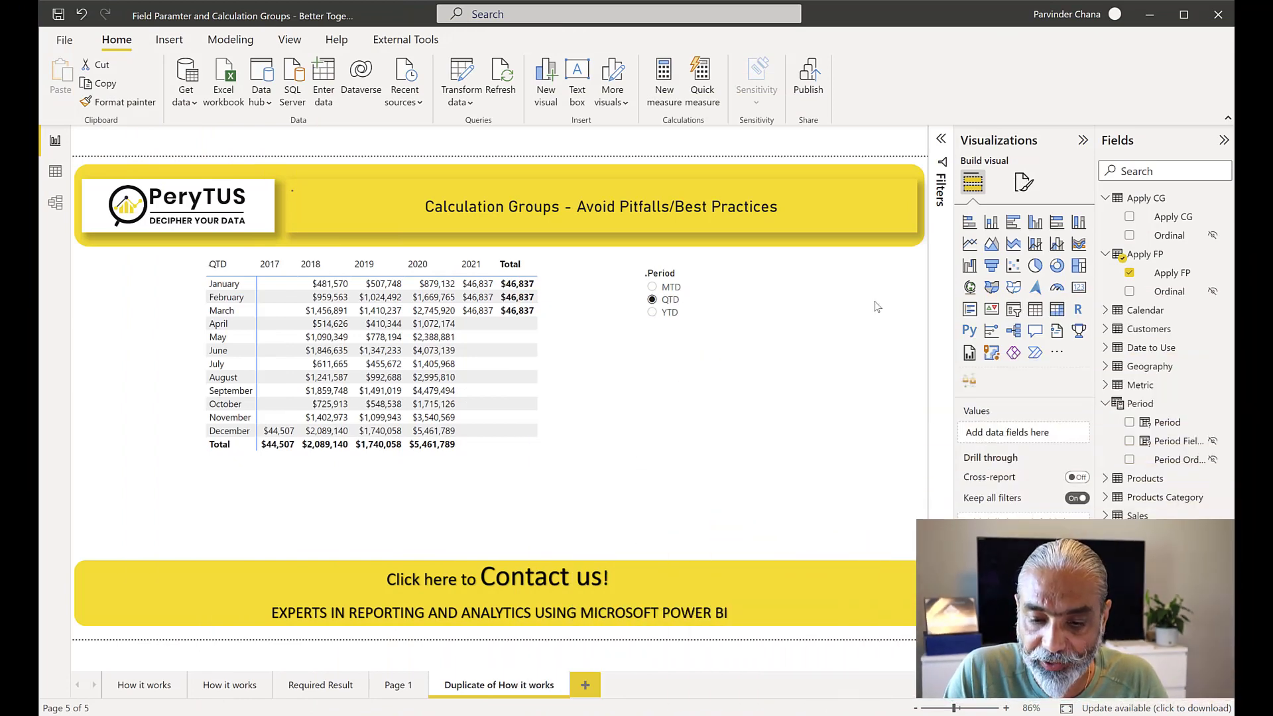
click(941, 140)
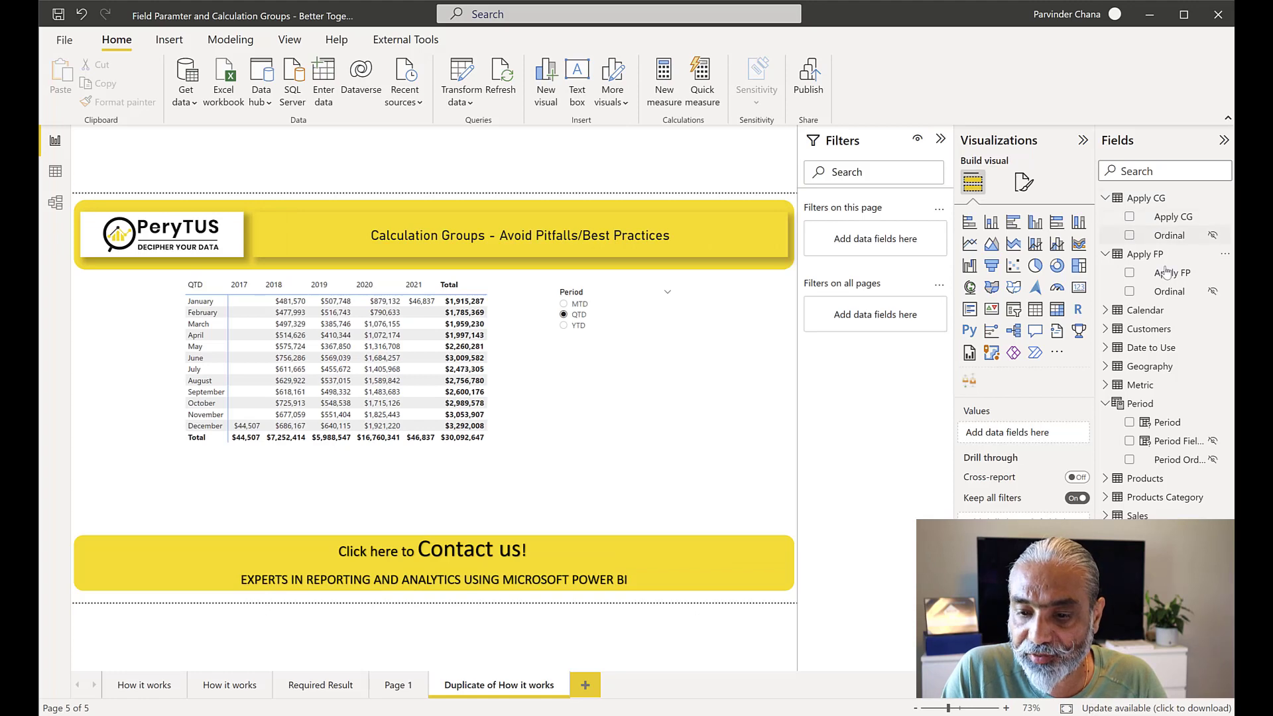
drag(1167, 274, 1141, 276)
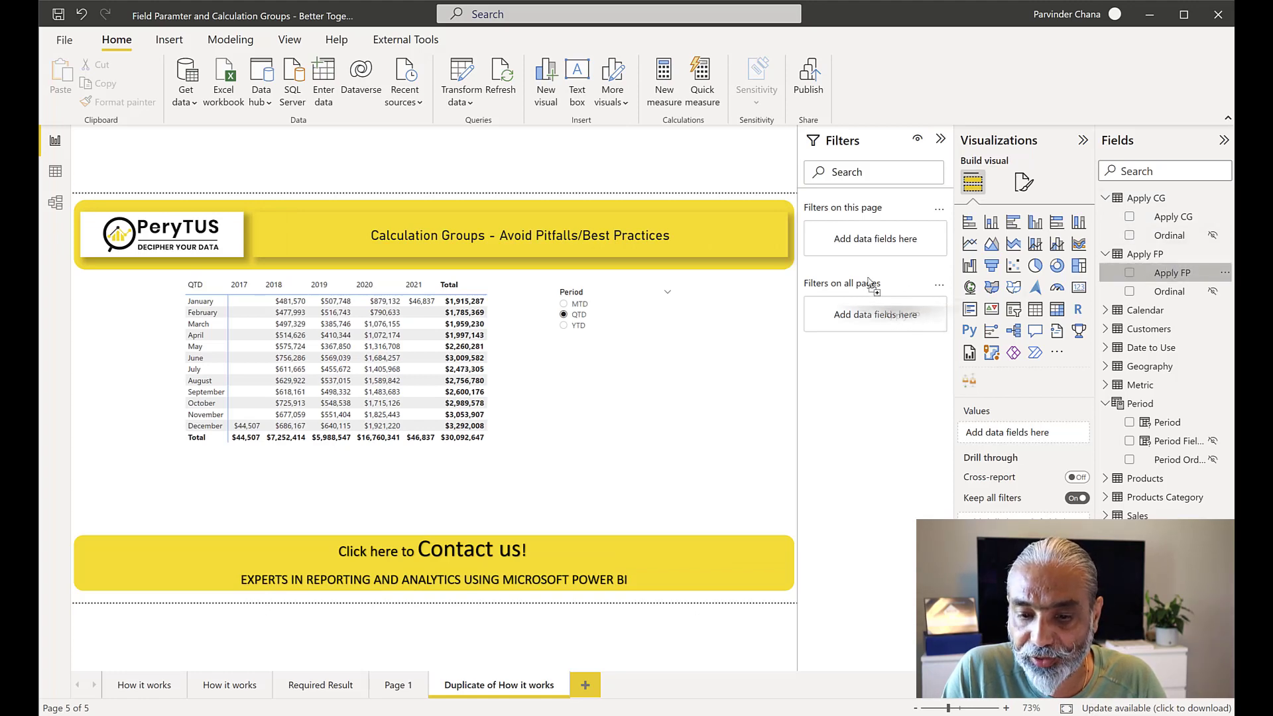
drag(868, 281, 866, 242)
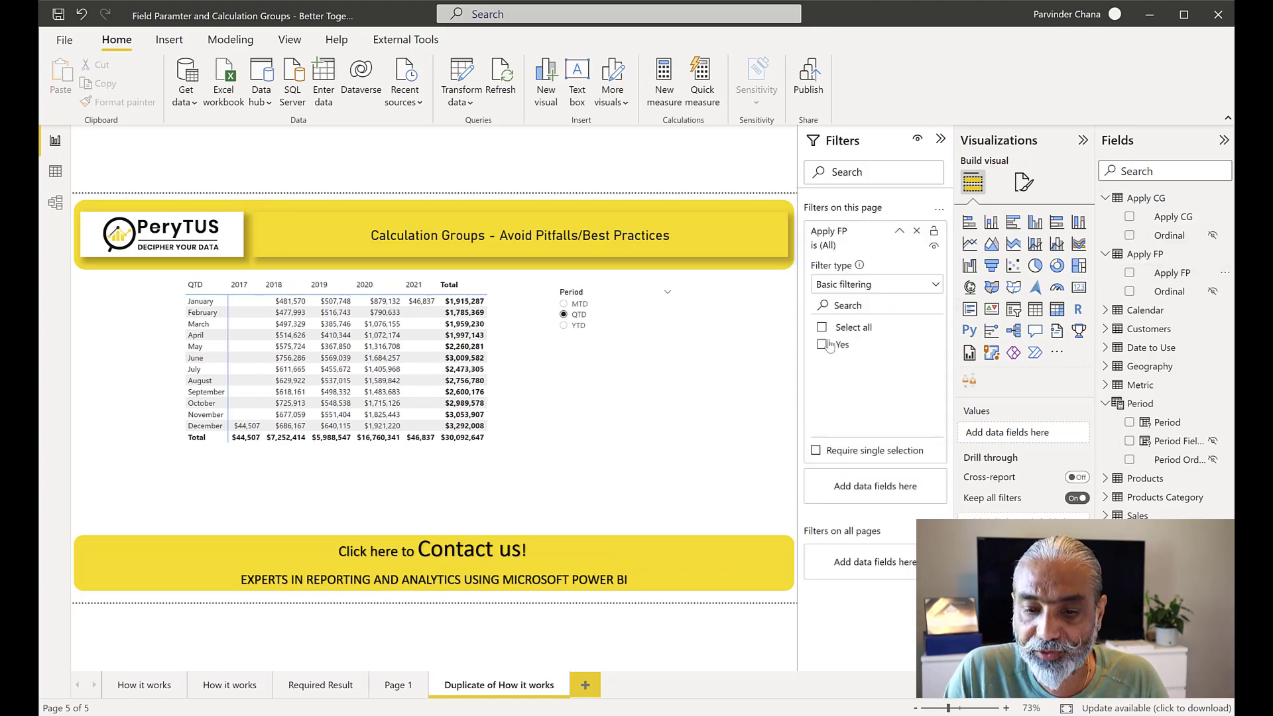
click(822, 345)
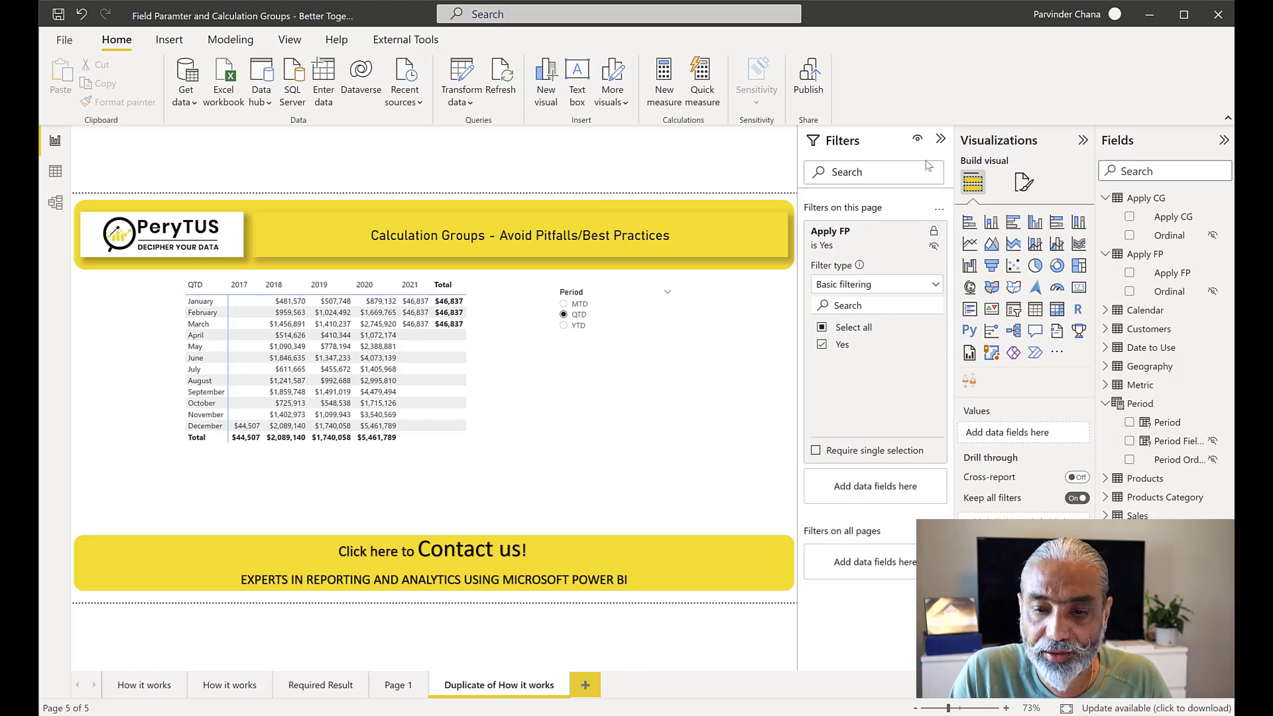
click(942, 140)
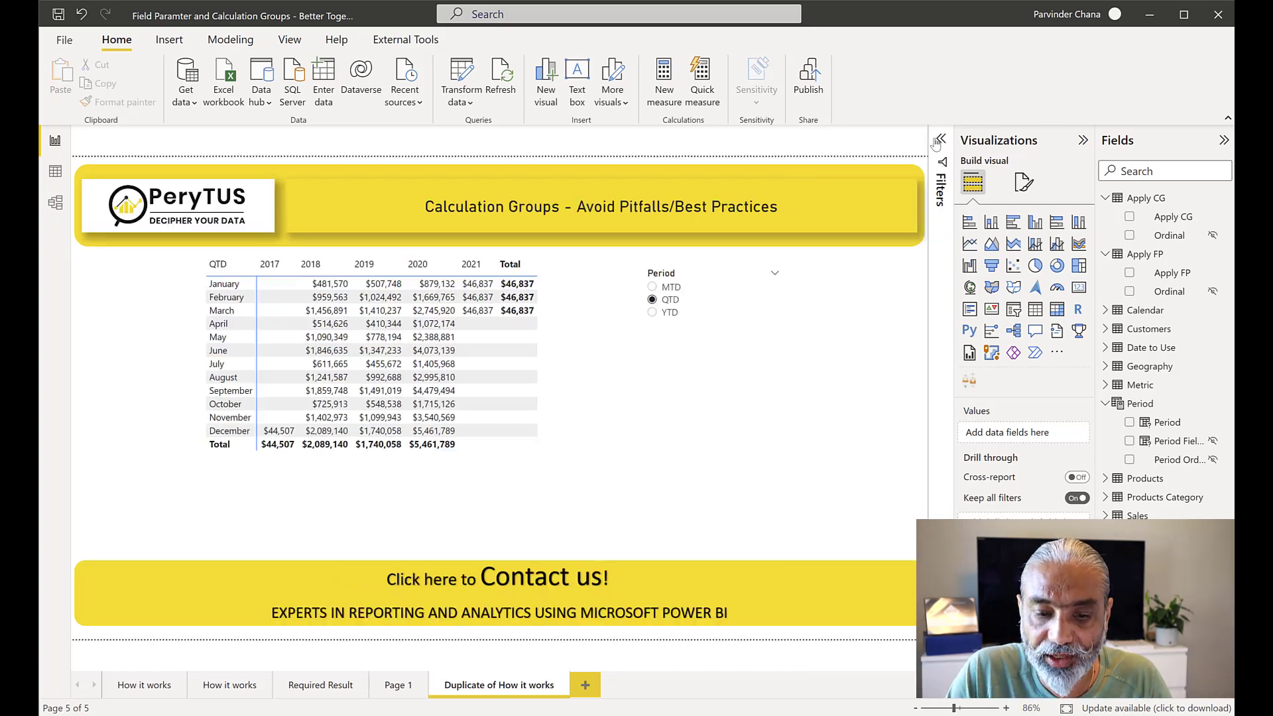
Set Period to MTD, QTD and YTD in turn to check the matrix rows and cumulative sales under the page filter
click(668, 290)
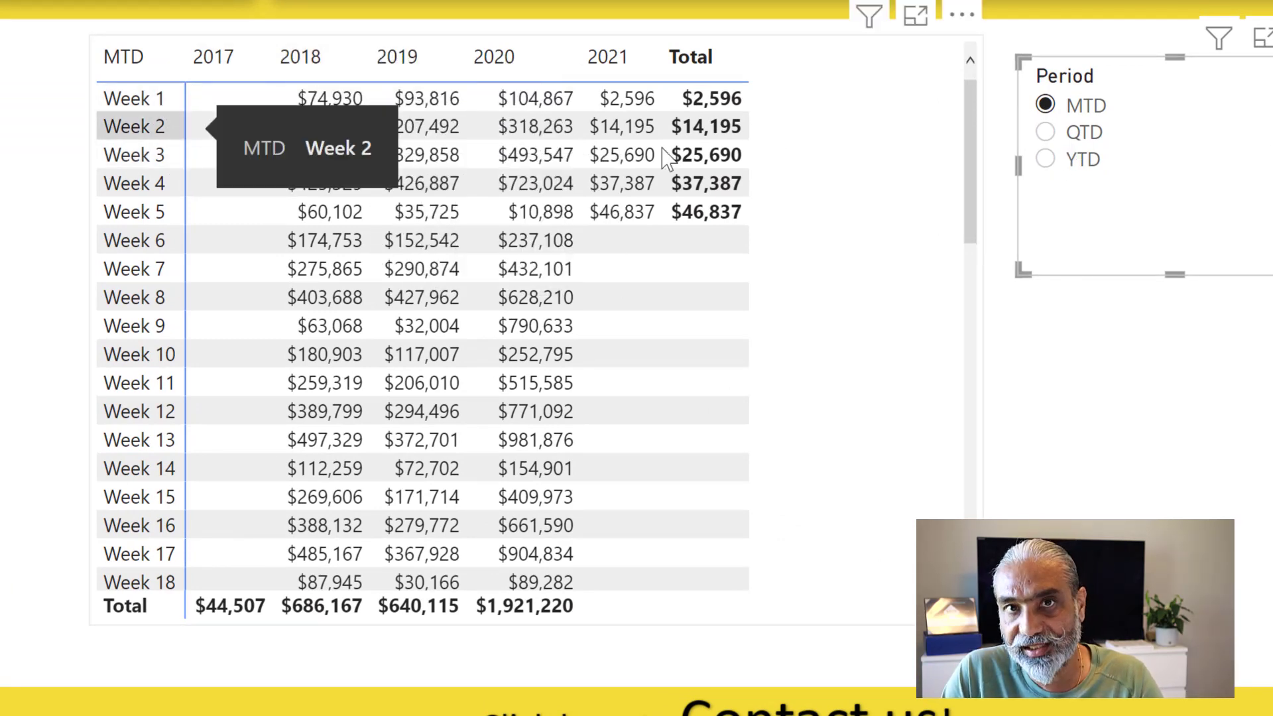
click(1045, 132)
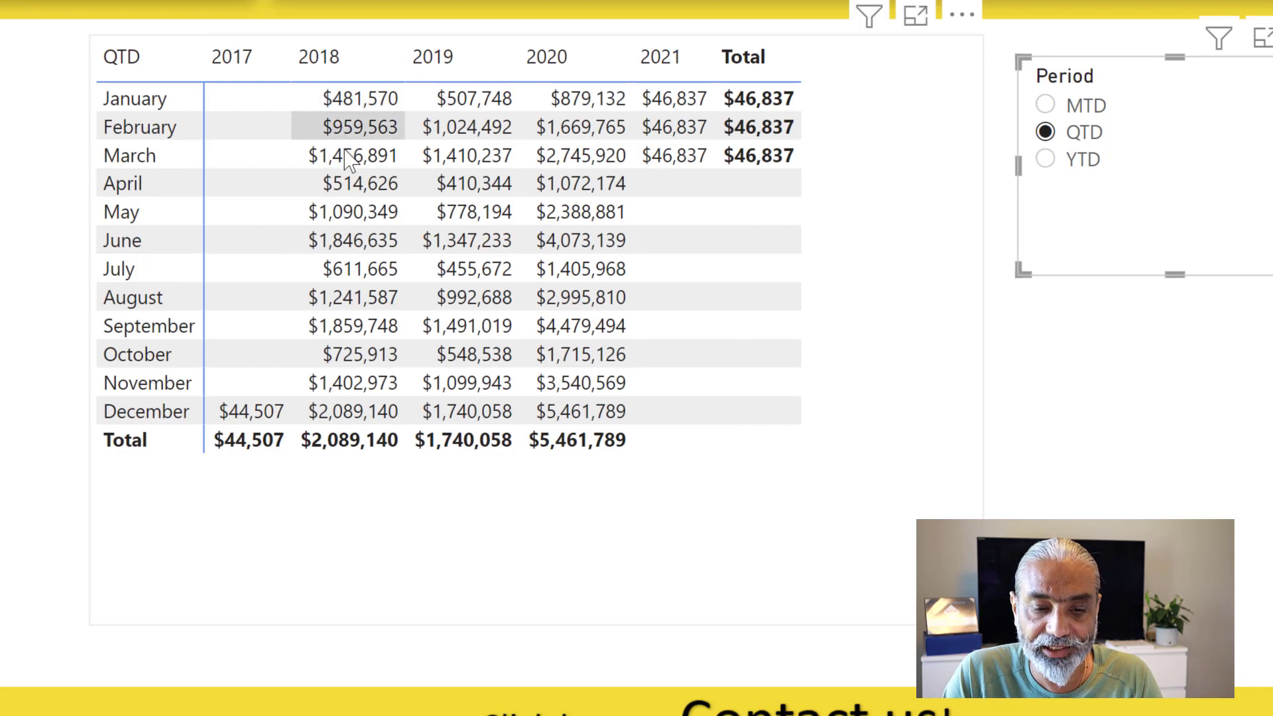
mouse_move(352, 159)
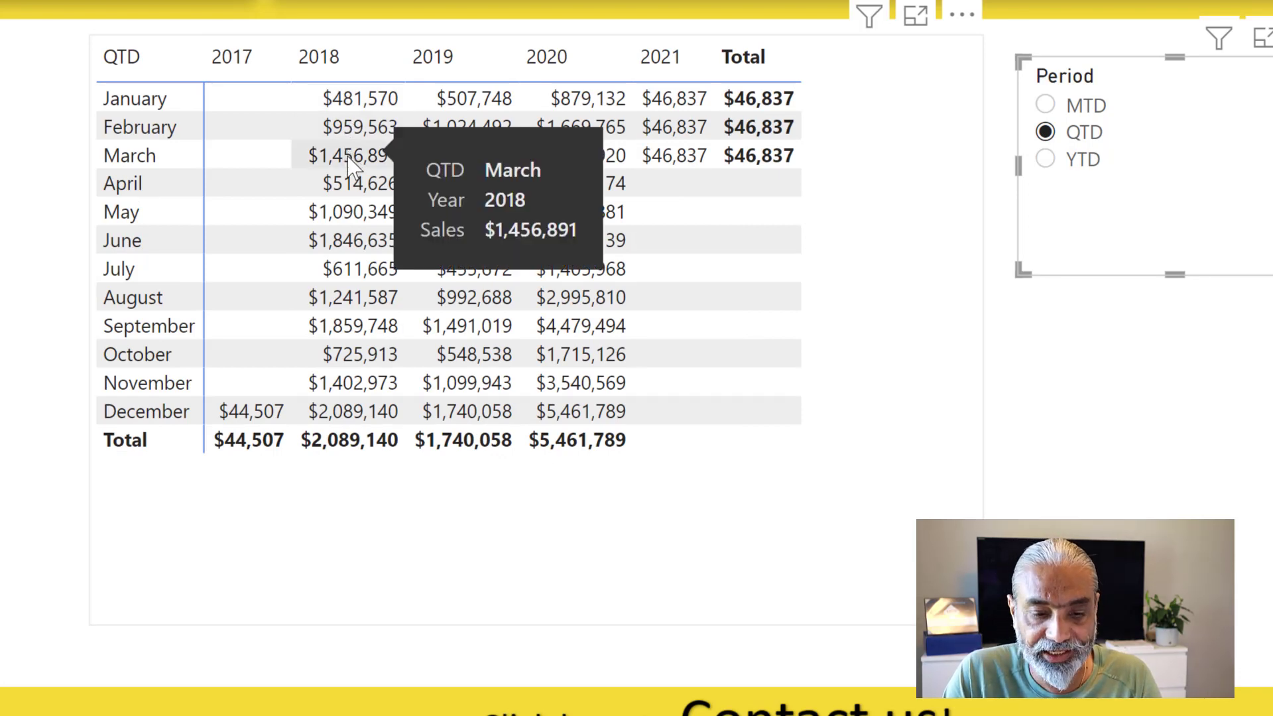
mouse_move(358, 182)
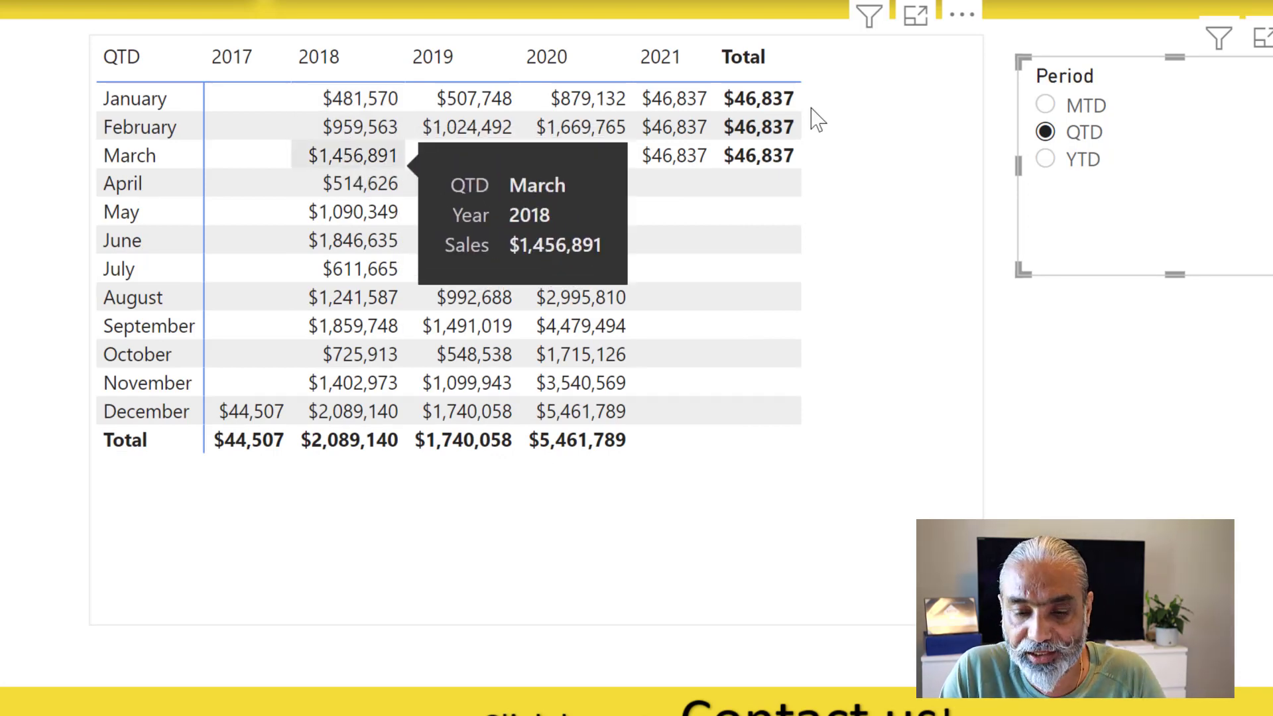
click(1090, 169)
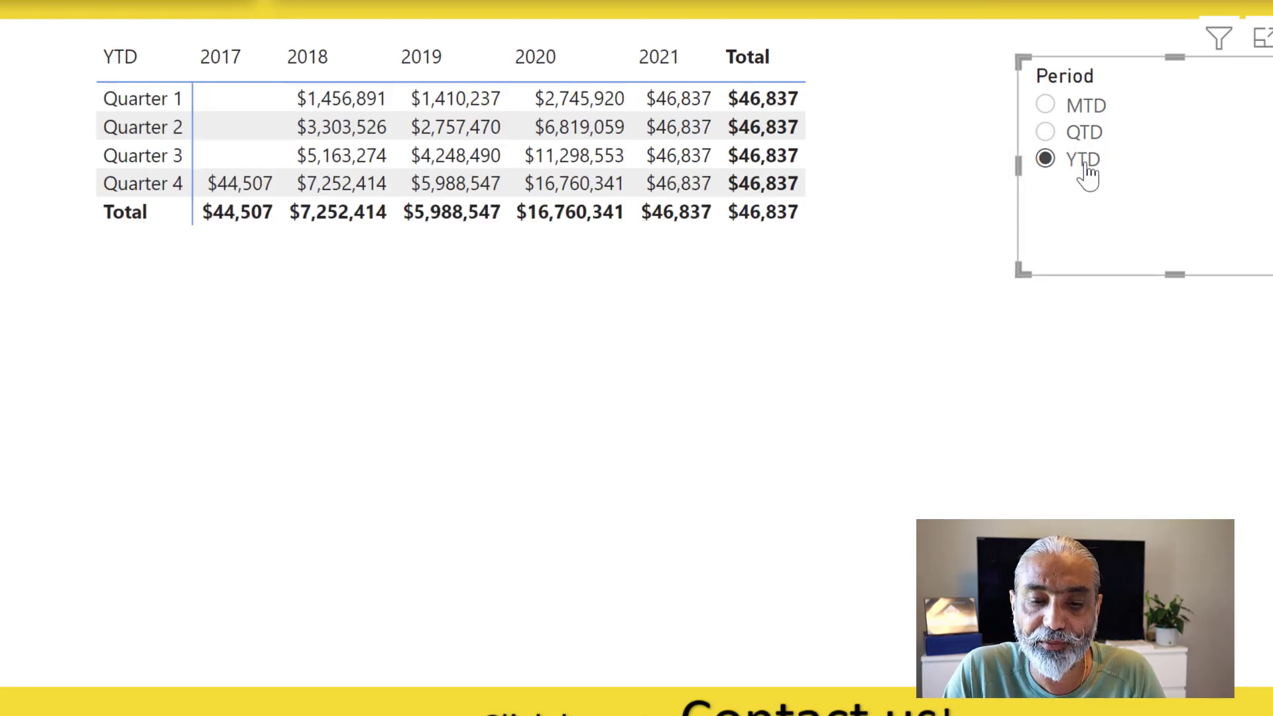
click(109, 52)
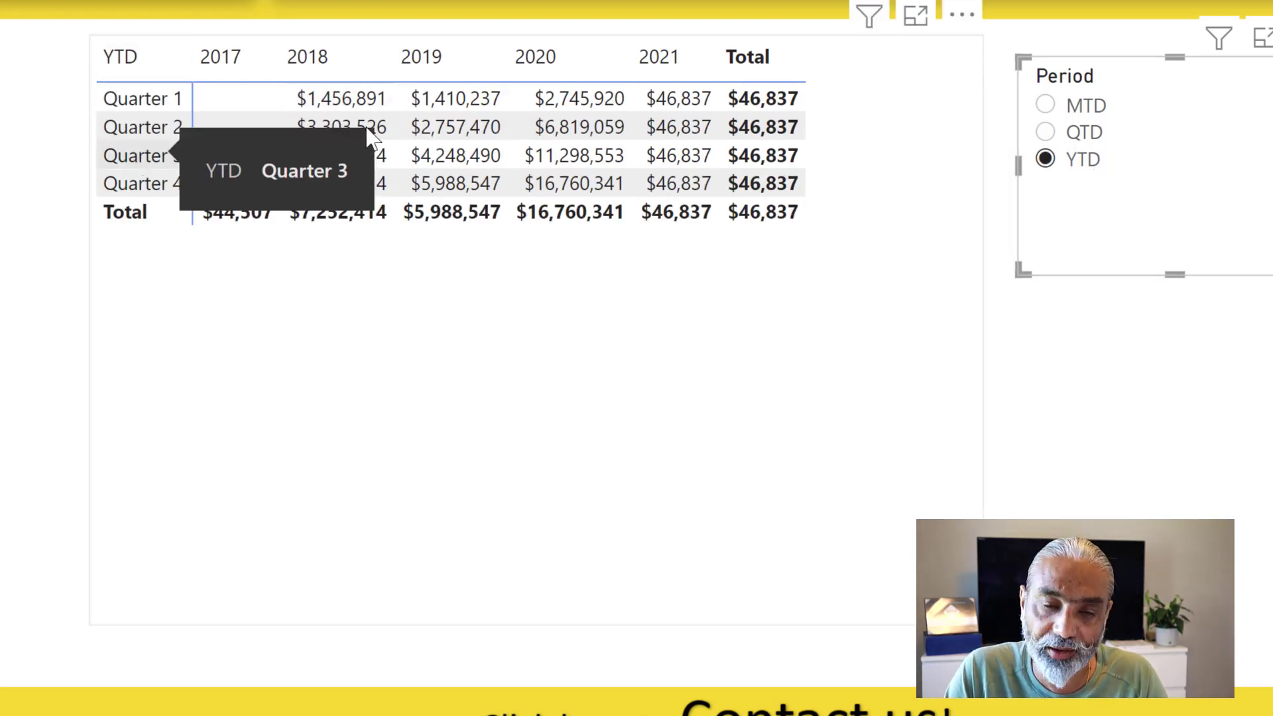